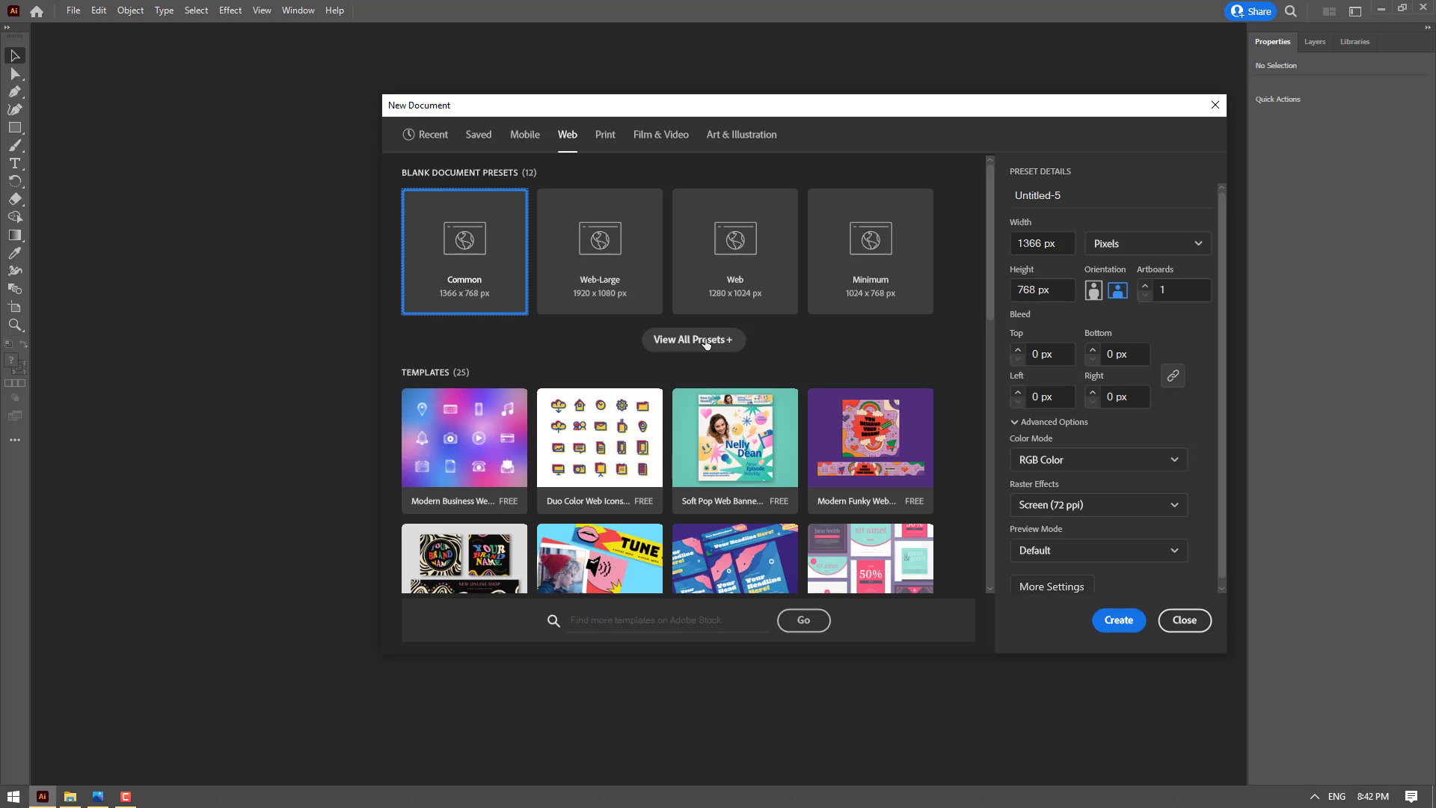
# Show all blank web document presets and choose the 800 x 600 px preset
pyautogui.click(706, 342)
pyautogui.scroll(-3, 699, 369)
pyautogui.scroll(3, 699, 371)
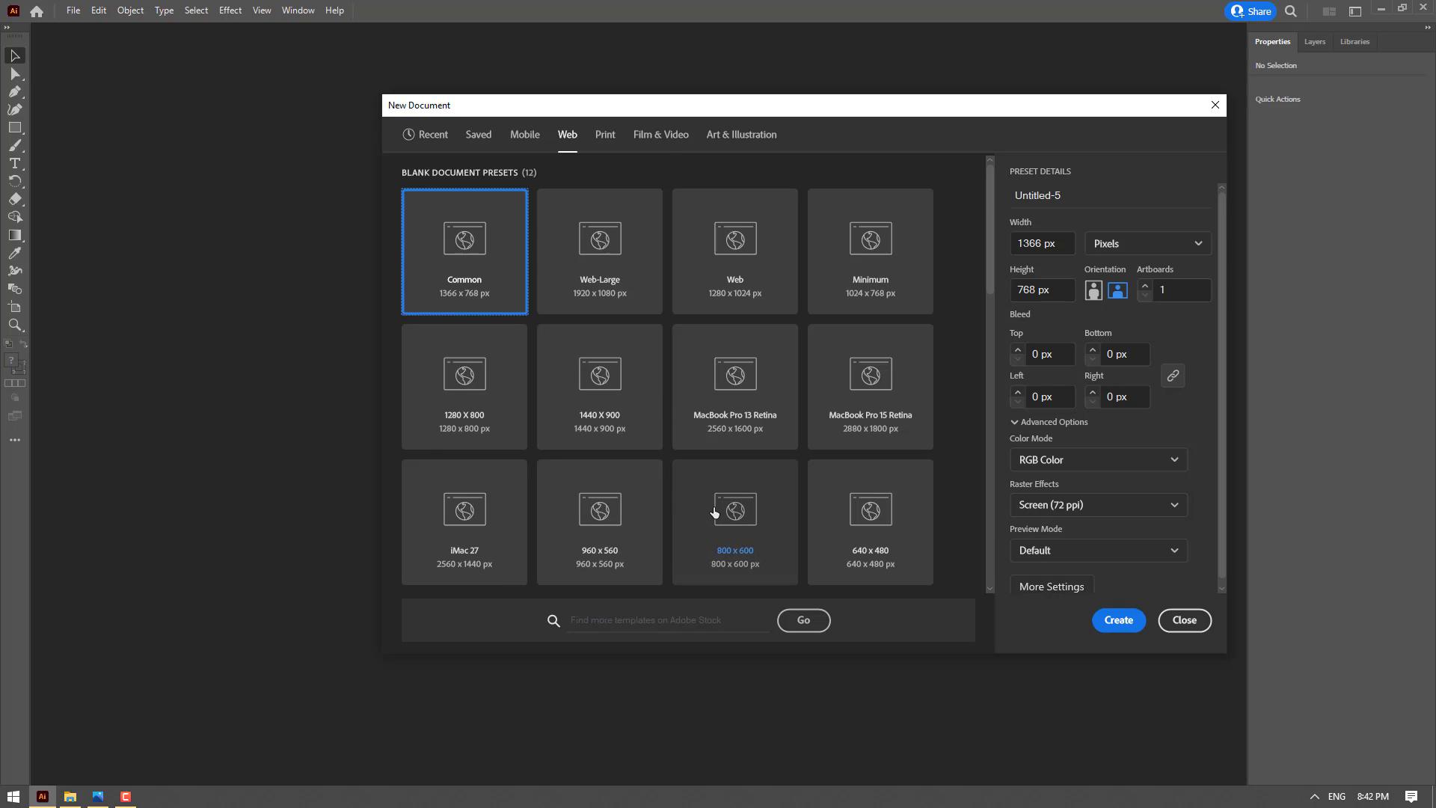
pyautogui.scroll(-2, 726, 506)
pyautogui.click(754, 369)
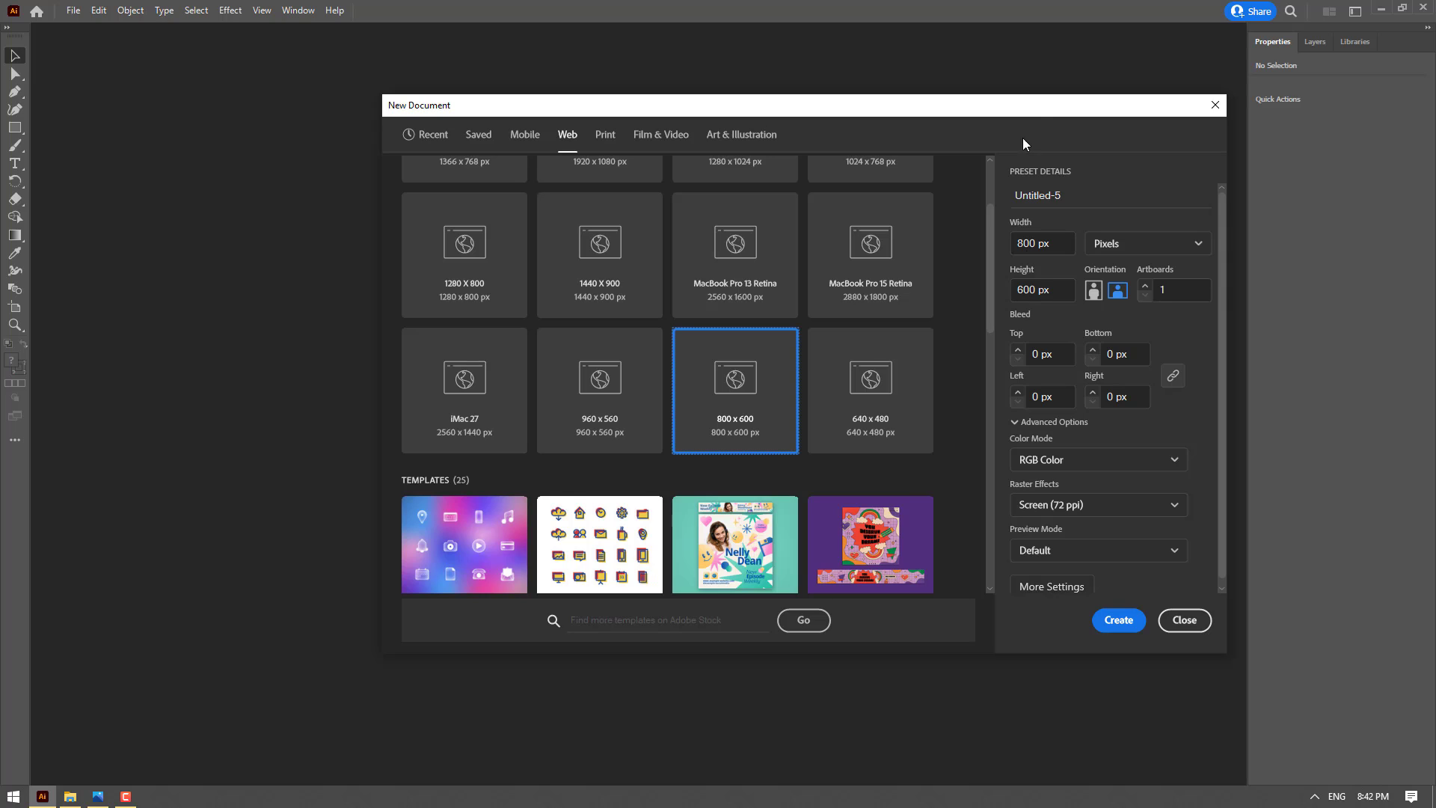
# Set the new document to 1000 px wide and 1000 px high in RGB Color, and create it
pyautogui.moveTo(1026, 108); pyautogui.dragTo(943, 93)
pyautogui.doubleClick(942, 227)
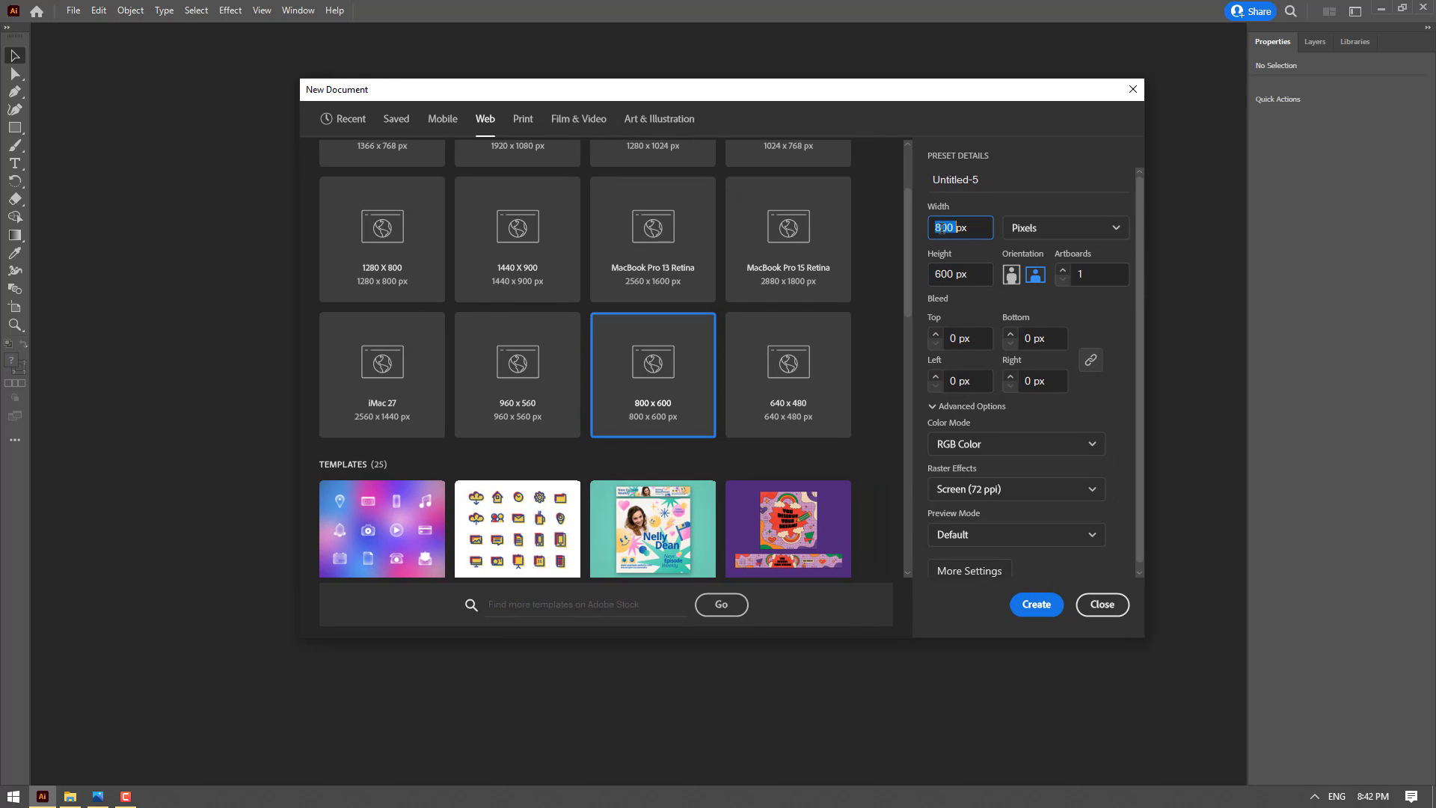
pyautogui.write('1000')
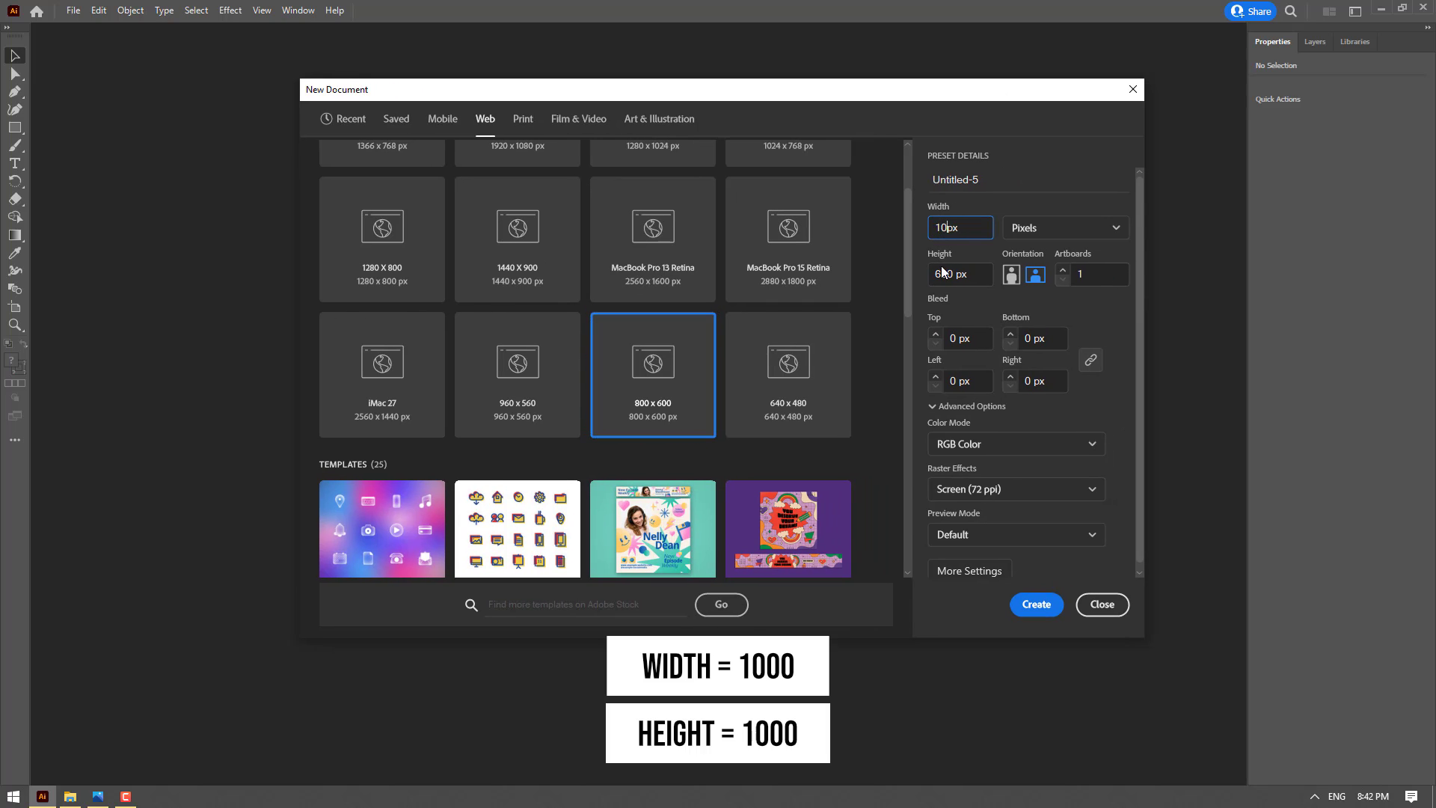
pyautogui.doubleClick(941, 275)
pyautogui.write('100')
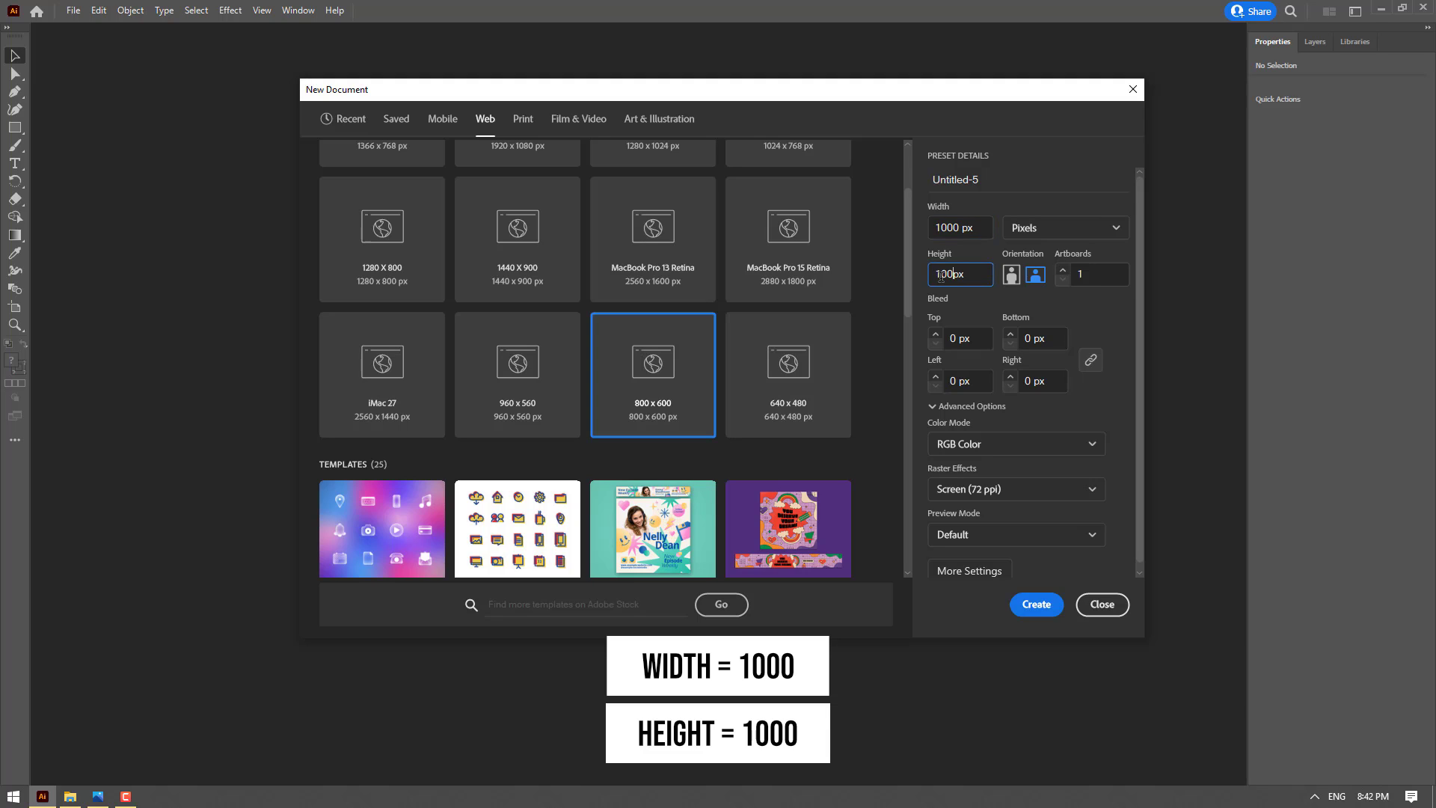
pyautogui.click(1055, 445)
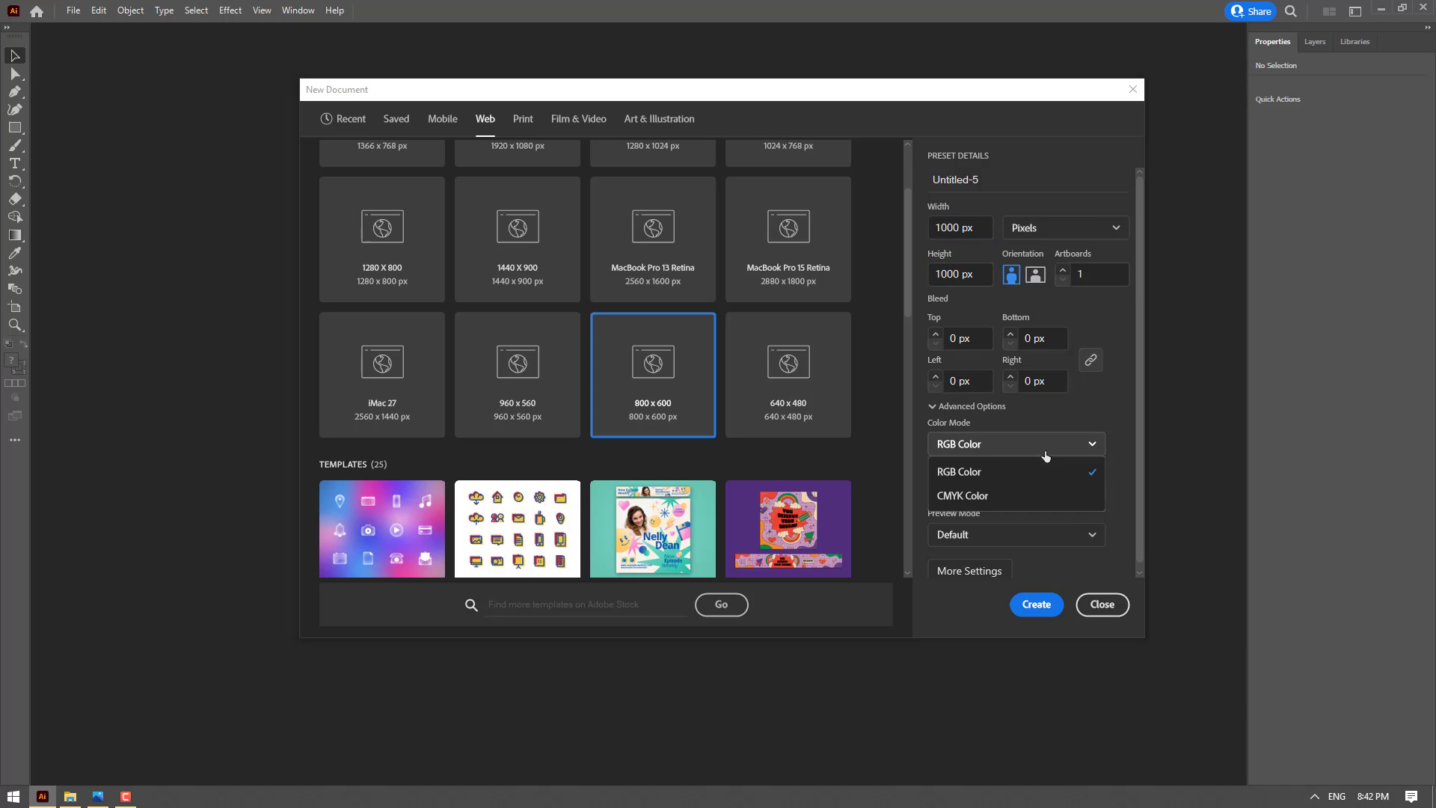
pyautogui.click(999, 467)
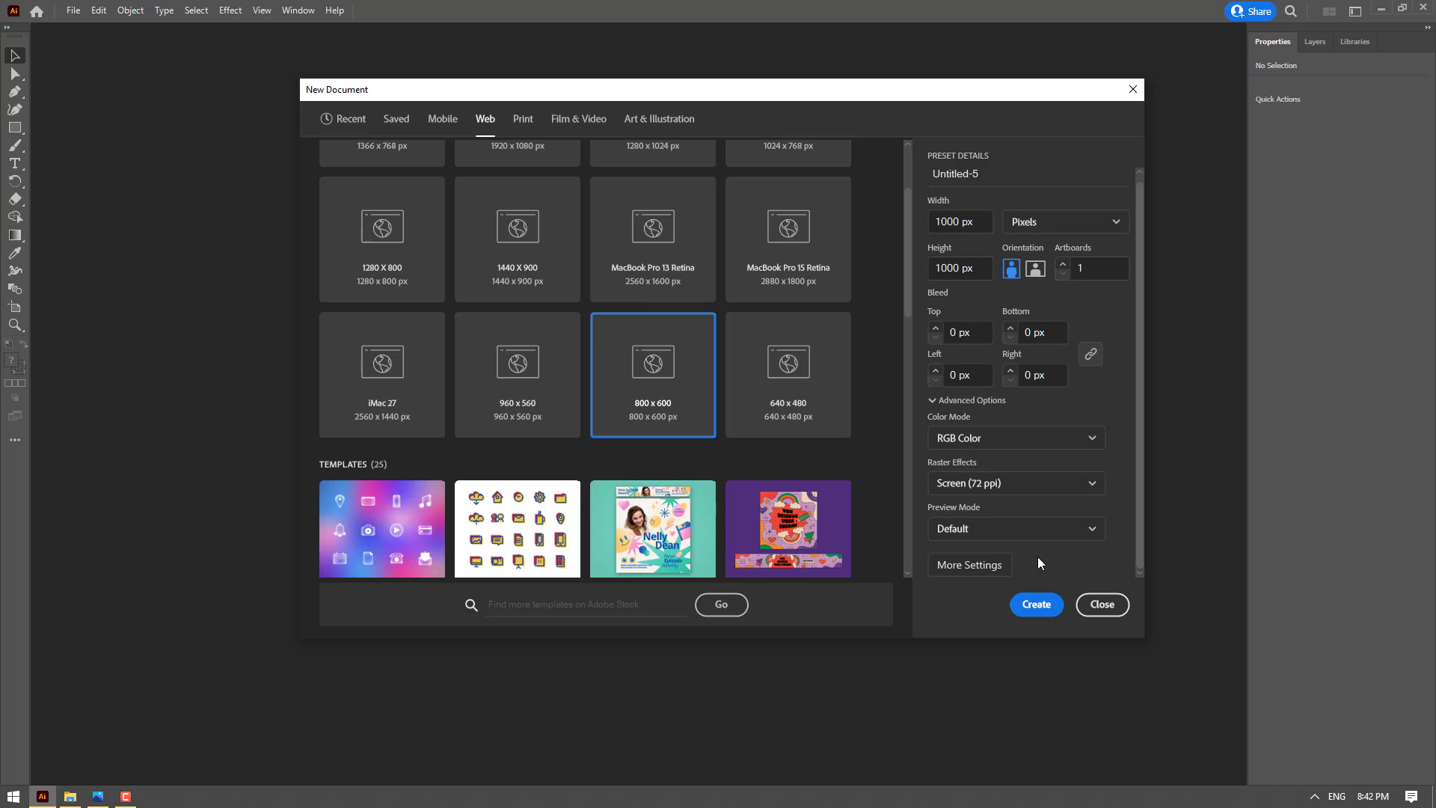
pyautogui.click(1042, 604)
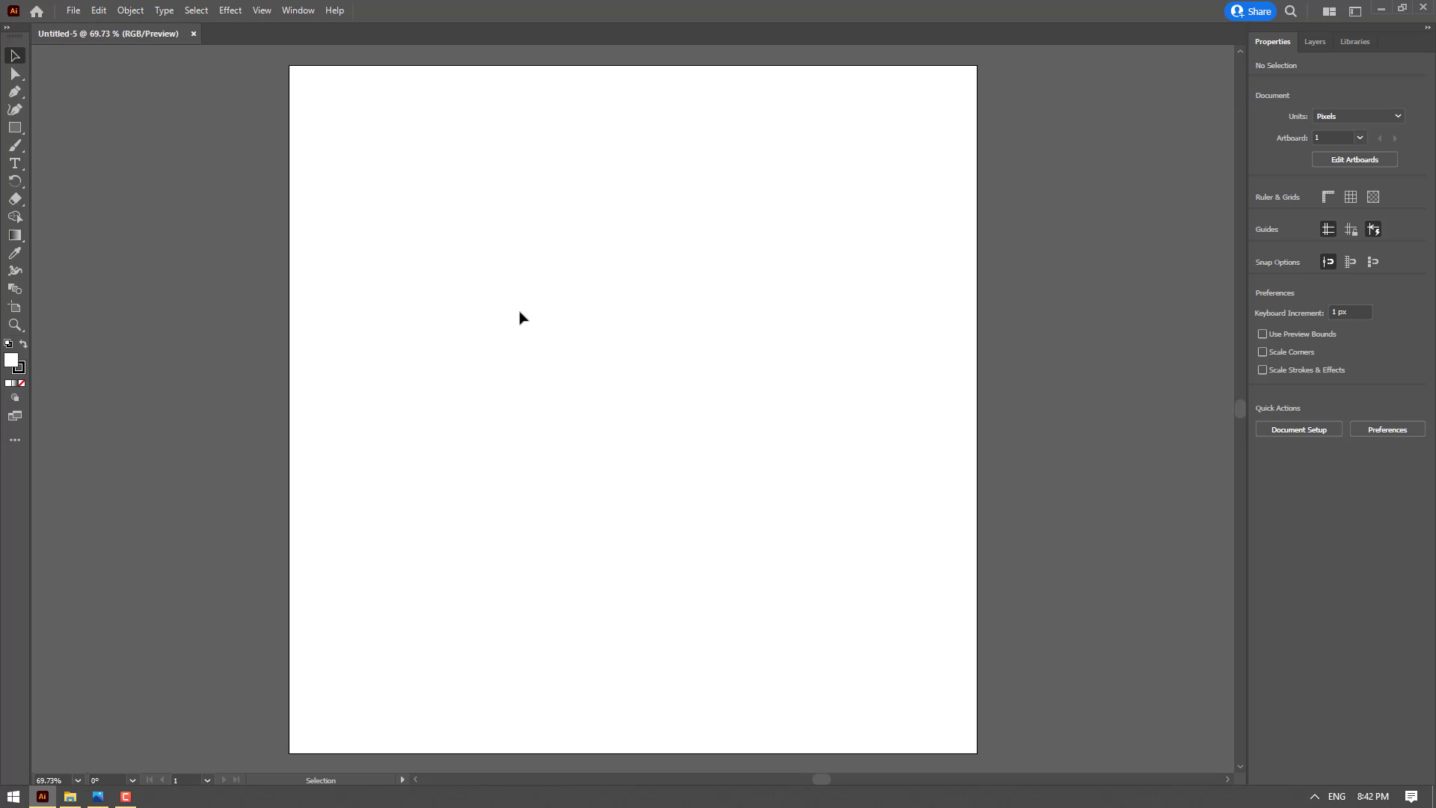
# Draw a 1000 x 1000 px rectangle covering the whole artboard and fill it with the slightly muted red swatch
pyautogui.click(15, 127)
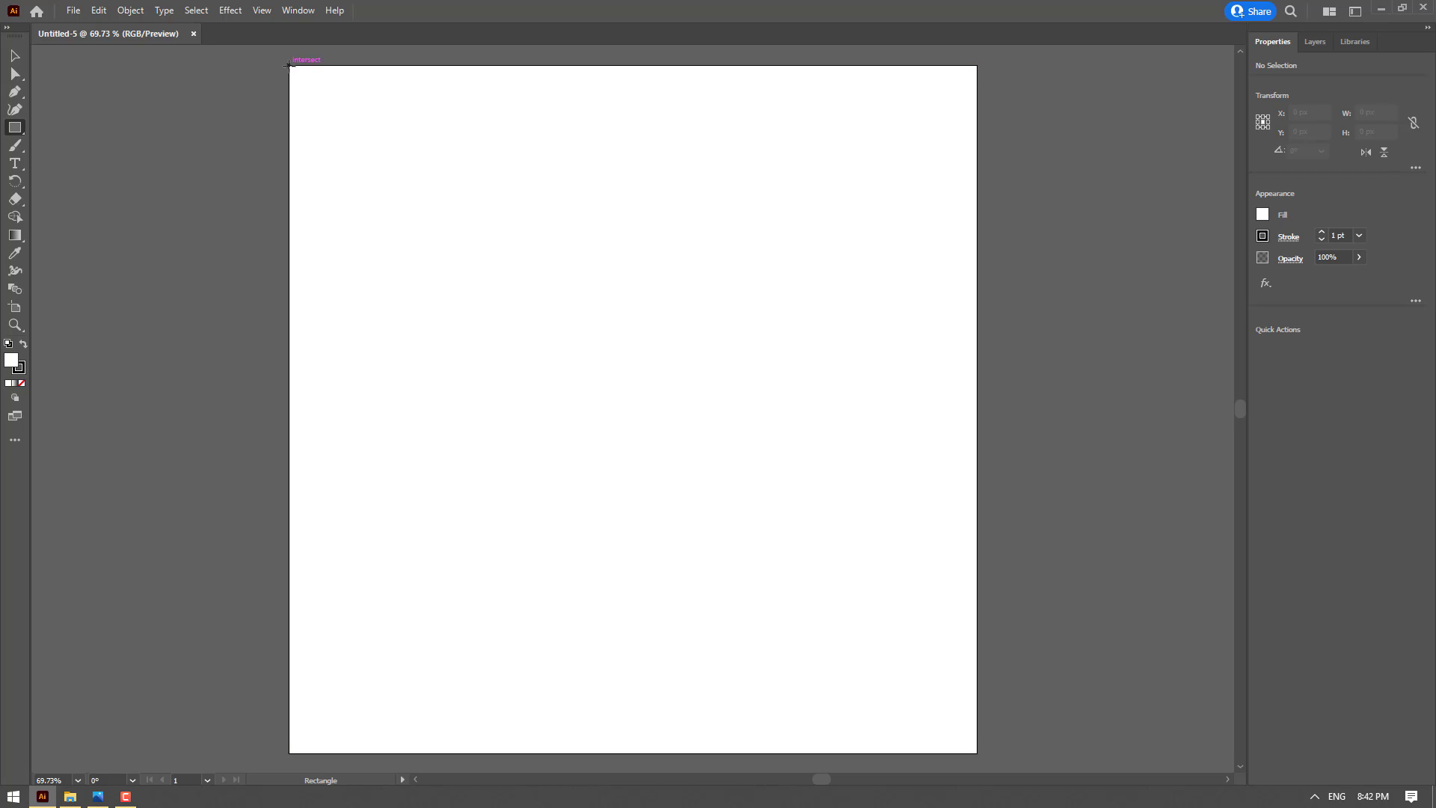
pyautogui.moveTo(289, 66); pyautogui.dragTo(977, 752)
pyautogui.click(1263, 215)
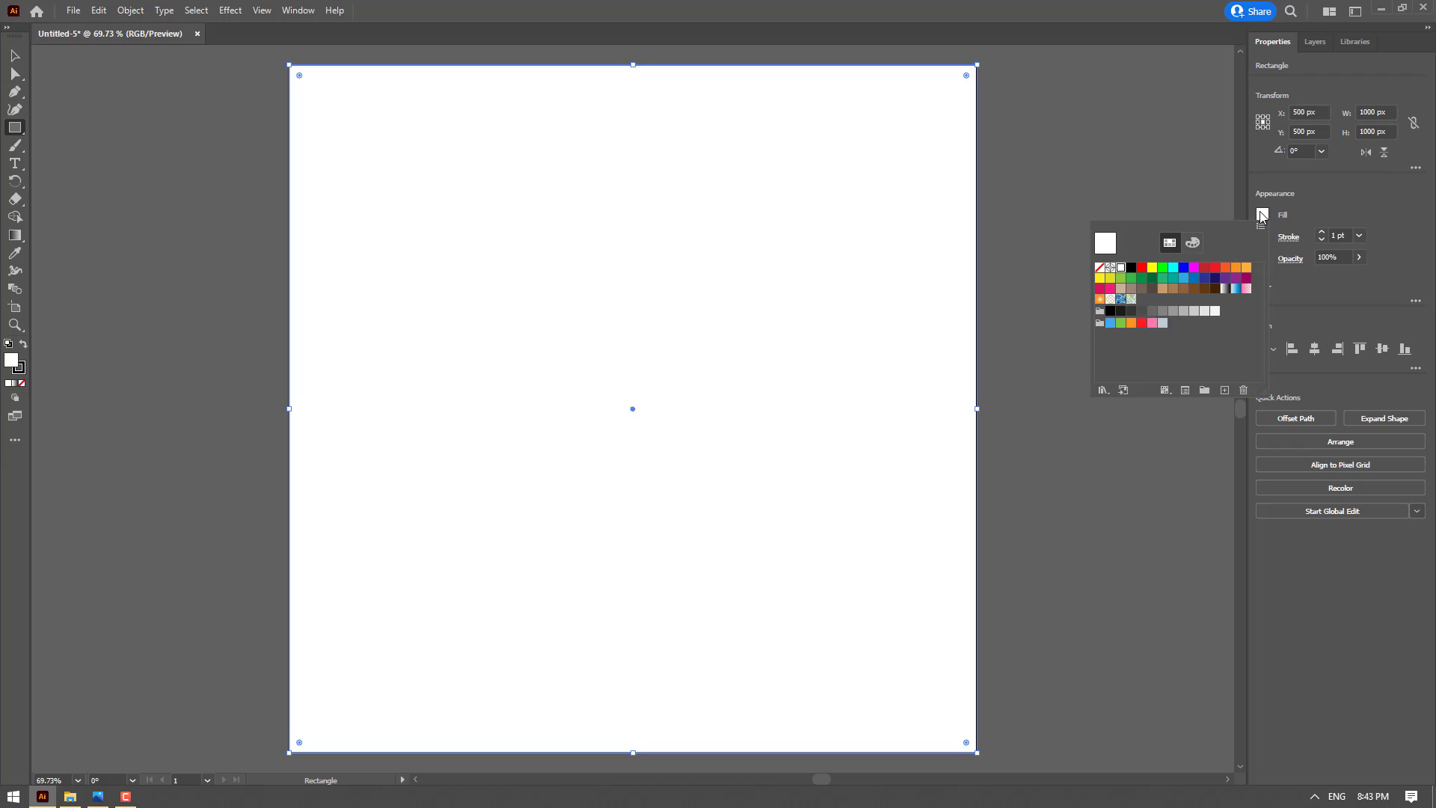
pyautogui.click(1142, 269)
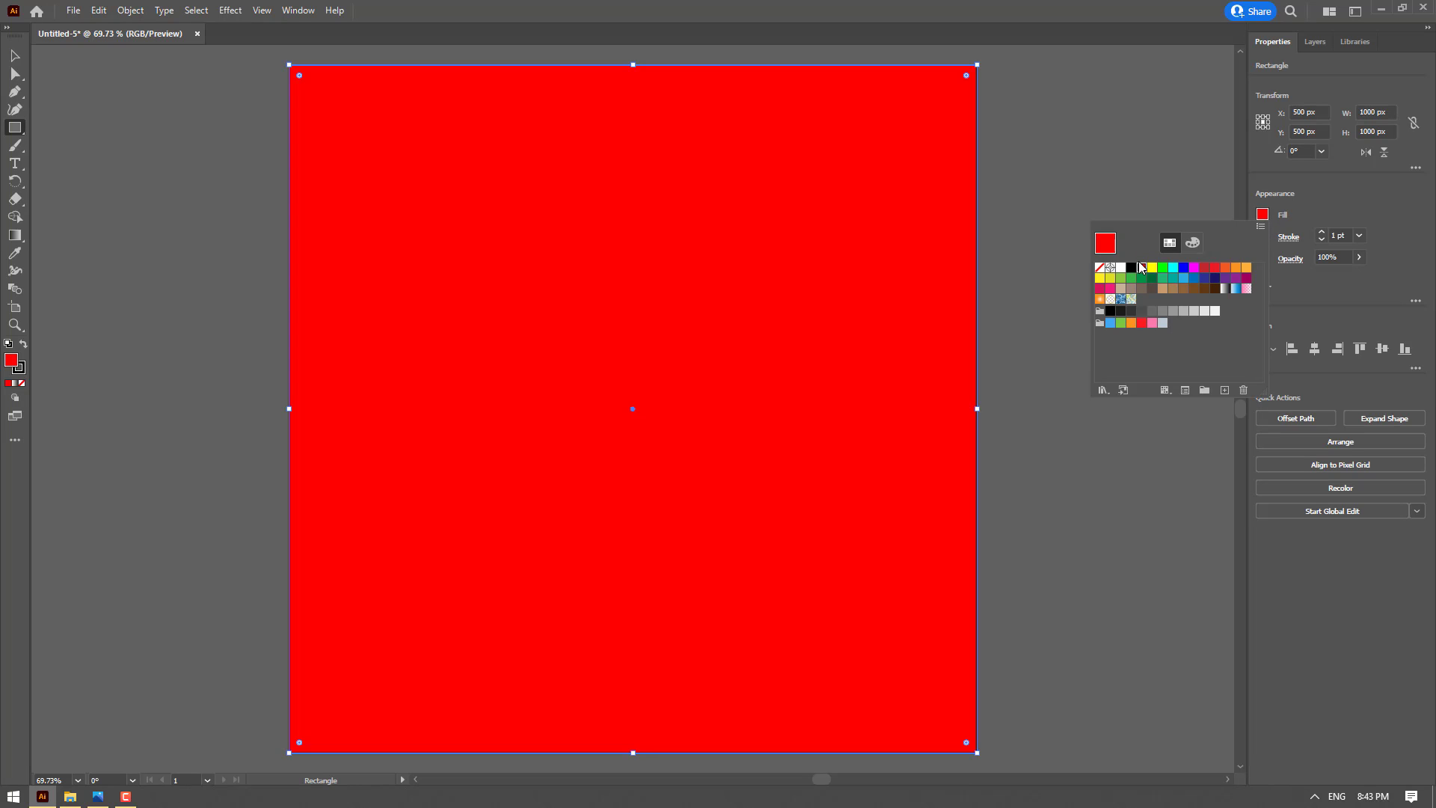
pyautogui.click(1215, 269)
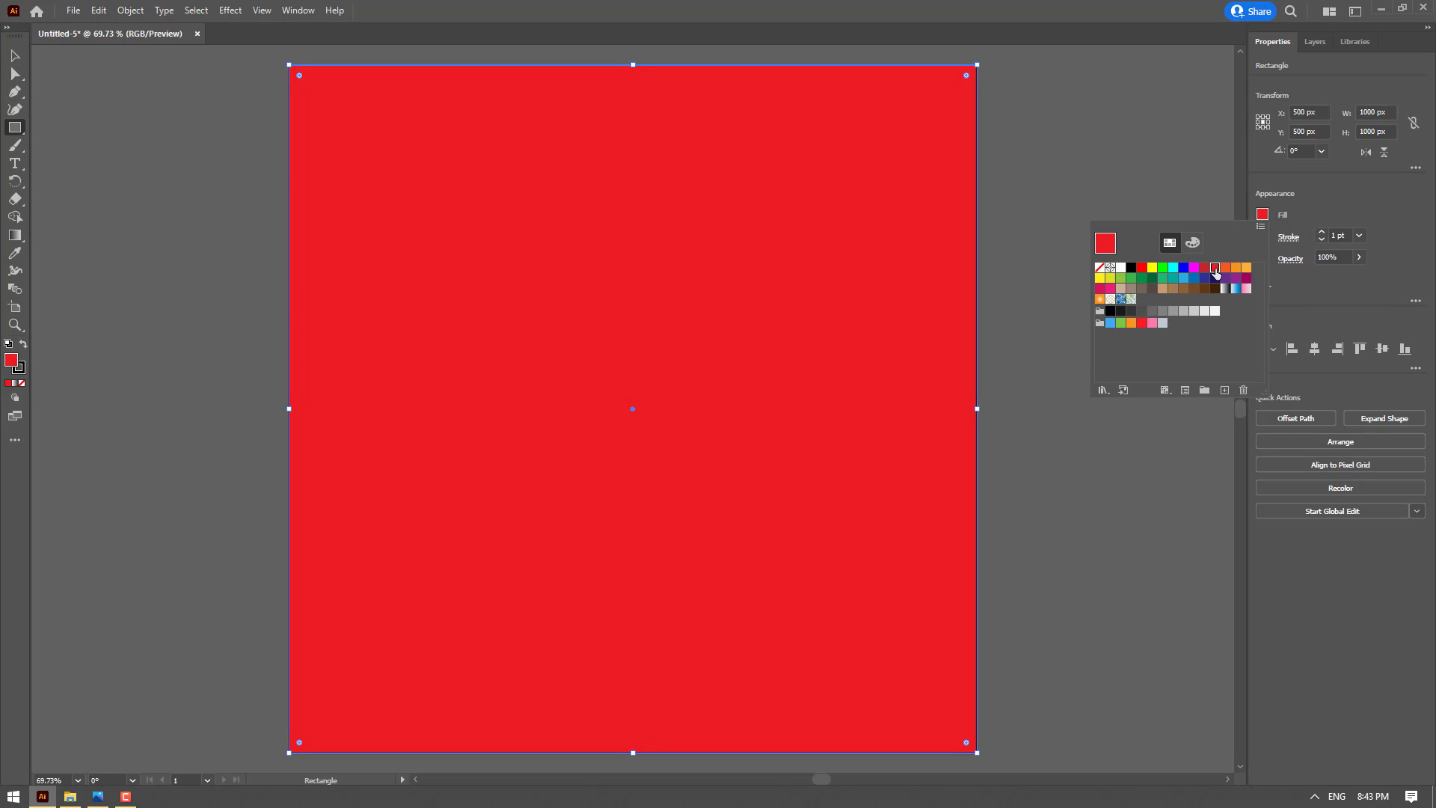
# Remove the stroke from the red background rectangle and lock the rectangle
pyautogui.click(1264, 237)
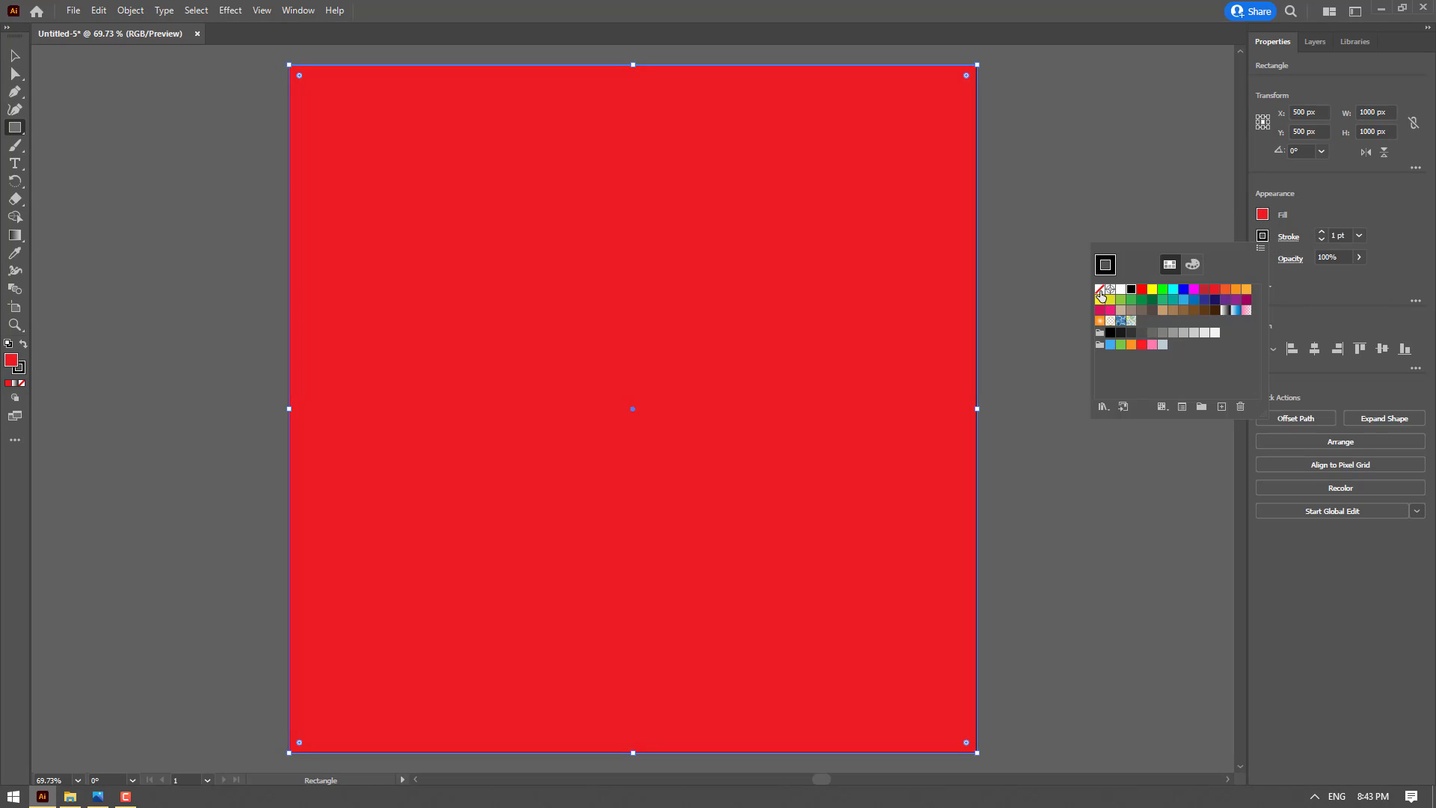
pyautogui.click(1100, 291)
pyautogui.press('v')
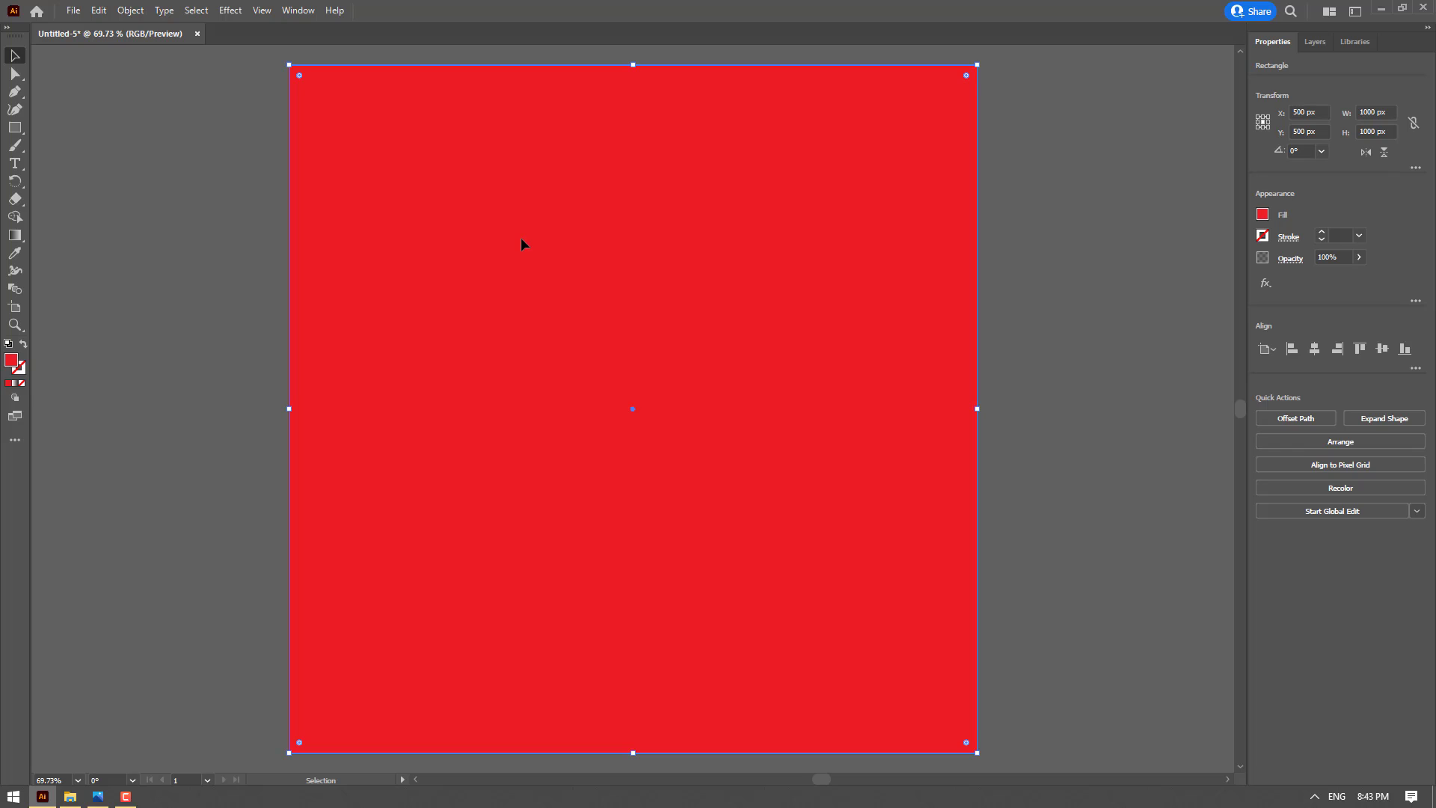
pyautogui.hotkey('ctrl', '2')
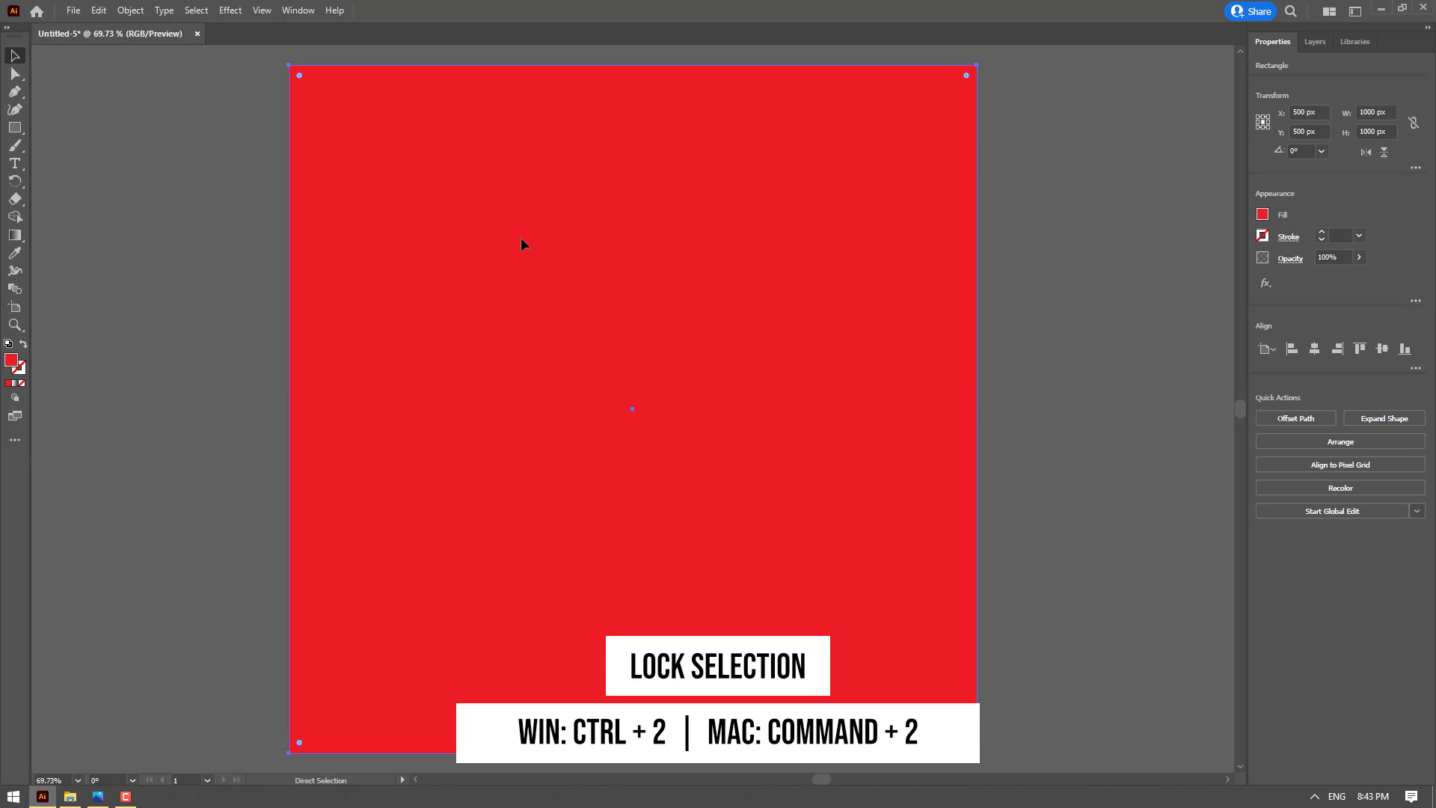
pyautogui.hotkey('ctrl', '2')
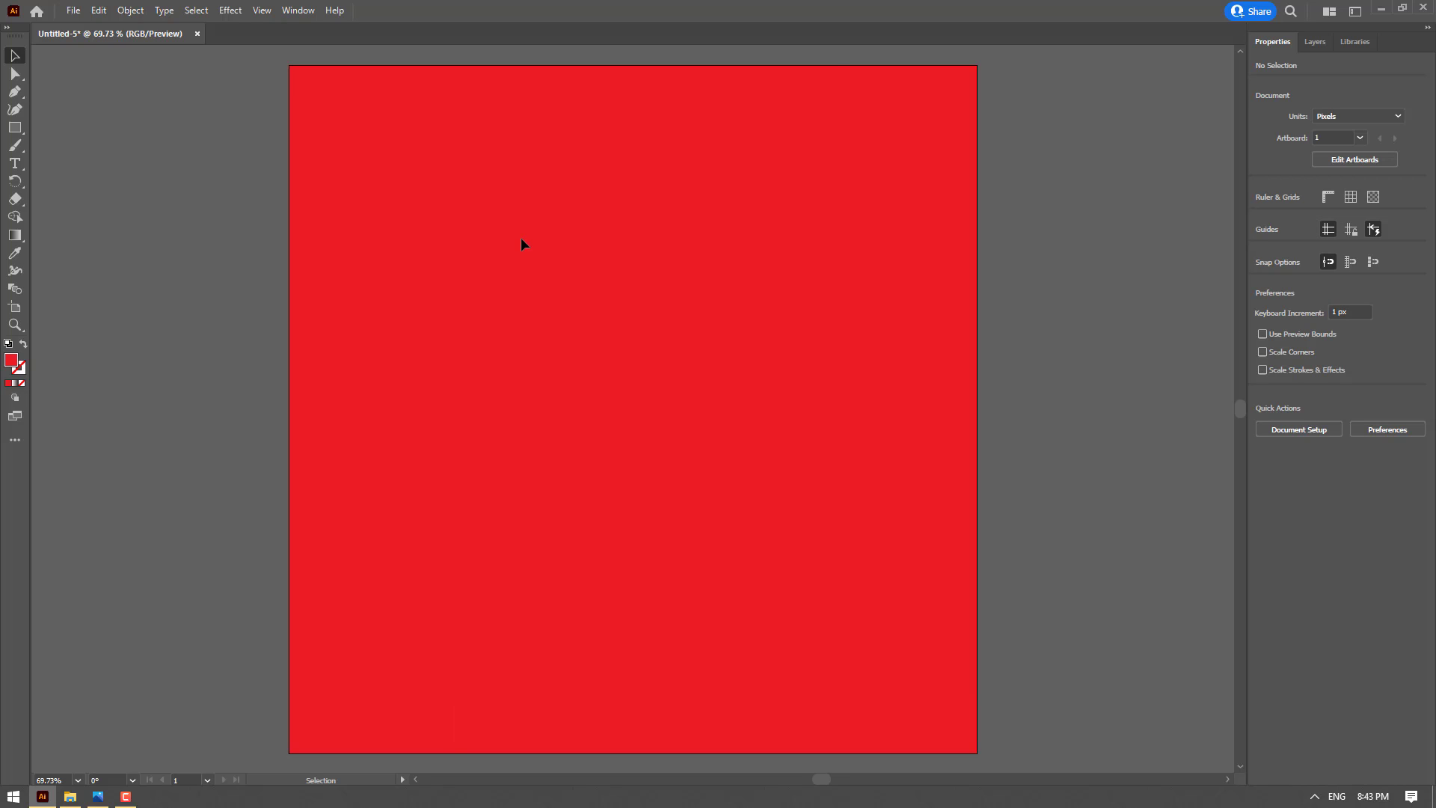
# Add the text "SALE" in the upper middle of the artboard and set its size to 72 pt
pyautogui.click(19, 161)
pyautogui.click(571, 283)
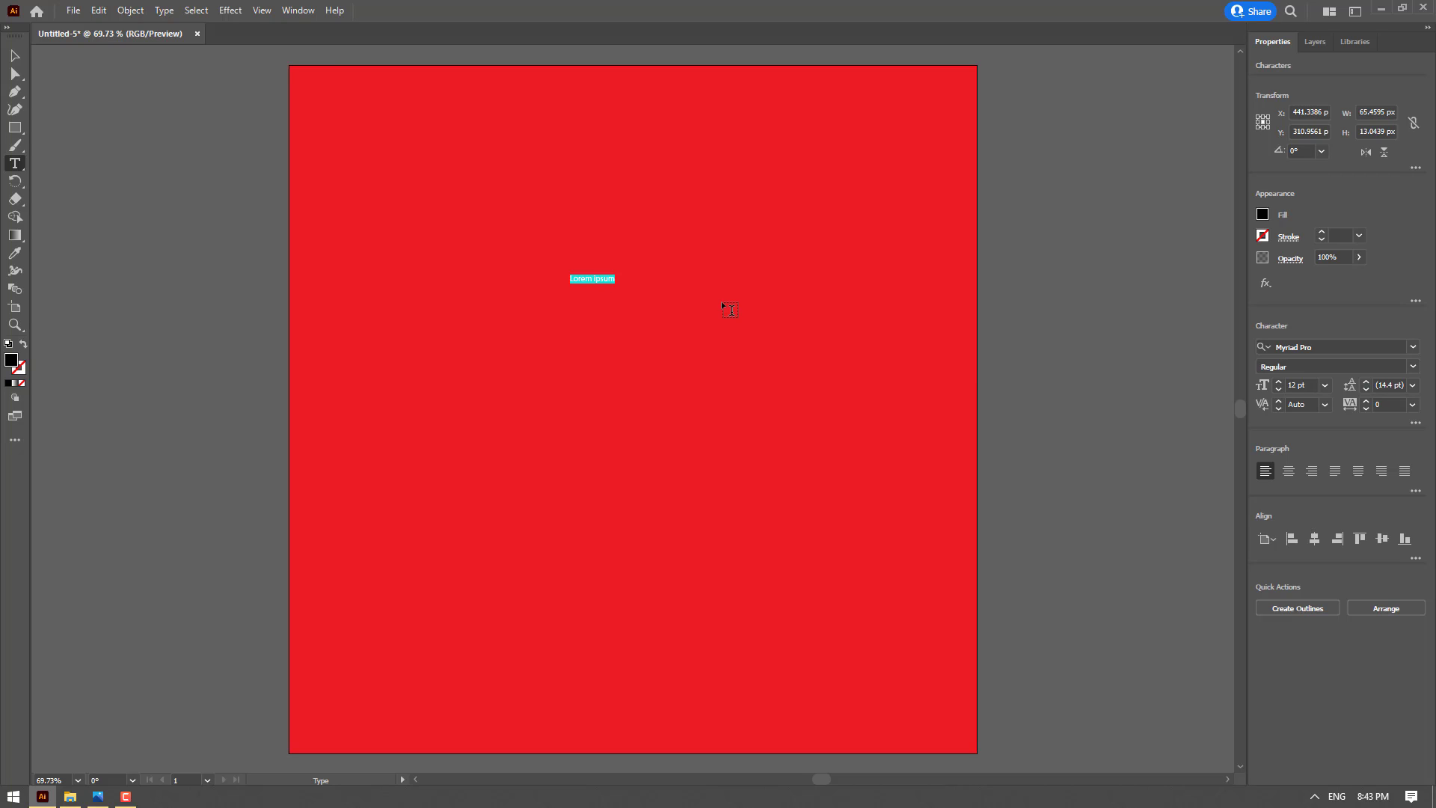
pyautogui.write('SALE')
pyautogui.click(15, 55)
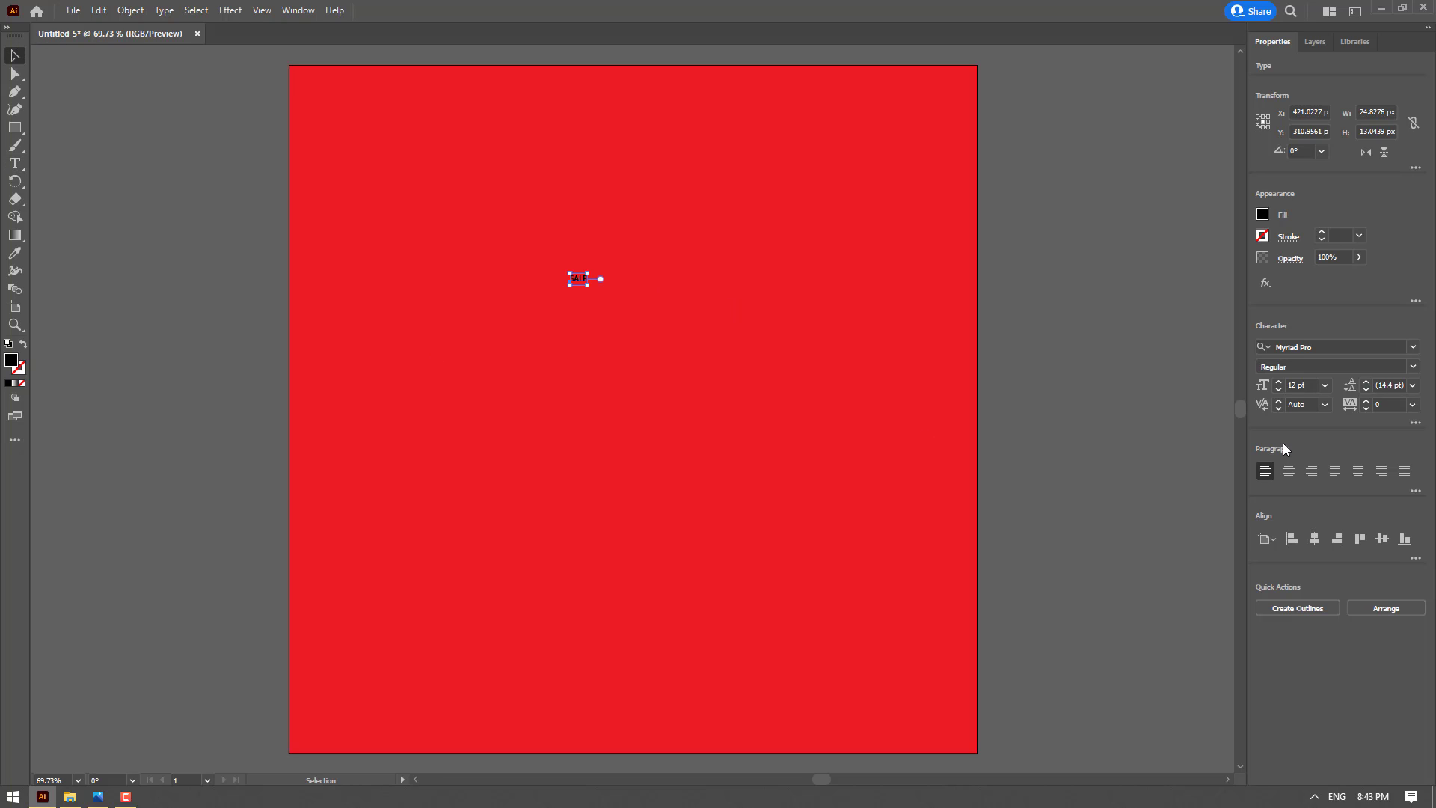
pyautogui.click(1325, 386)
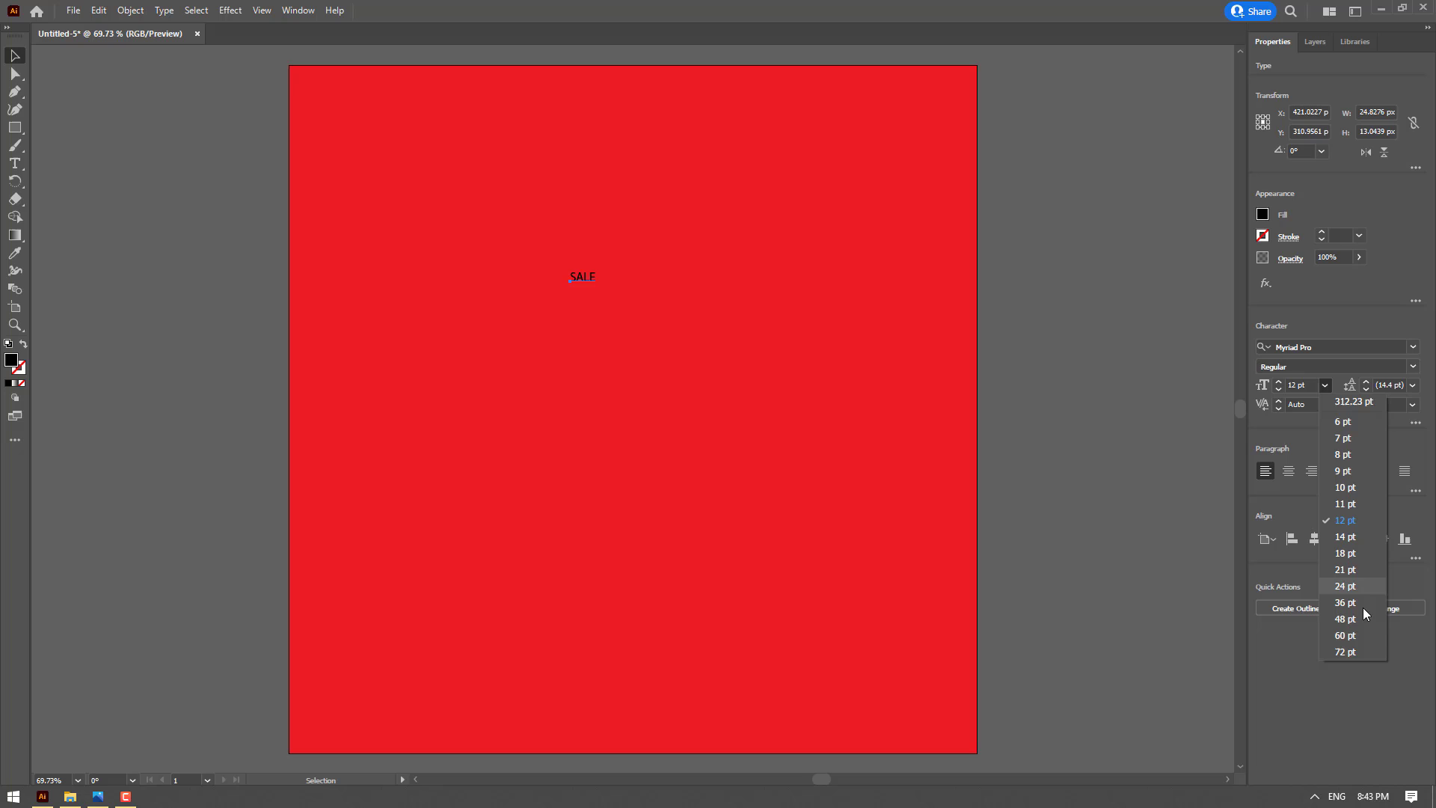
pyautogui.click(1353, 658)
# Fill the SALE text with white and change its font to Bebas Neue Regular
pyautogui.click(1262, 214)
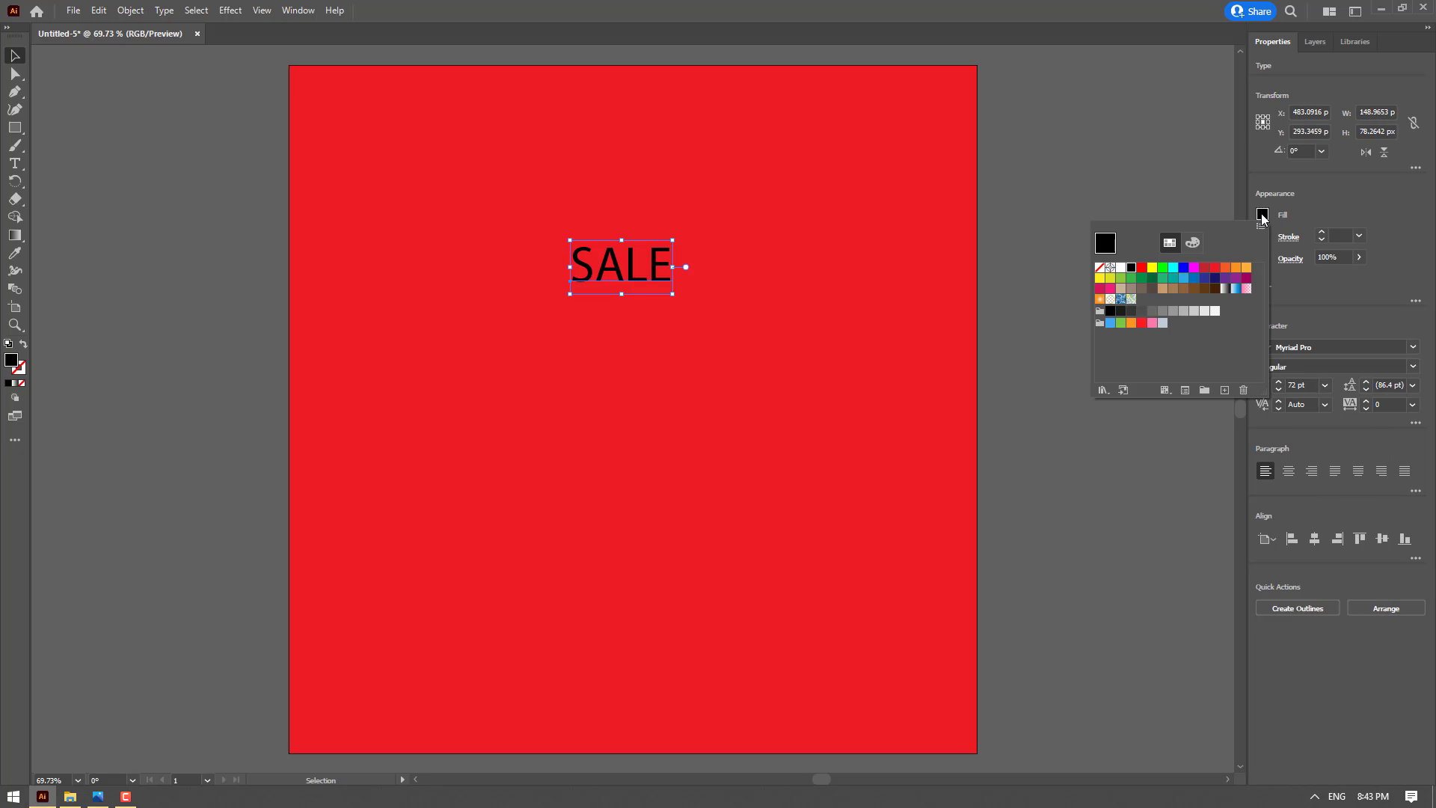
pyautogui.click(1124, 274)
pyautogui.click(1414, 348)
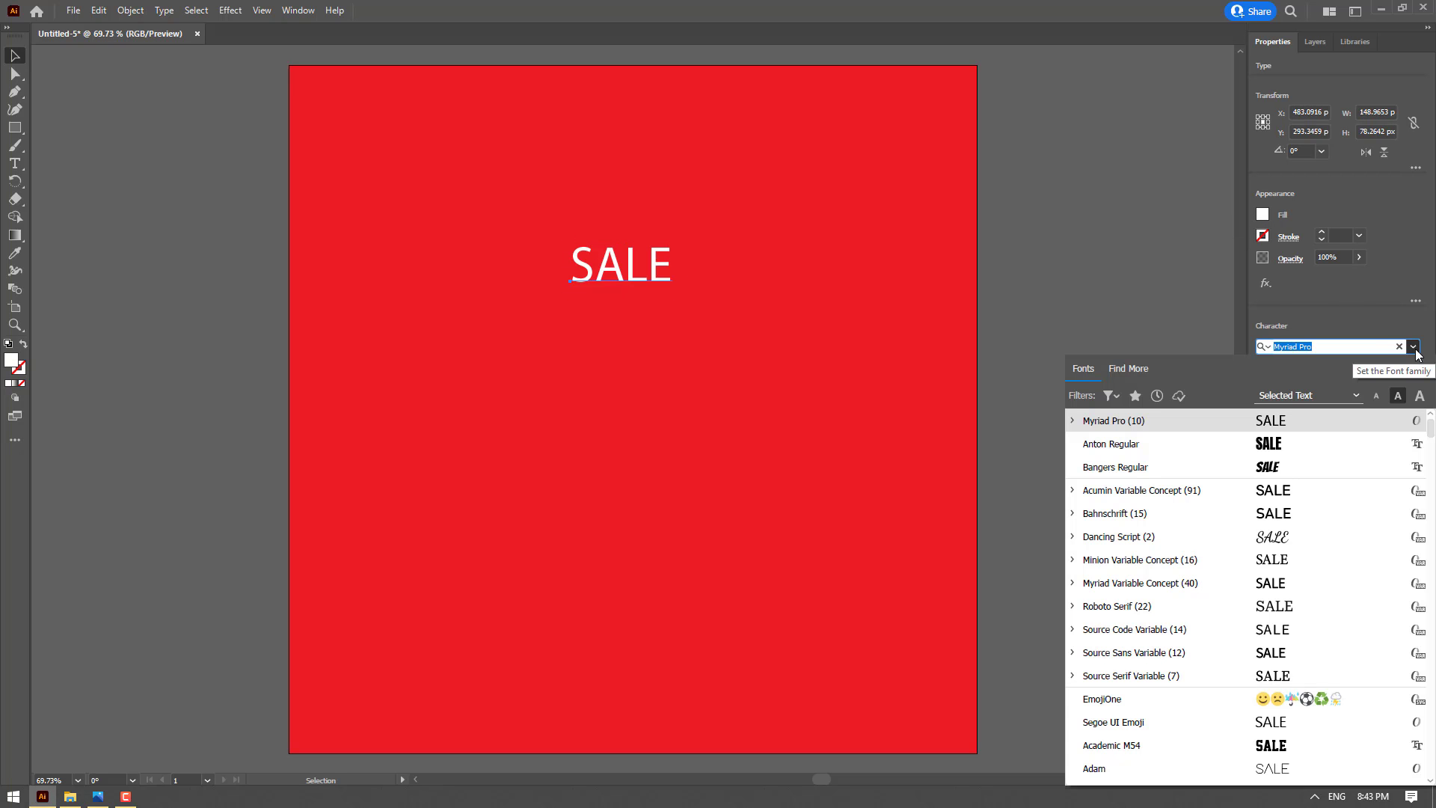
pyautogui.write('be')
pyautogui.click(1320, 427)
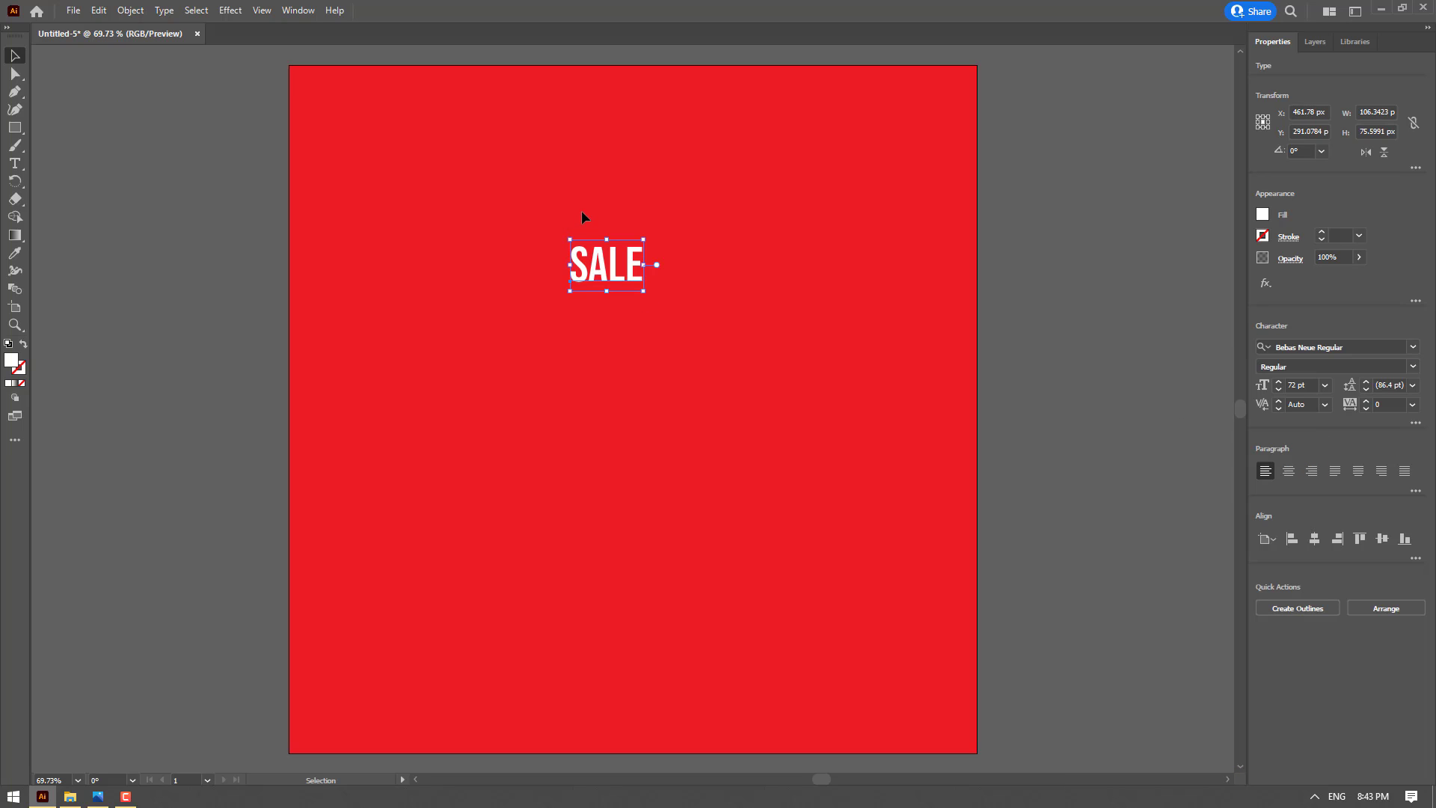
# Reposition the SALE text, duplicate it vertically, and change the upper text to "FLAT 50% OFF"
pyautogui.moveTo(616, 281); pyautogui.dragTo(643, 269)
pyautogui.press('t')
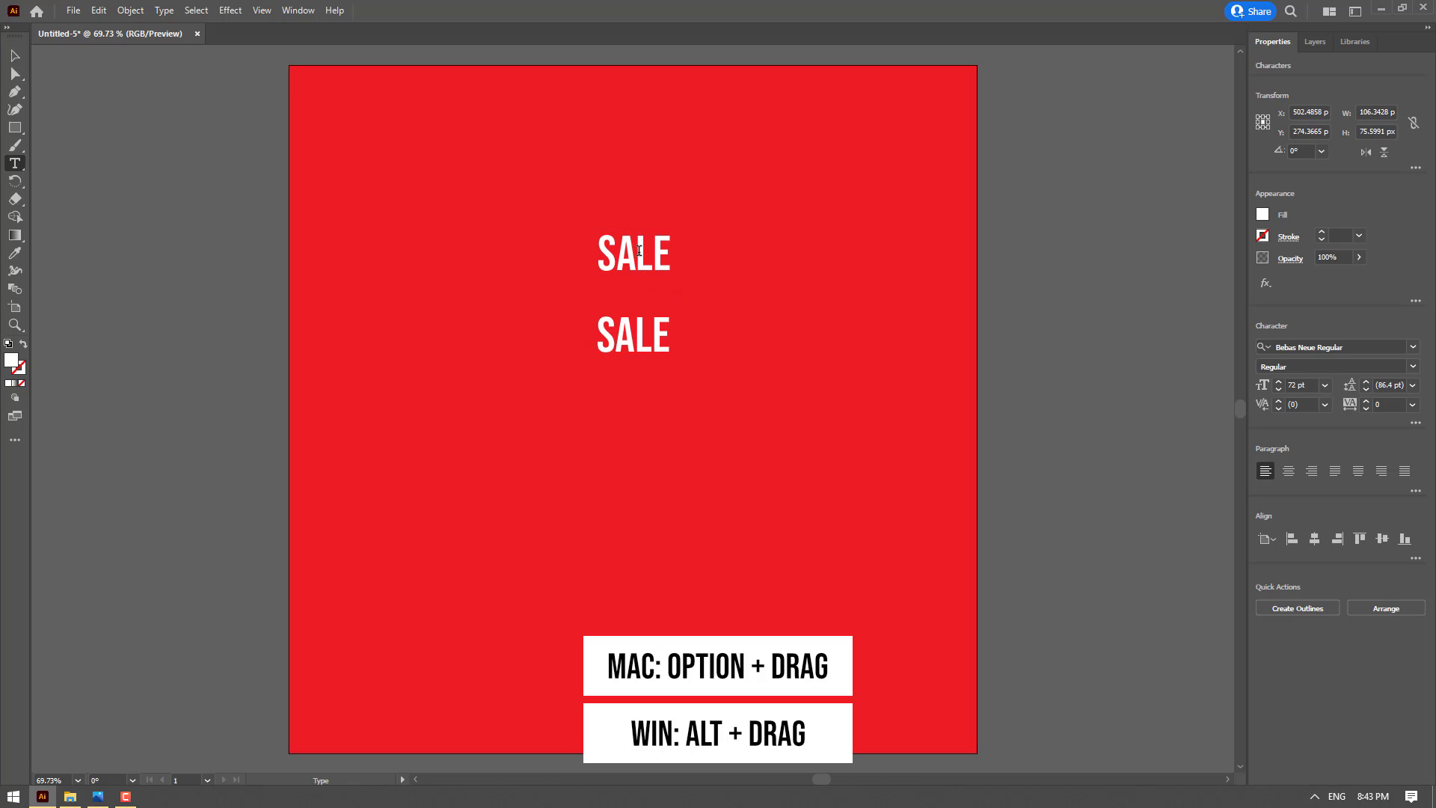
pyautogui.doubleClick(638, 250)
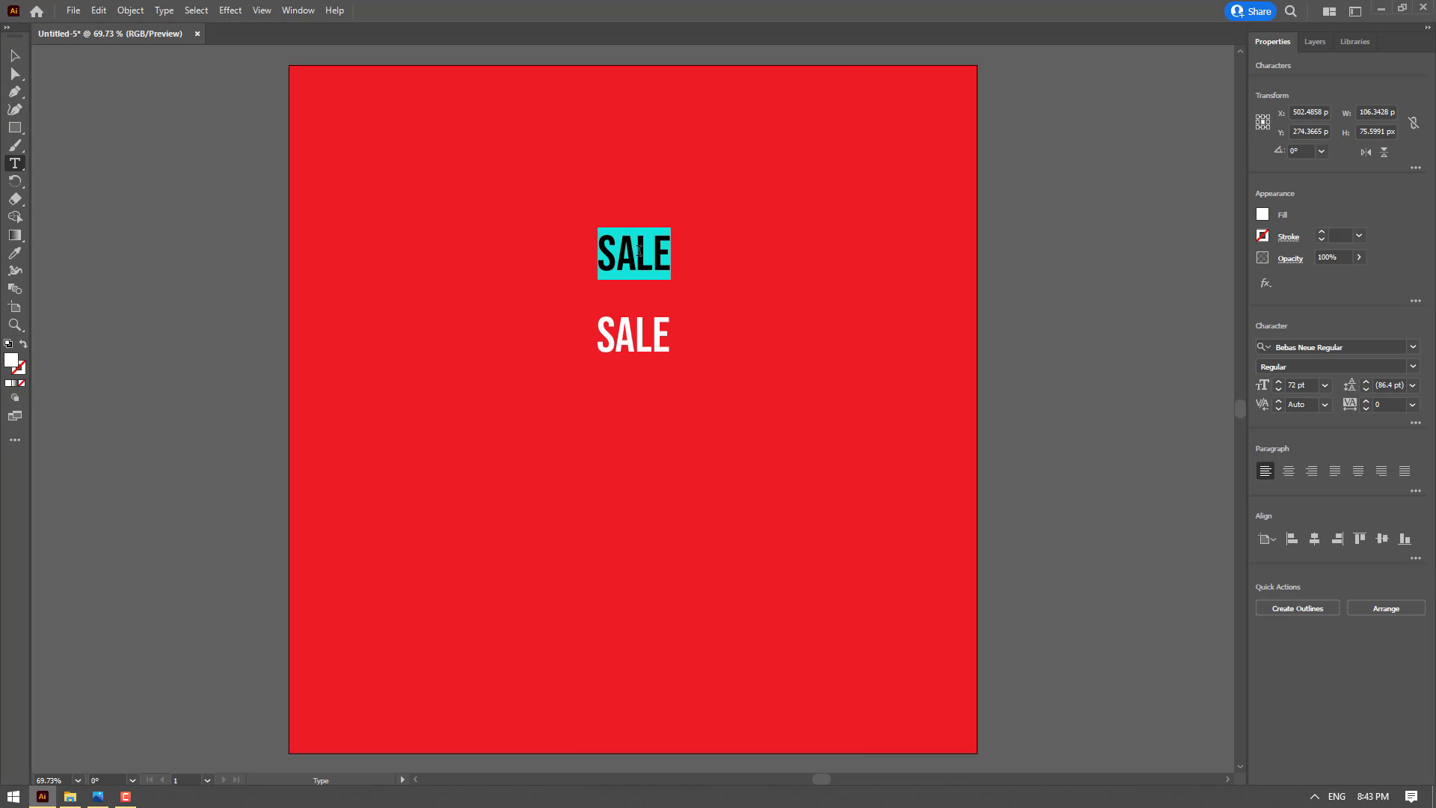
pyautogui.write('FLAT 5')
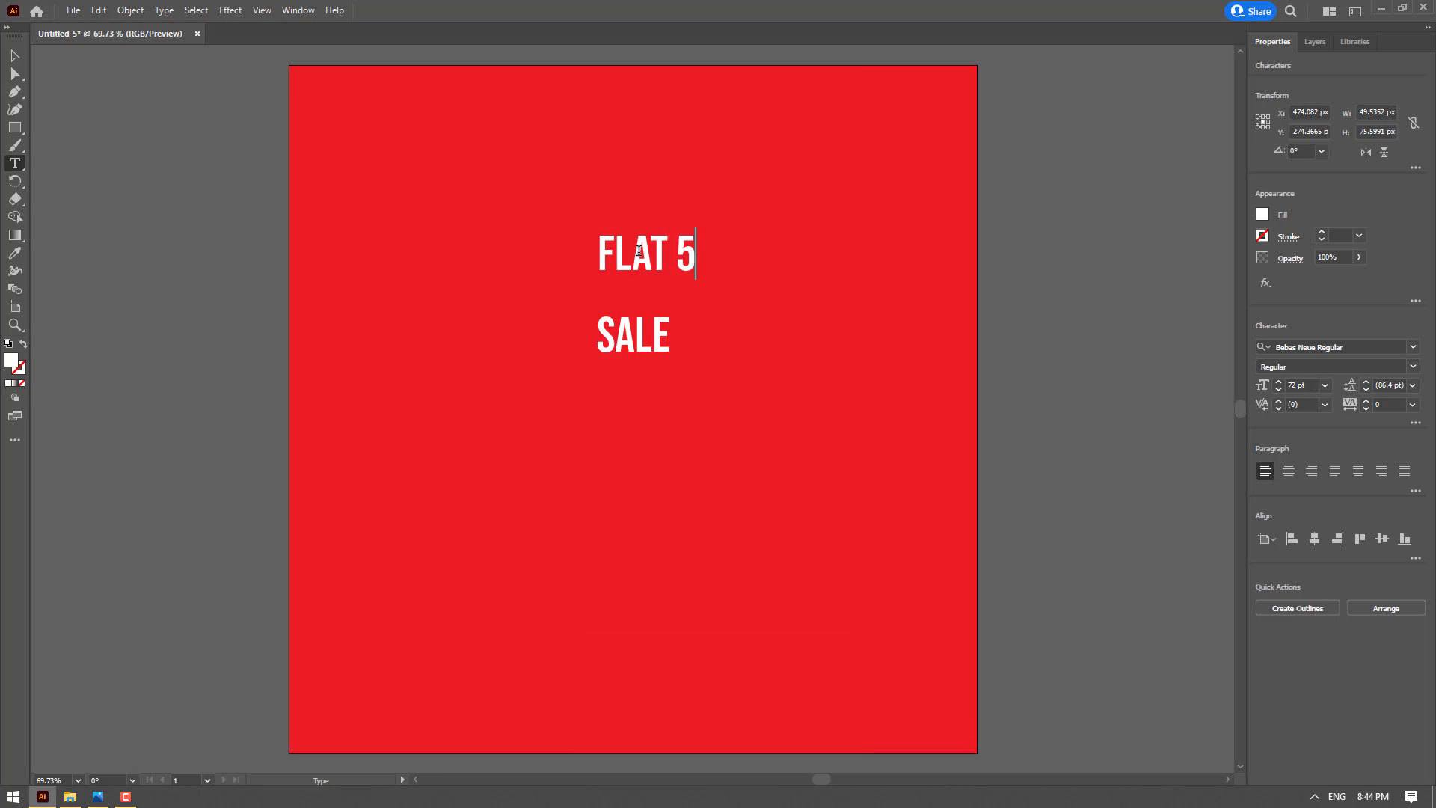
pyautogui.write('0% OFF')
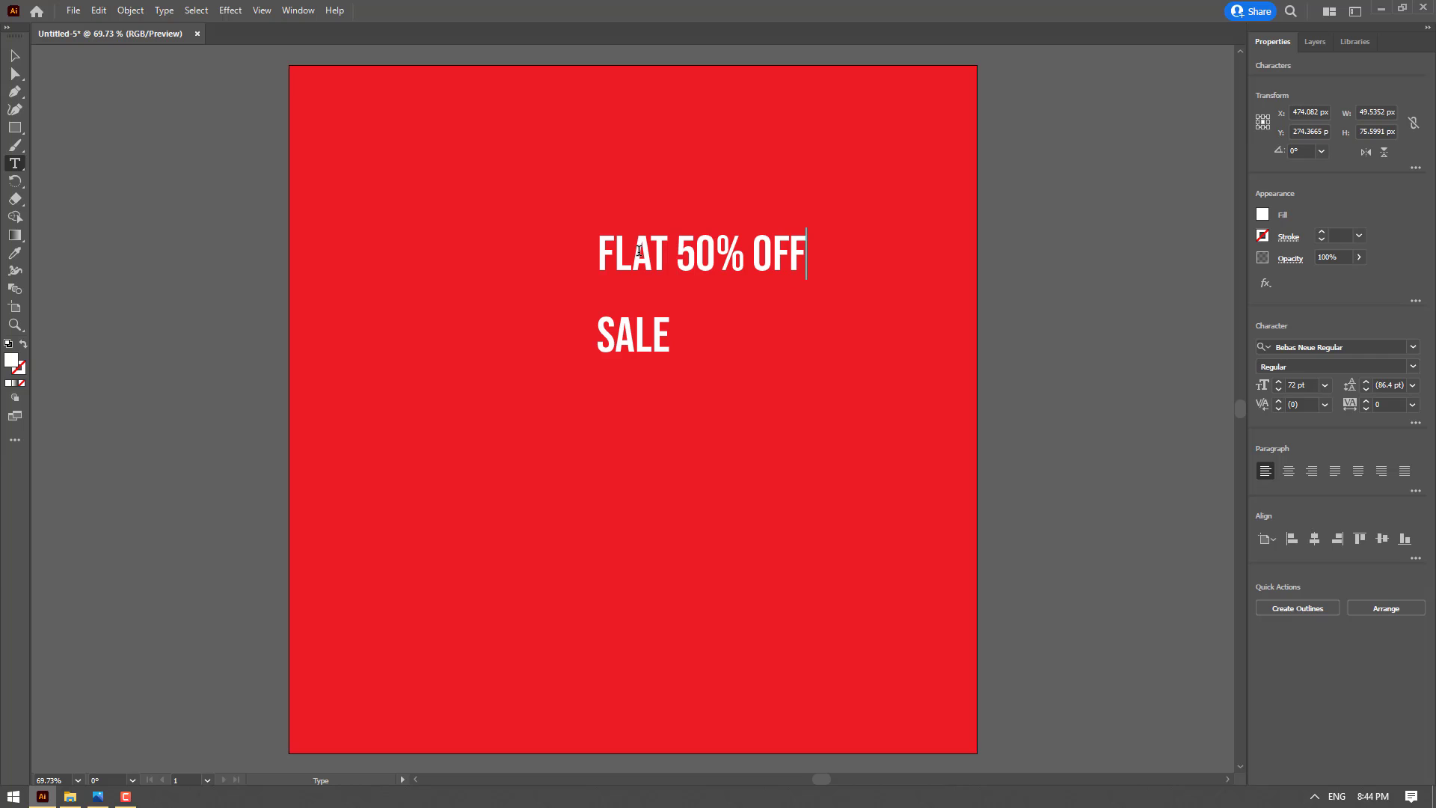
pyautogui.press('Escape')
# Duplicate the FLAT 50% OFF text below SALE and change the copy to "SPECIAL OFFER"
pyautogui.moveTo(656, 259); pyautogui.dragTo(652, 417)
pyautogui.press('t')
pyautogui.tripleClick(650, 418)
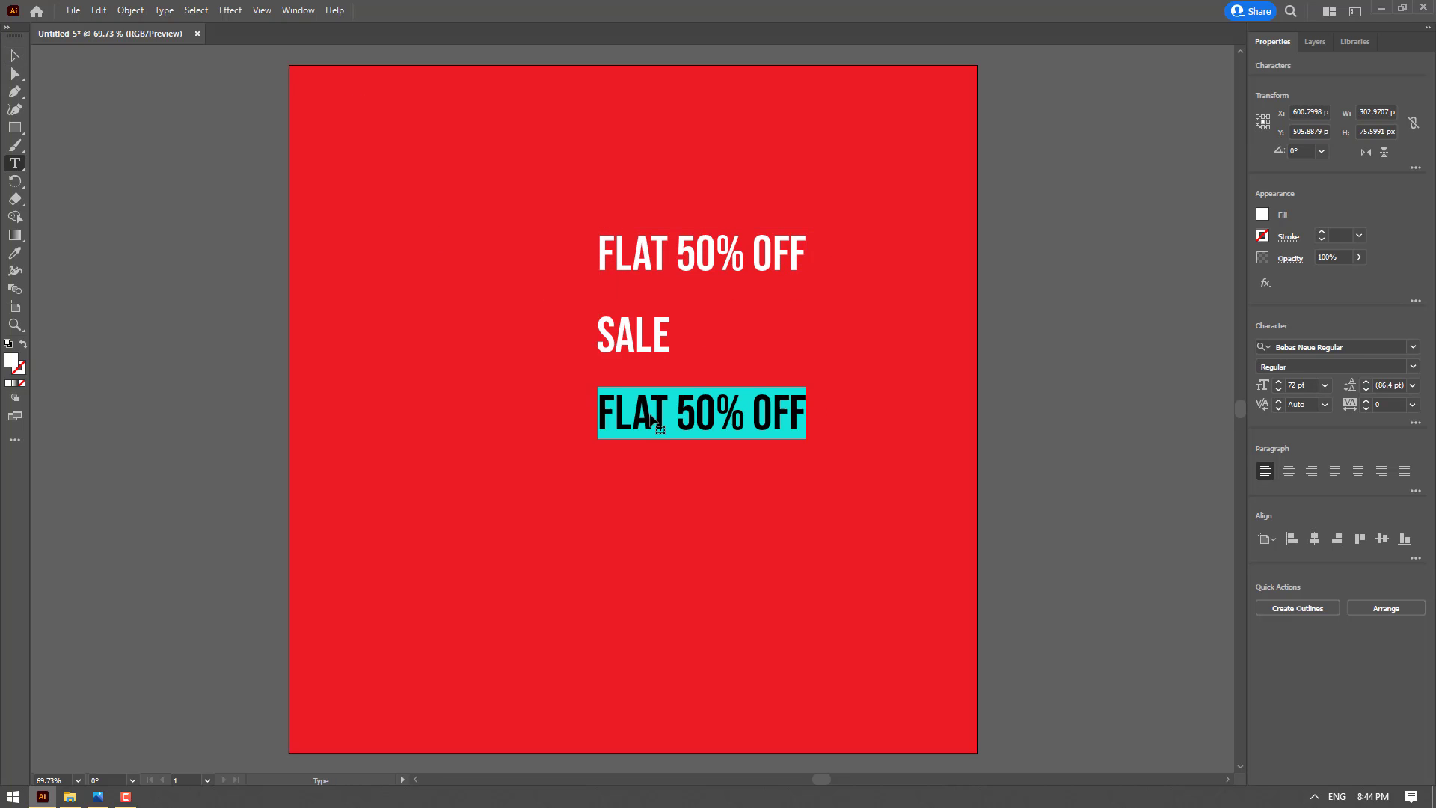
pyautogui.write('SPECIAL OFFER')
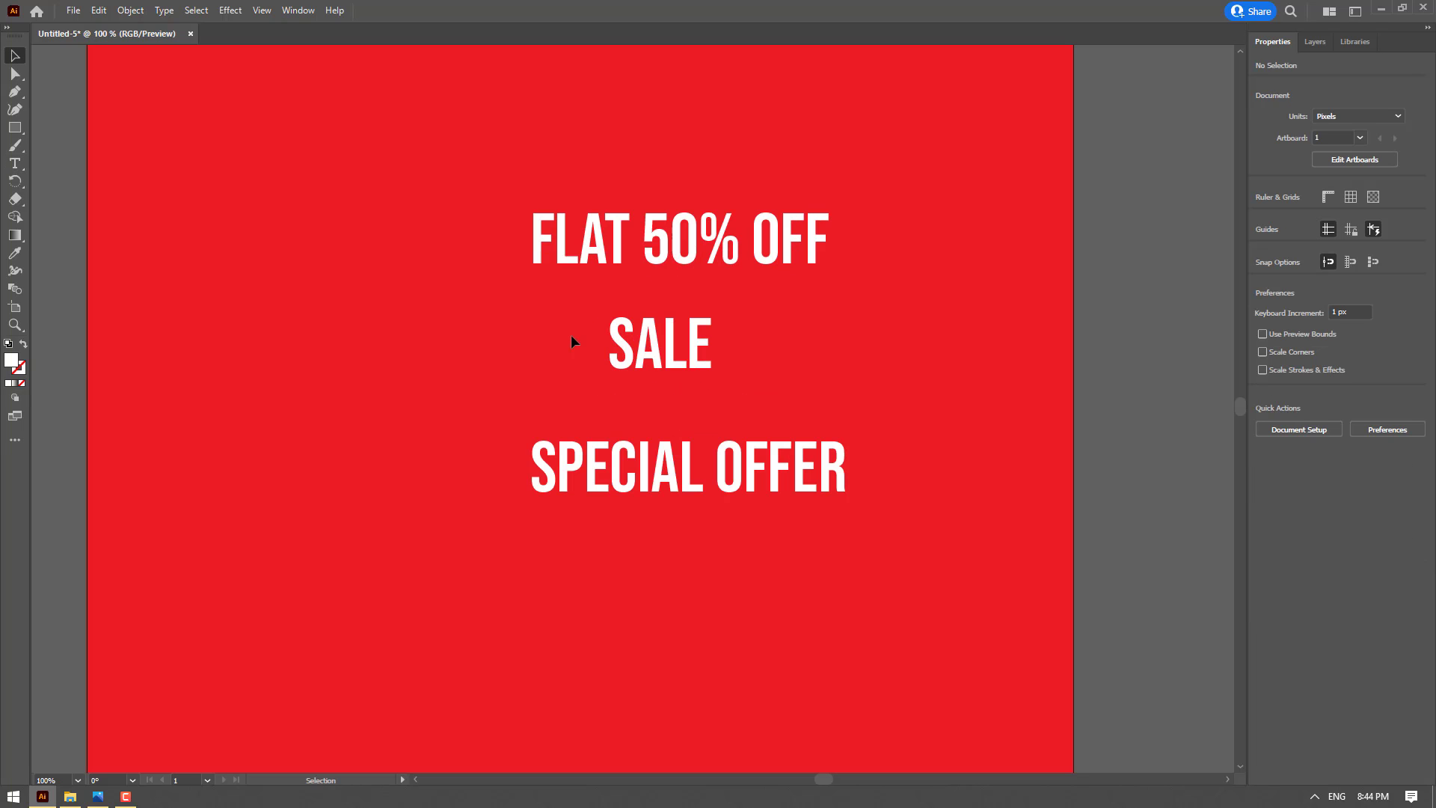
# Convert the SALE text to outlines and shift the outlined lettering slightly
pyautogui.moveTo(493, 334); pyautogui.dragTo(760, 360)
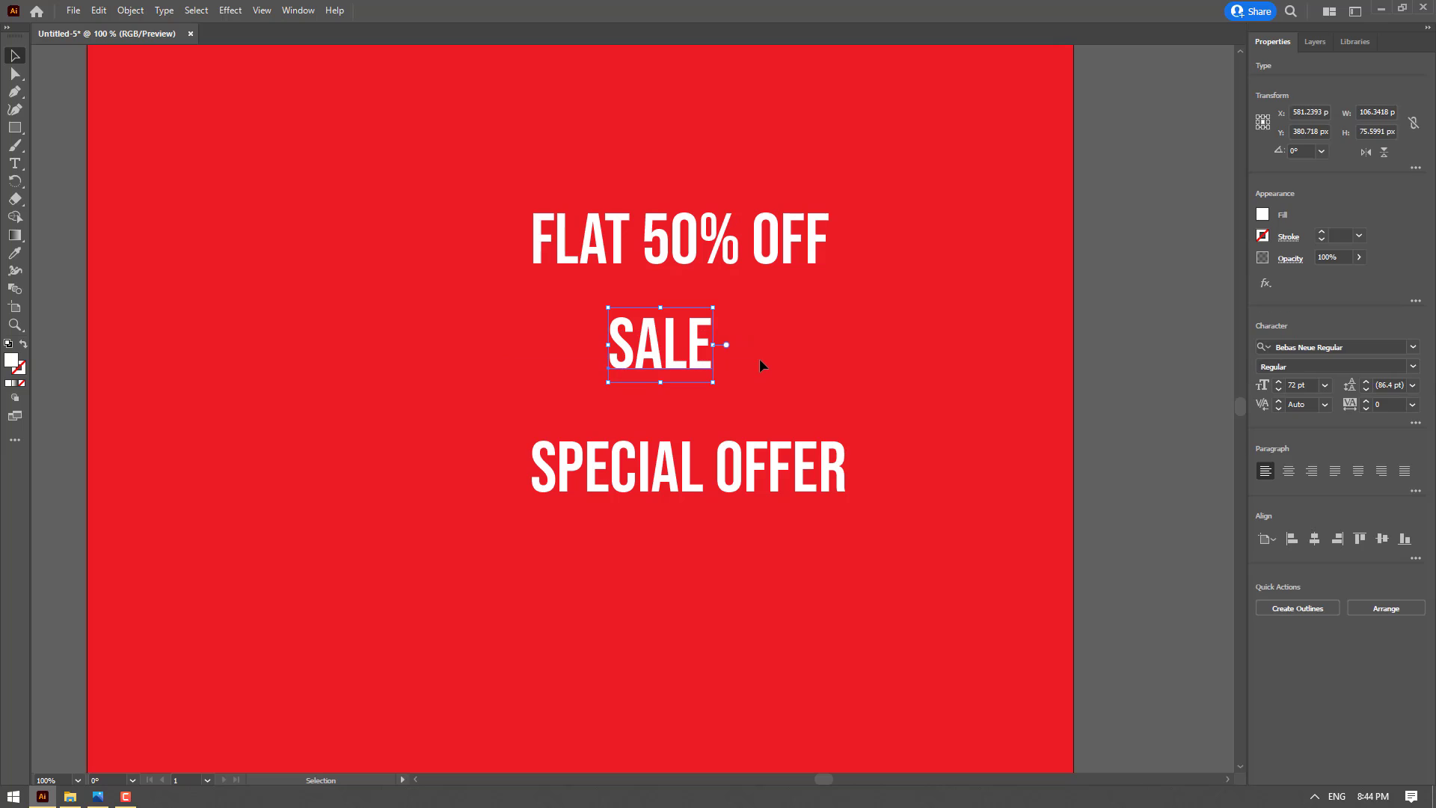
pyautogui.click(767, 365)
pyautogui.click(613, 350)
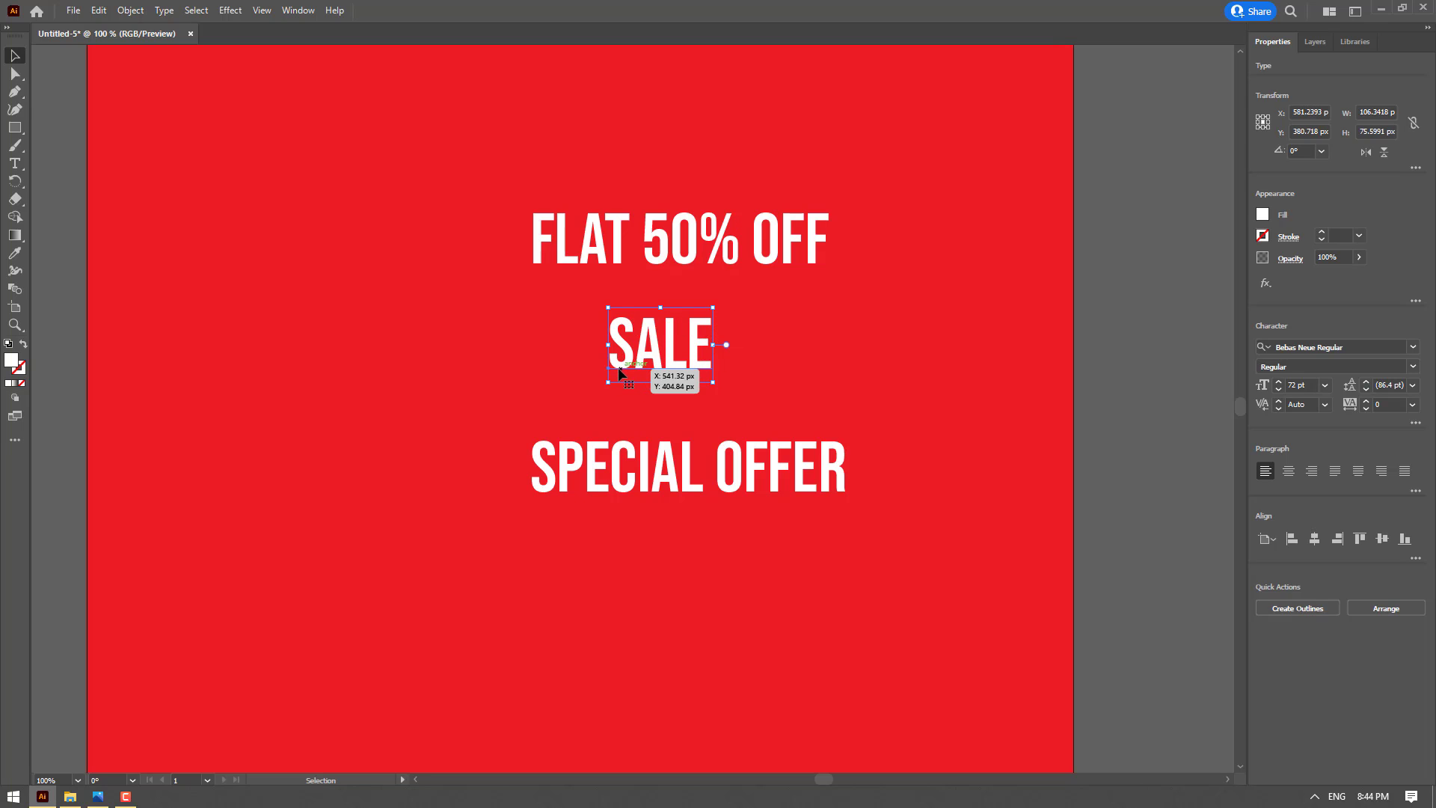
pyautogui.click(1296, 608)
pyautogui.moveTo(667, 359)
pyautogui.mouseDown()
pyautogui.moveTo(663, 381)
pyautogui.moveTo(665, 365)
pyautogui.mouseUp()
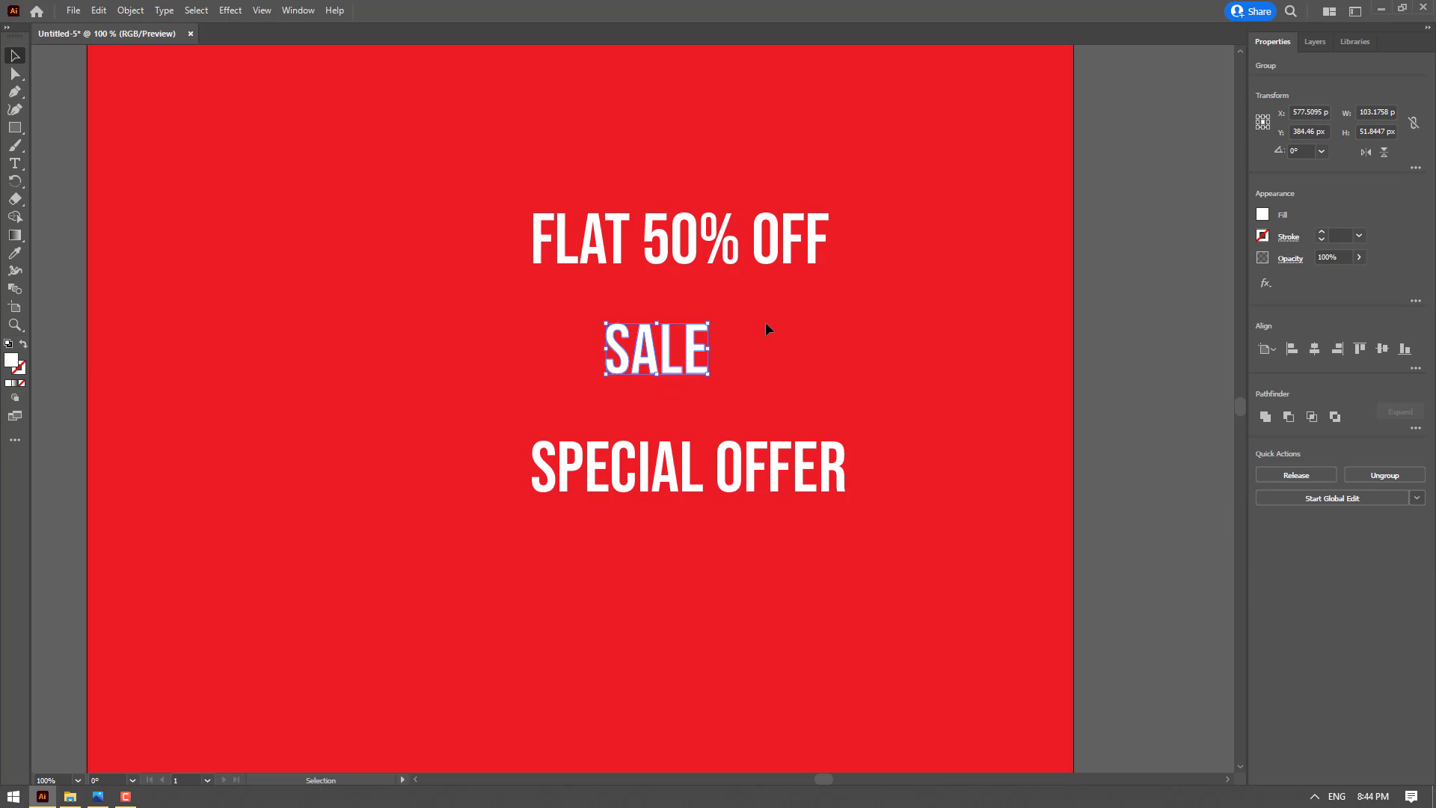
# Convert the FLAT 50% OFF and SPECIAL OFFER texts to outlines together and deselect them
pyautogui.click(823, 258)
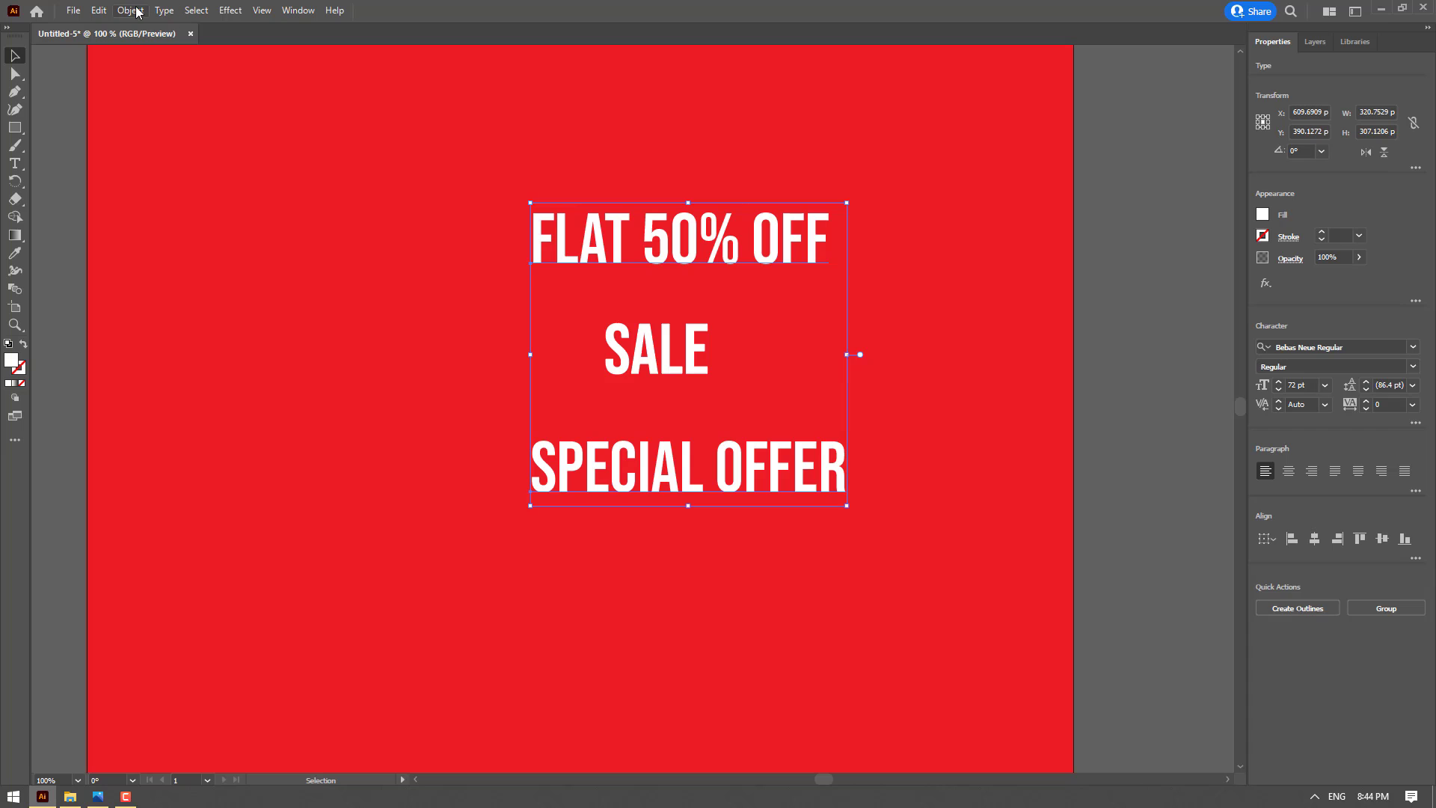
pyautogui.click(164, 11)
pyautogui.click(250, 274)
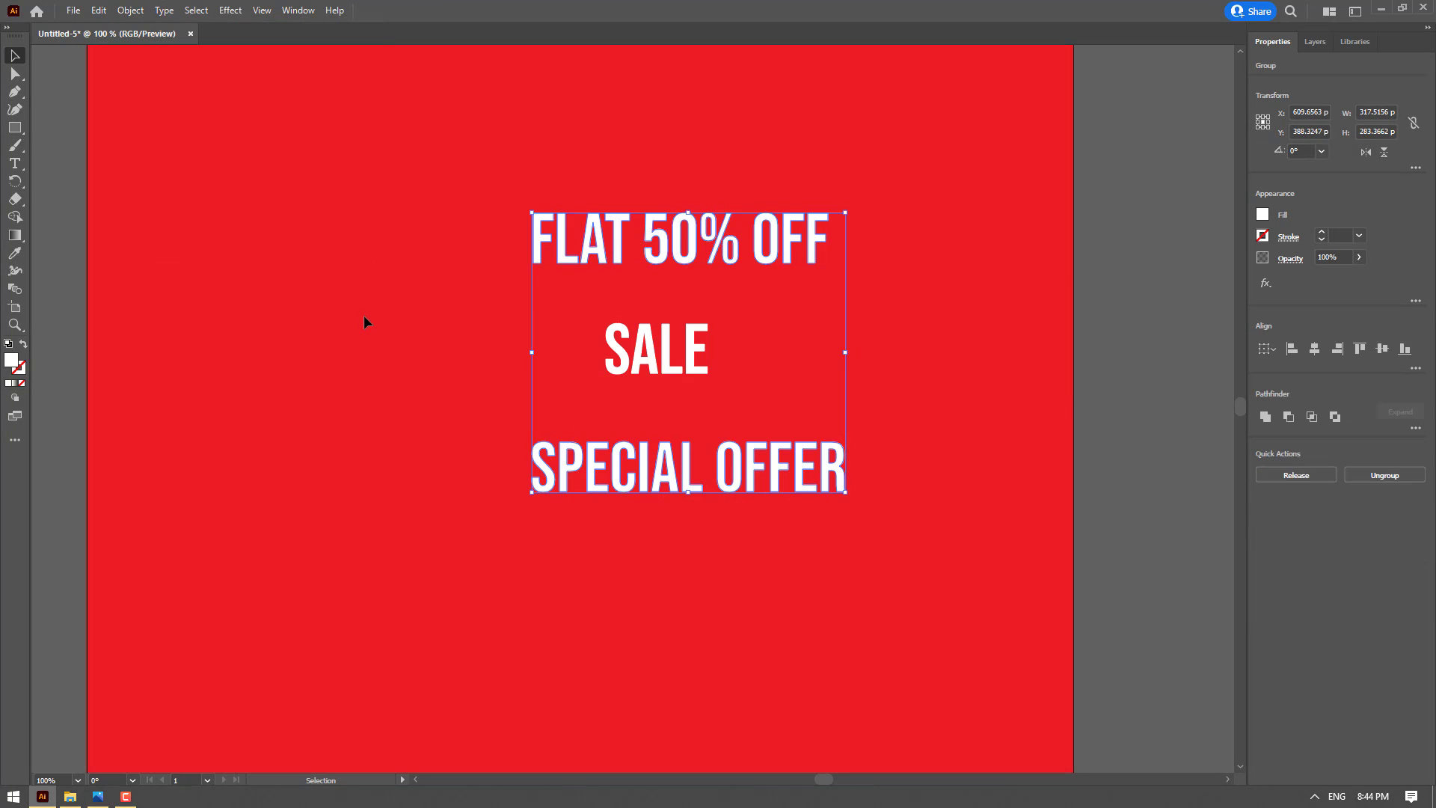
pyautogui.click(366, 321)
# Lock the SALE lettering's proportions, scale it to 500 px wide, and move it toward the left of the artboard
pyautogui.hotkey('ctrl', '-')
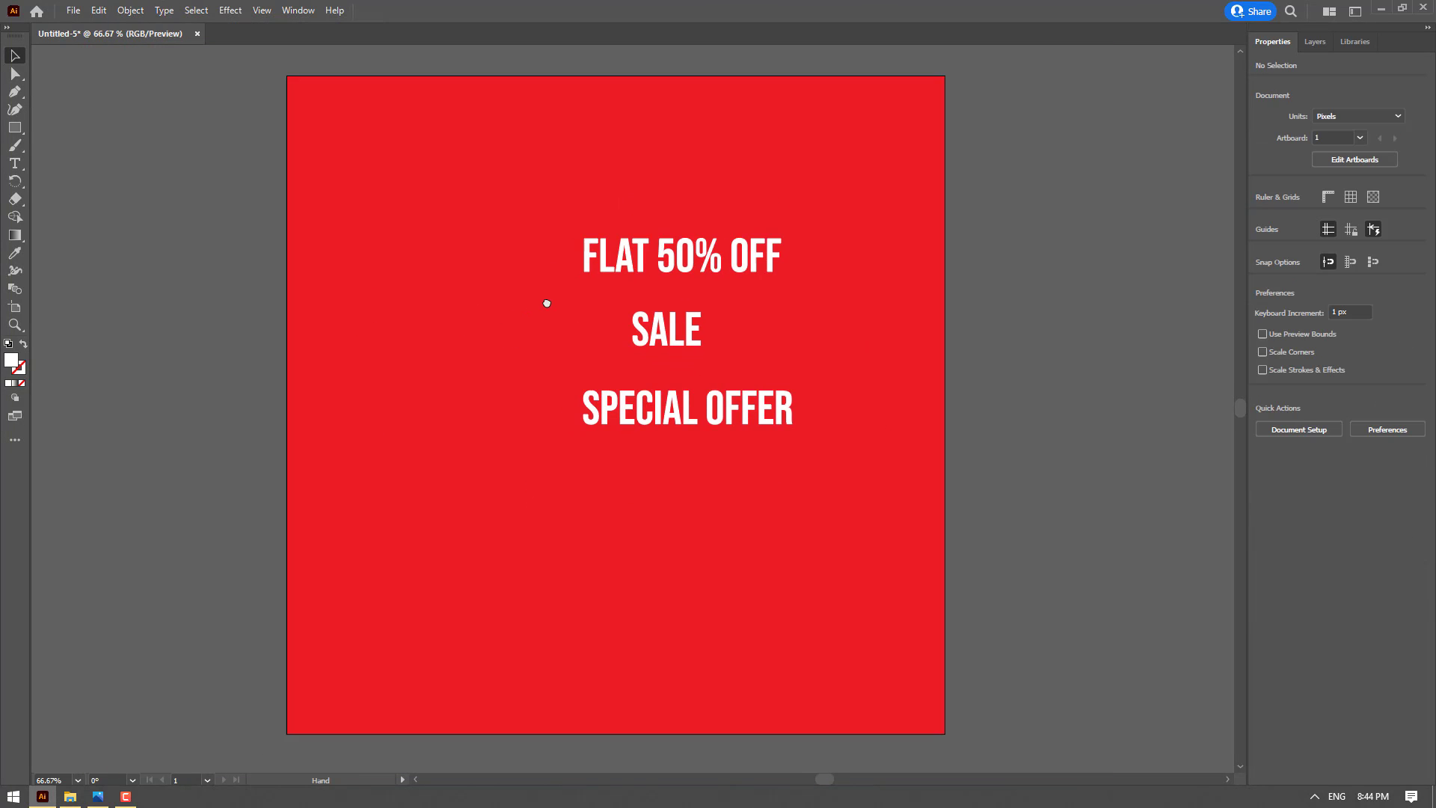
pyautogui.click(658, 336)
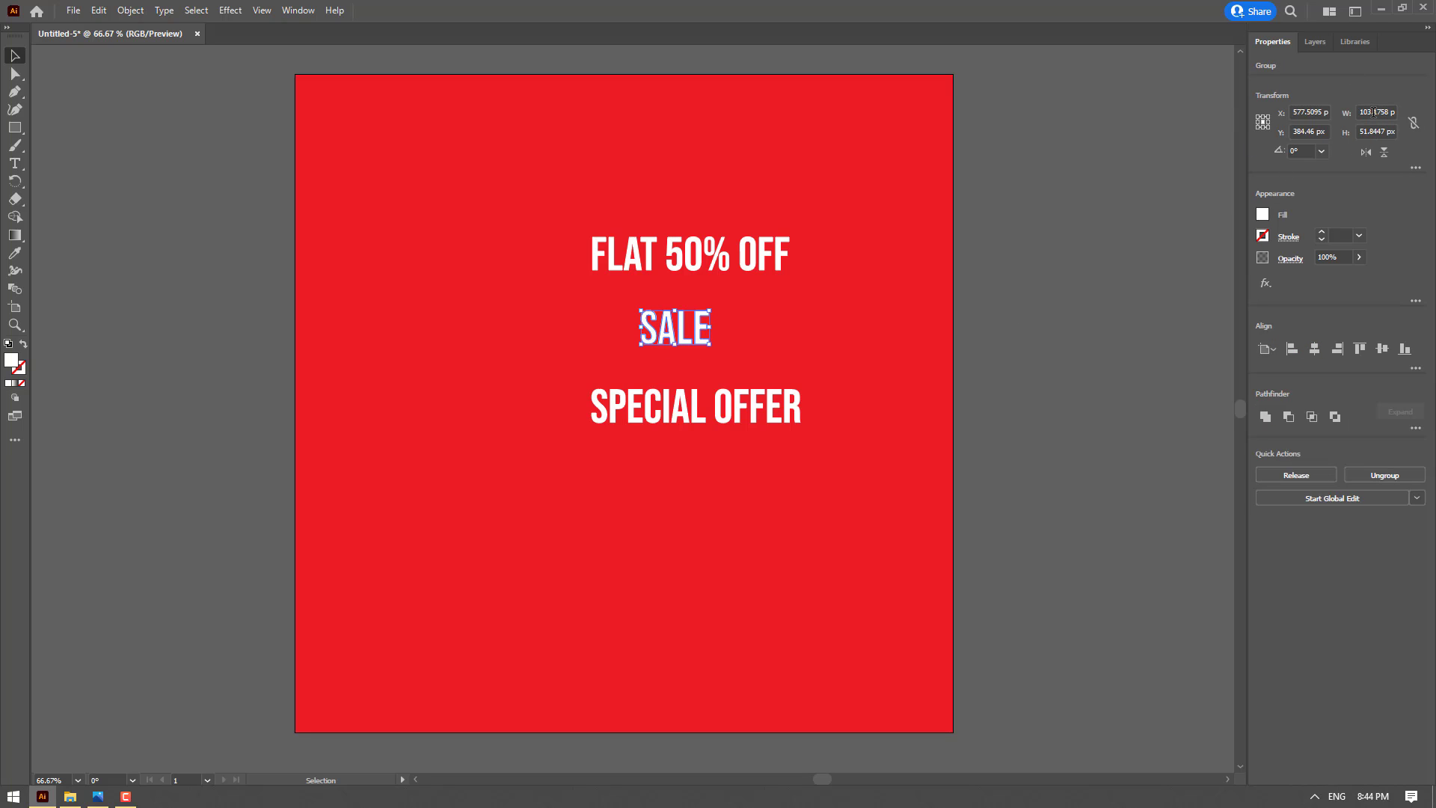
pyautogui.click(1414, 125)
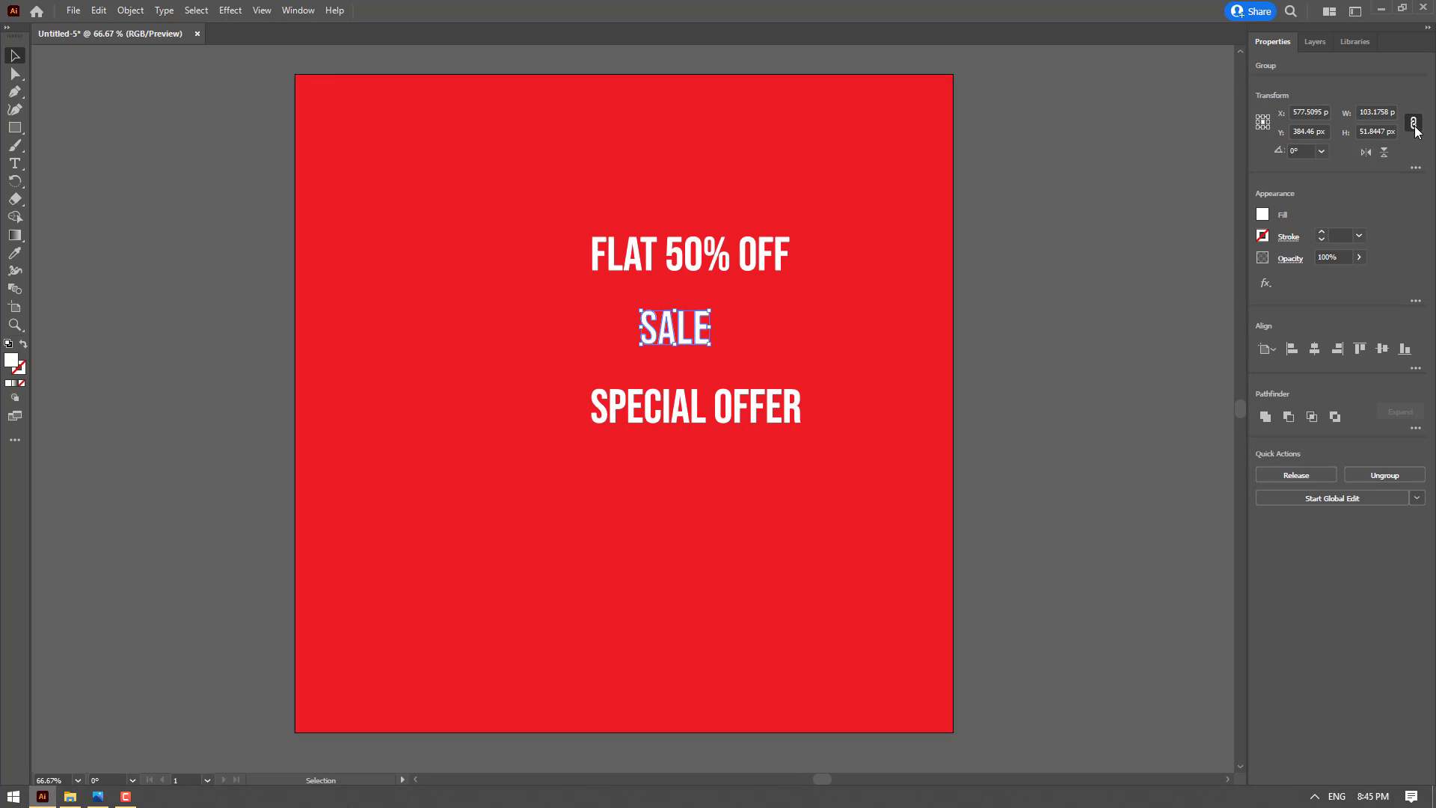
pyautogui.doubleClick(1369, 112)
pyautogui.write('500')
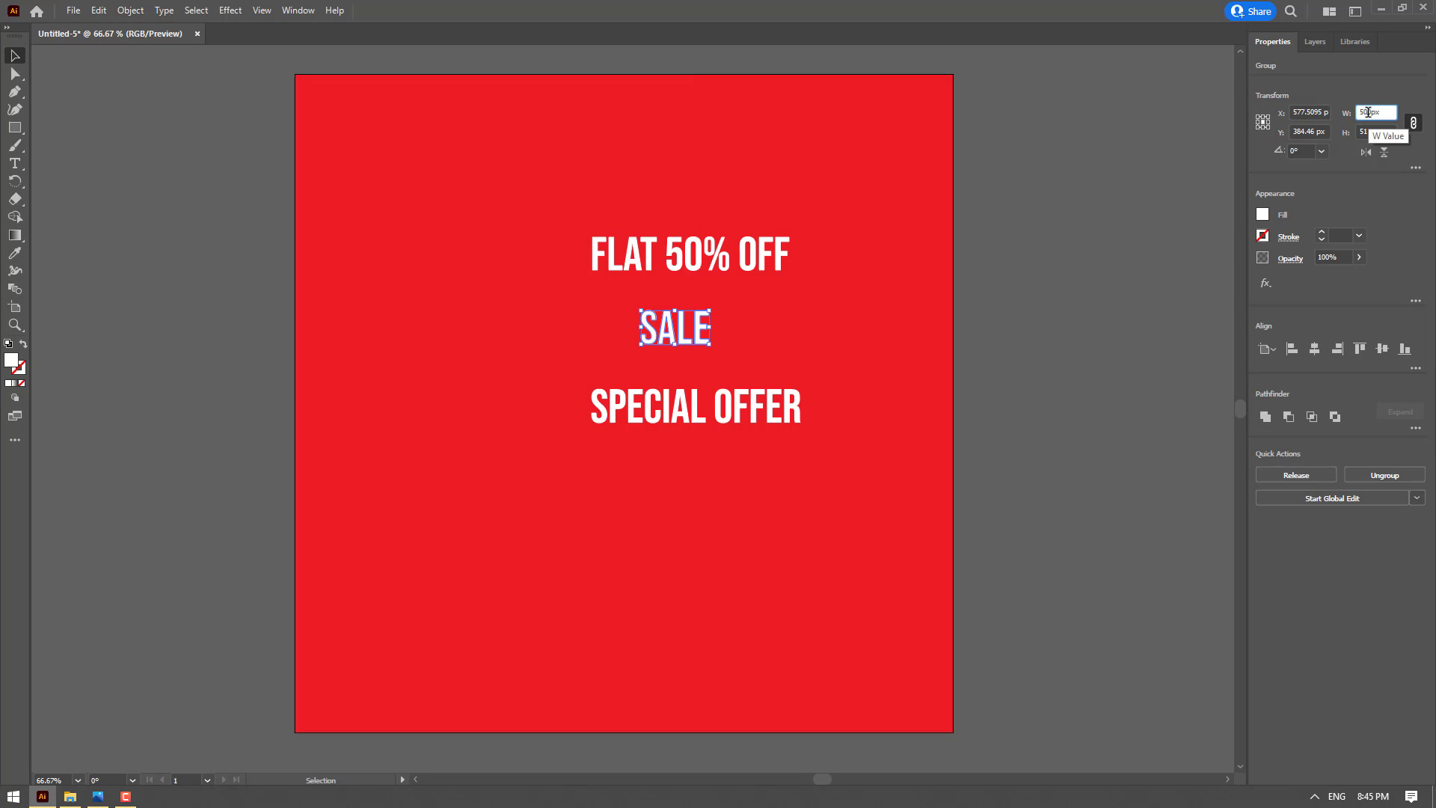
pyautogui.press('Return')
pyautogui.moveTo(833, 374); pyautogui.dragTo(713, 376)
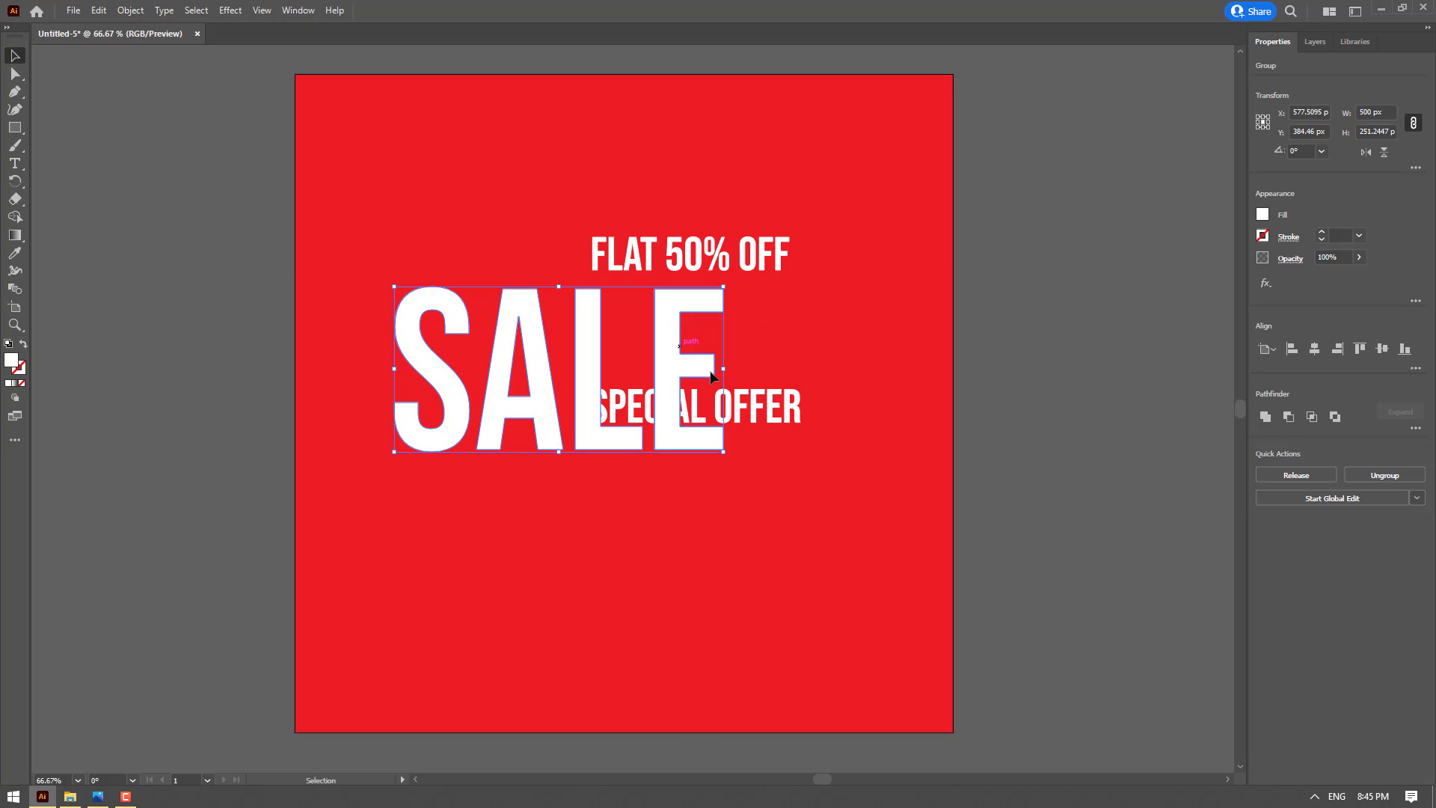
# Move SPECIAL OFFER down below the SALE lettering and center SALE horizontally and vertically on the artboard
pyautogui.moveTo(795, 407); pyautogui.dragTo(796, 514)
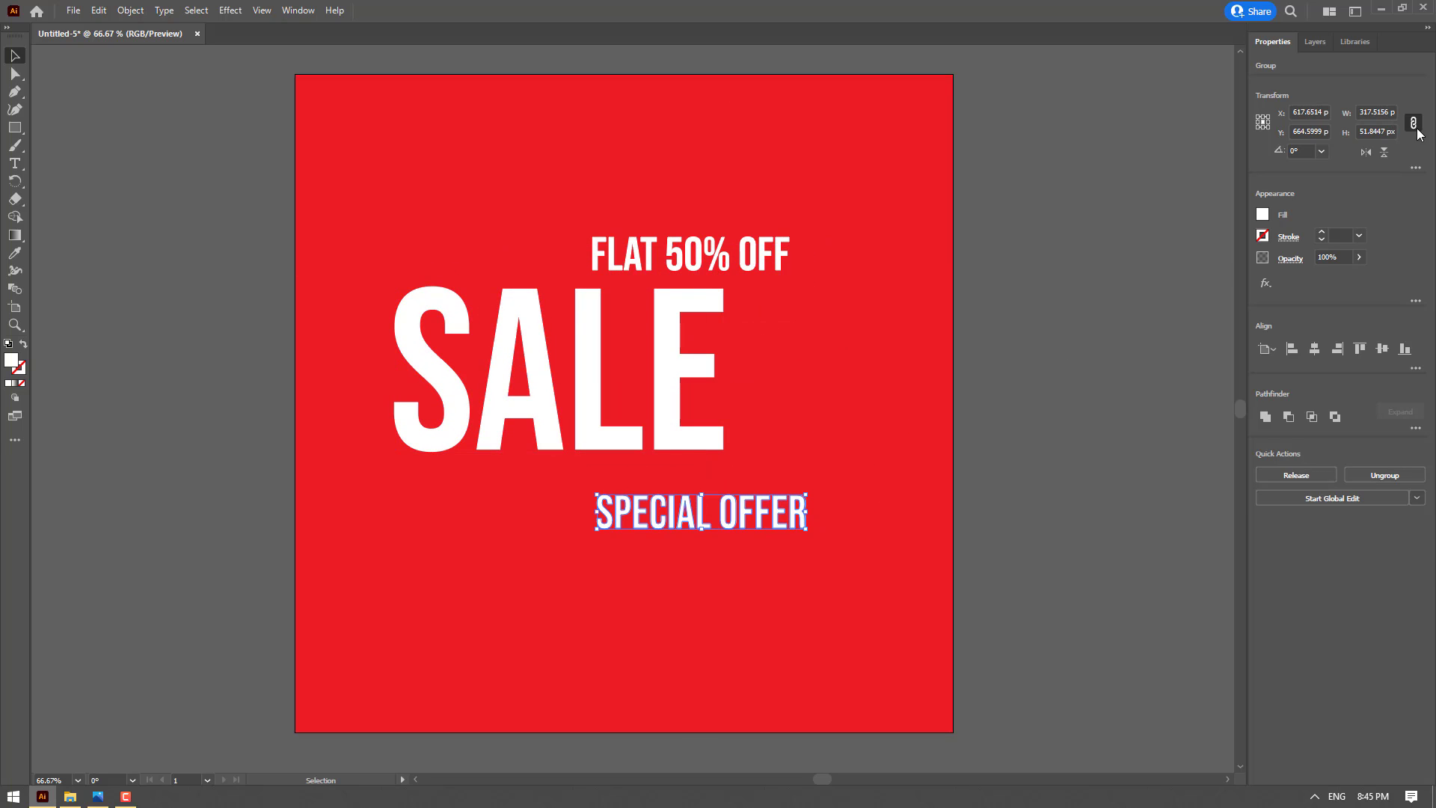
pyautogui.click(664, 391)
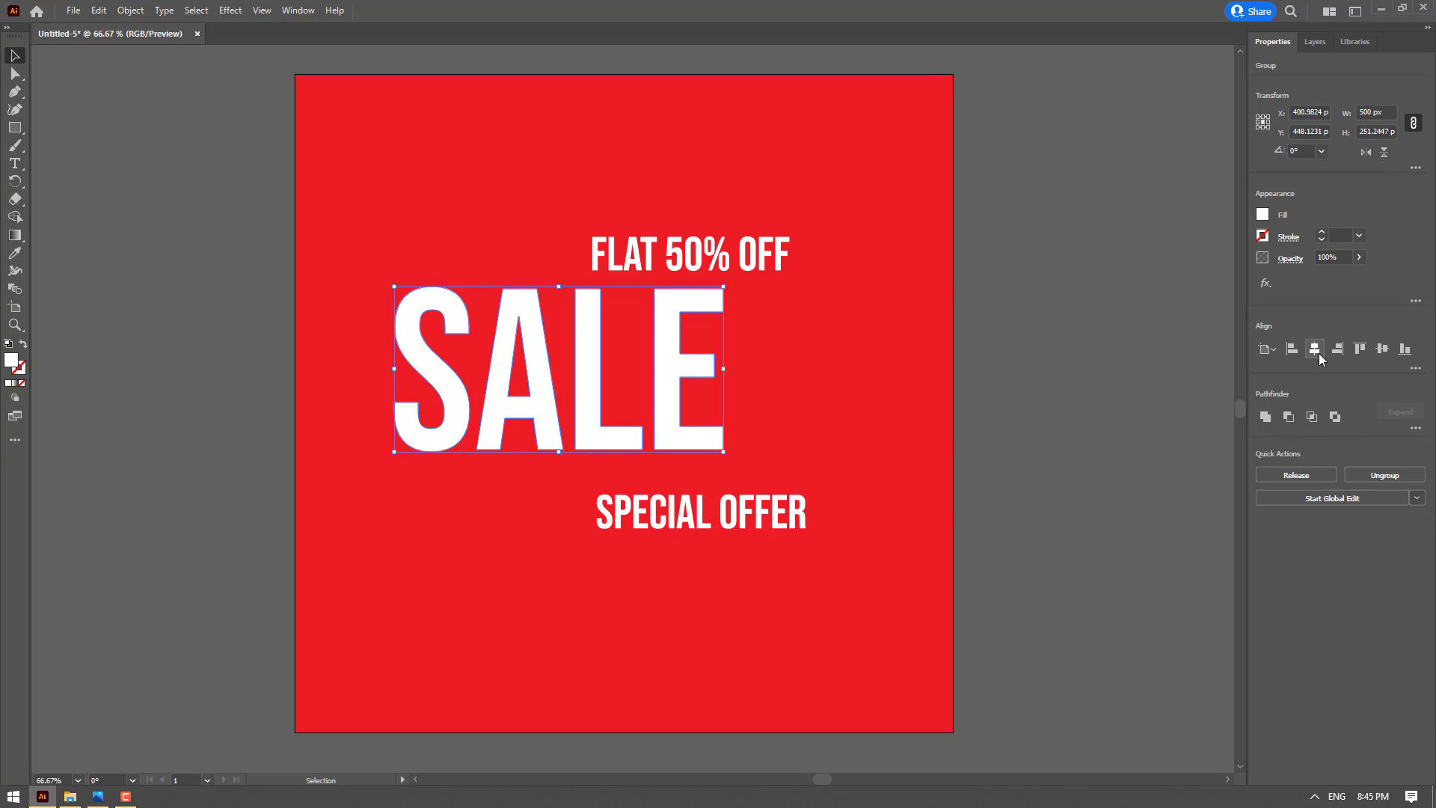
pyautogui.click(1314, 349)
pyautogui.click(1383, 348)
pyautogui.click(961, 334)
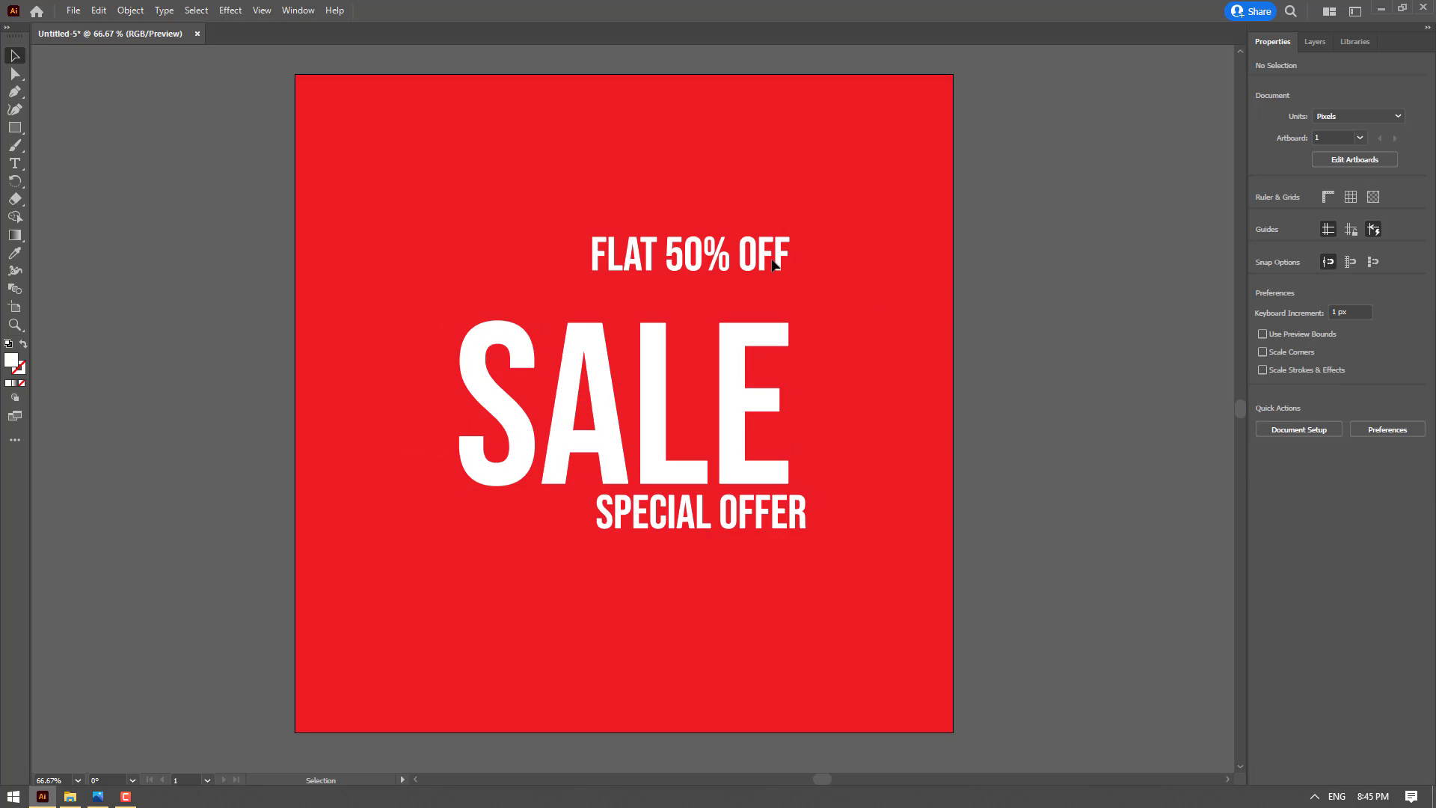
# Scale the FLAT 50% OFF lettering proportionally to 500 px wide and move it left above SALE
pyautogui.click(775, 259)
pyautogui.click(1375, 112)
pyautogui.write('500')
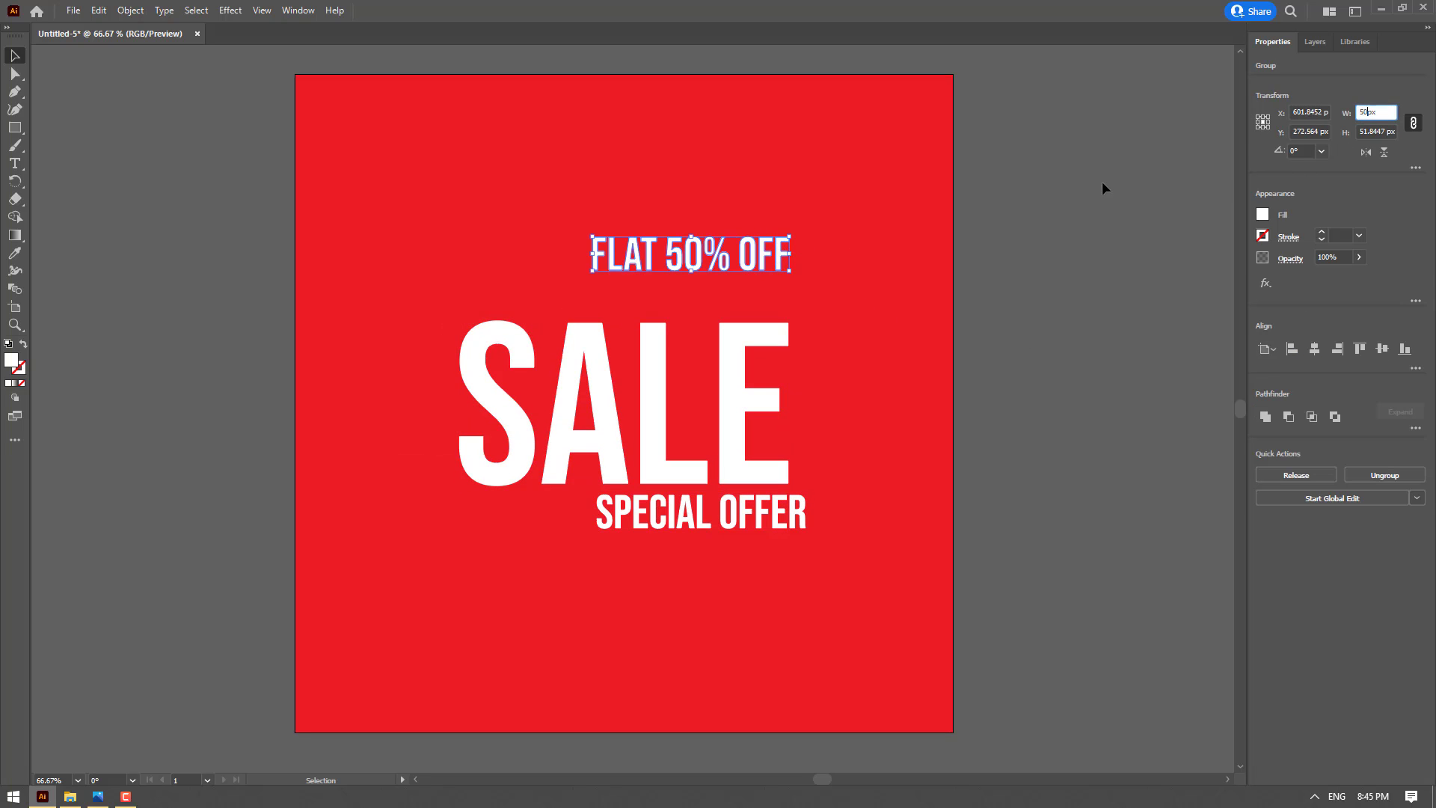
pyautogui.press('Return')
pyautogui.moveTo(758, 273); pyautogui.dragTo(683, 273)
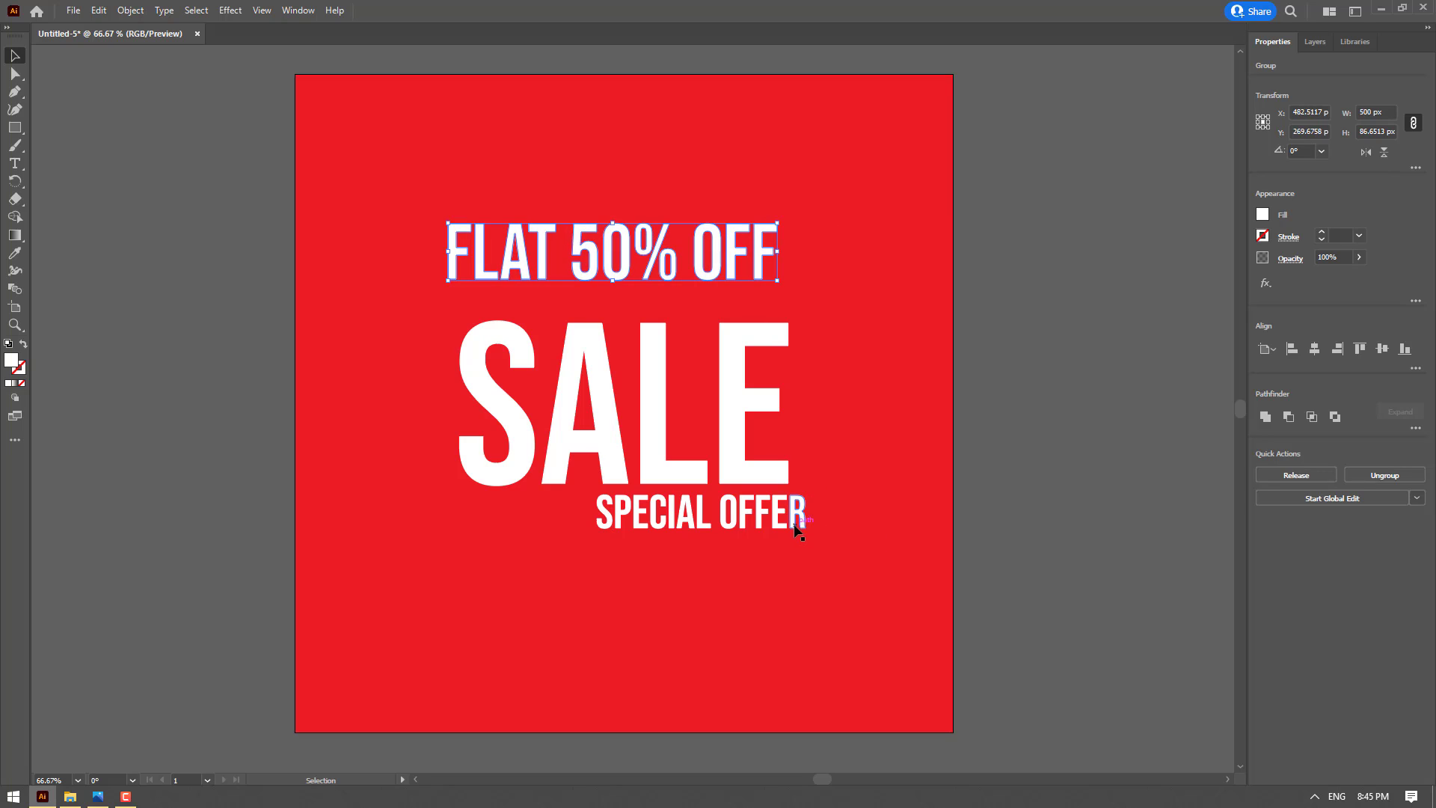
# Move SPECIAL OFFER down and left beneath SALE and scale it proportionally to 500 px wide
pyautogui.moveTo(795, 529); pyautogui.dragTo(748, 561)
pyautogui.click(1366, 111)
pyautogui.write('500')
pyautogui.press('Return')
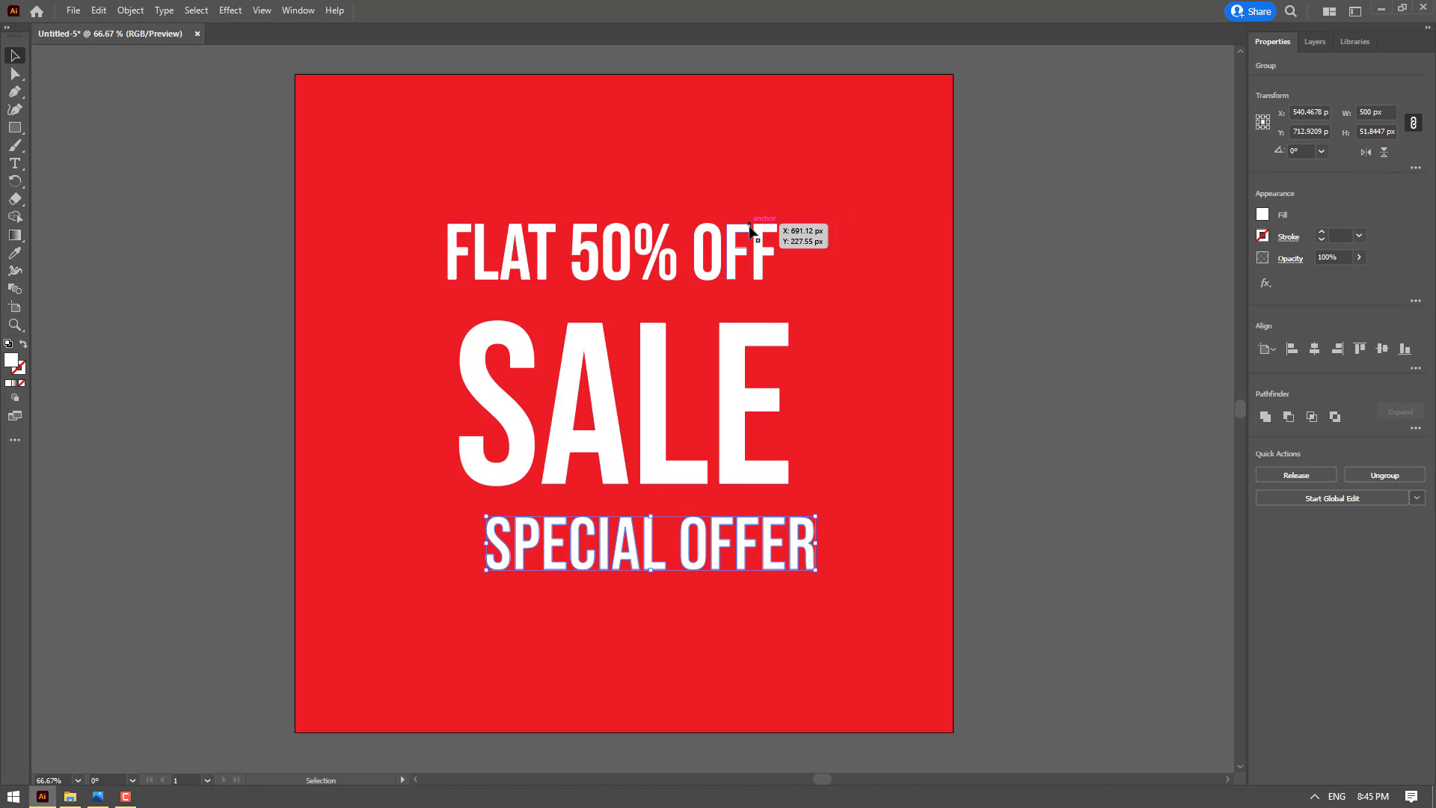
# Center the FLAT 50% OFF and SPECIAL OFFER lettering horizontally on the artboard, one after the other
pyautogui.click(671, 254)
pyautogui.click(1314, 348)
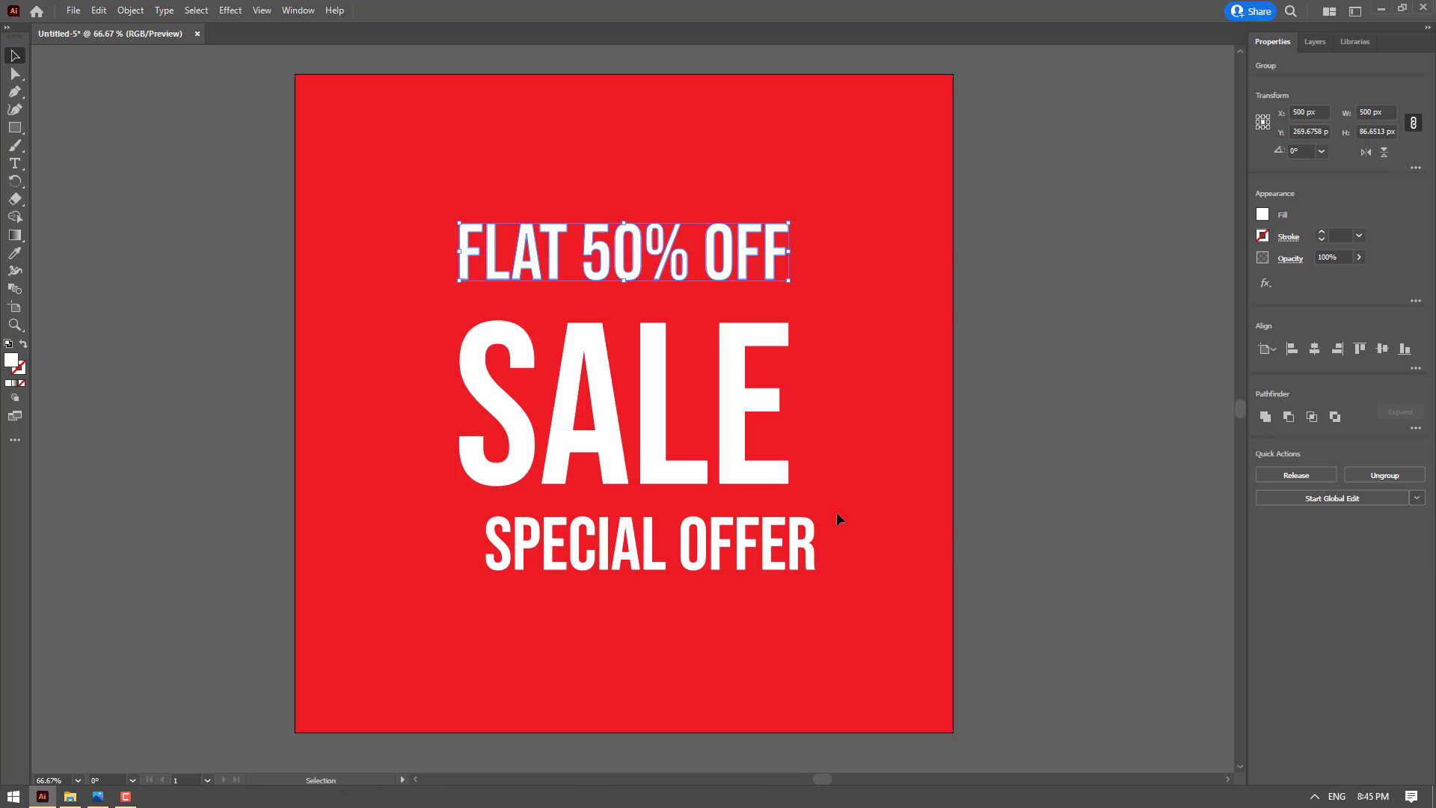
pyautogui.click(745, 551)
pyautogui.click(1318, 350)
pyautogui.click(965, 404)
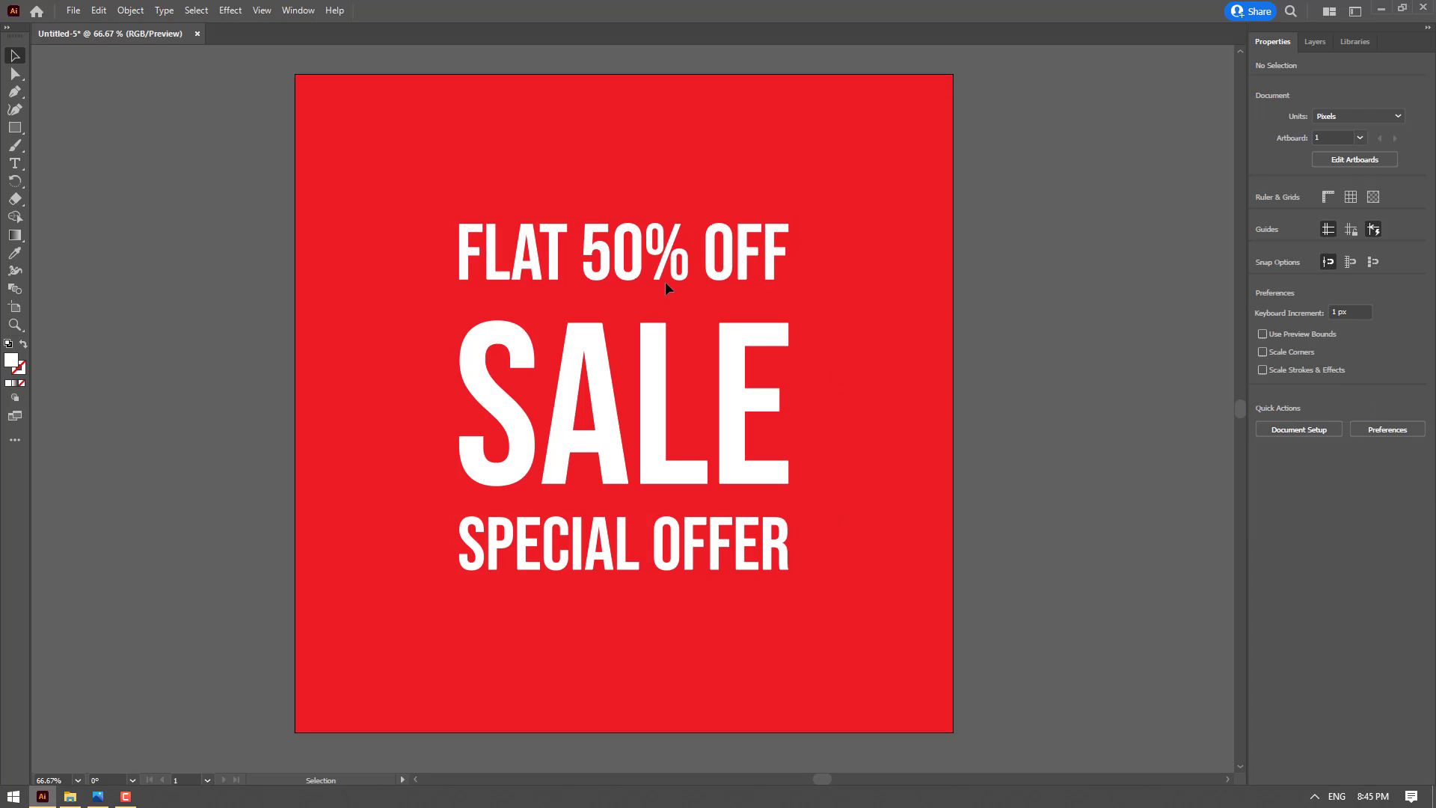
# Move FLAT 50% OFF down and SPECIAL OFFER up until both touch the SALE lettering's edges
pyautogui.moveTo(631, 278); pyautogui.dragTo(627, 314)
pyautogui.moveTo(718, 548); pyautogui.dragTo(718, 526)
pyautogui.click(783, 609)
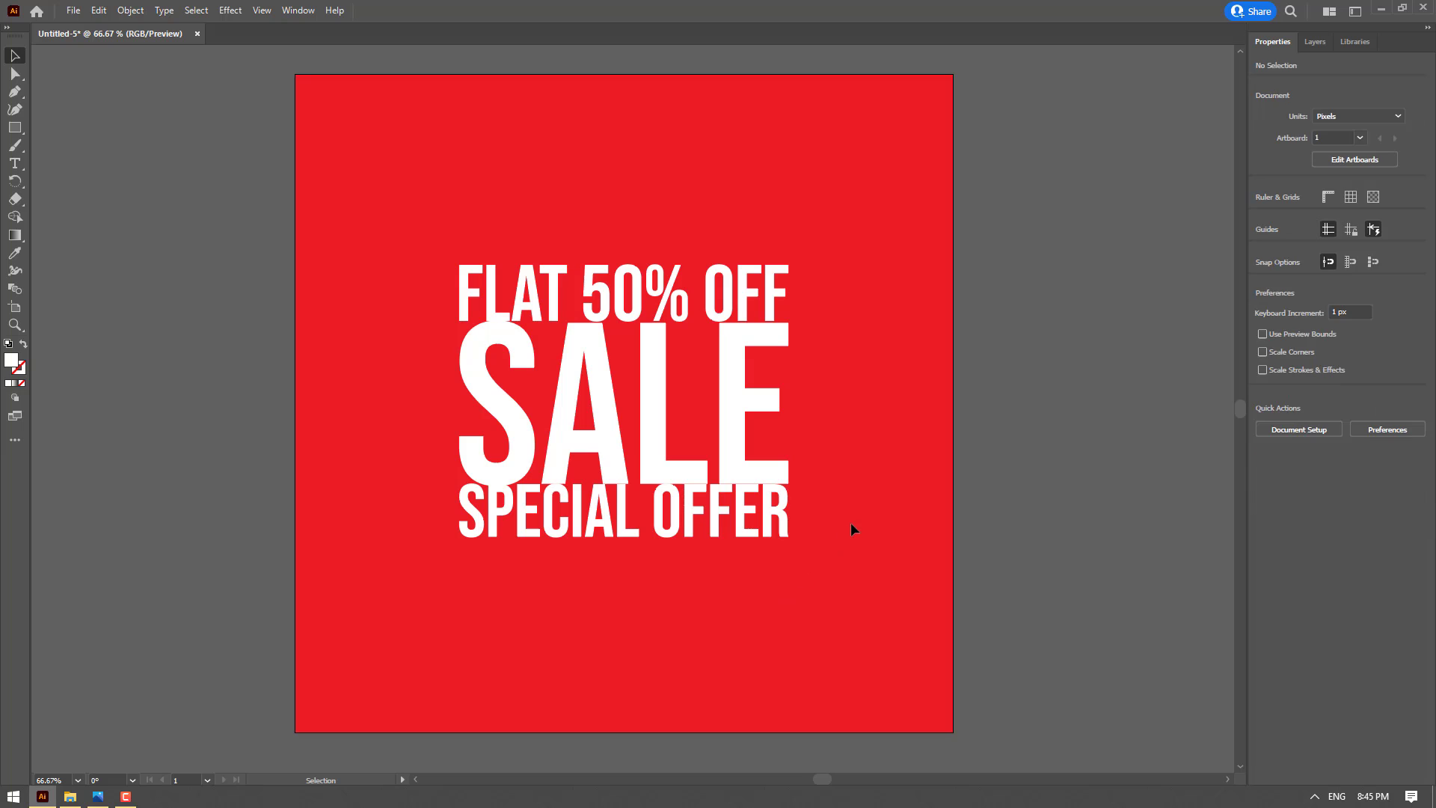
# Nudge the SPECIAL OFFER lettering down 40 px to open a gap beneath SALE
pyautogui.click(686, 523)
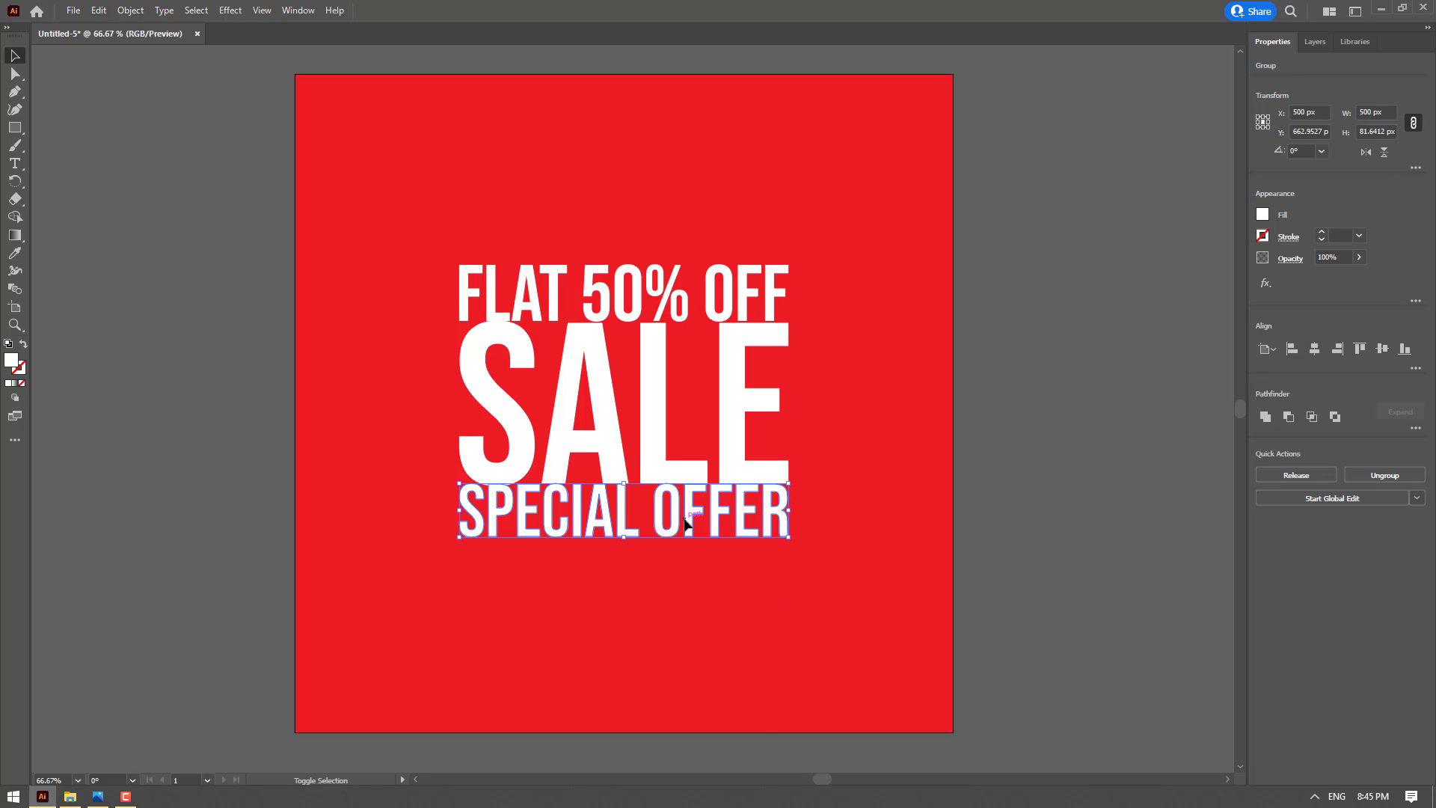
pyautogui.hotkey('shift', 'Down')
pyautogui.hotkey('shift', 'Down')
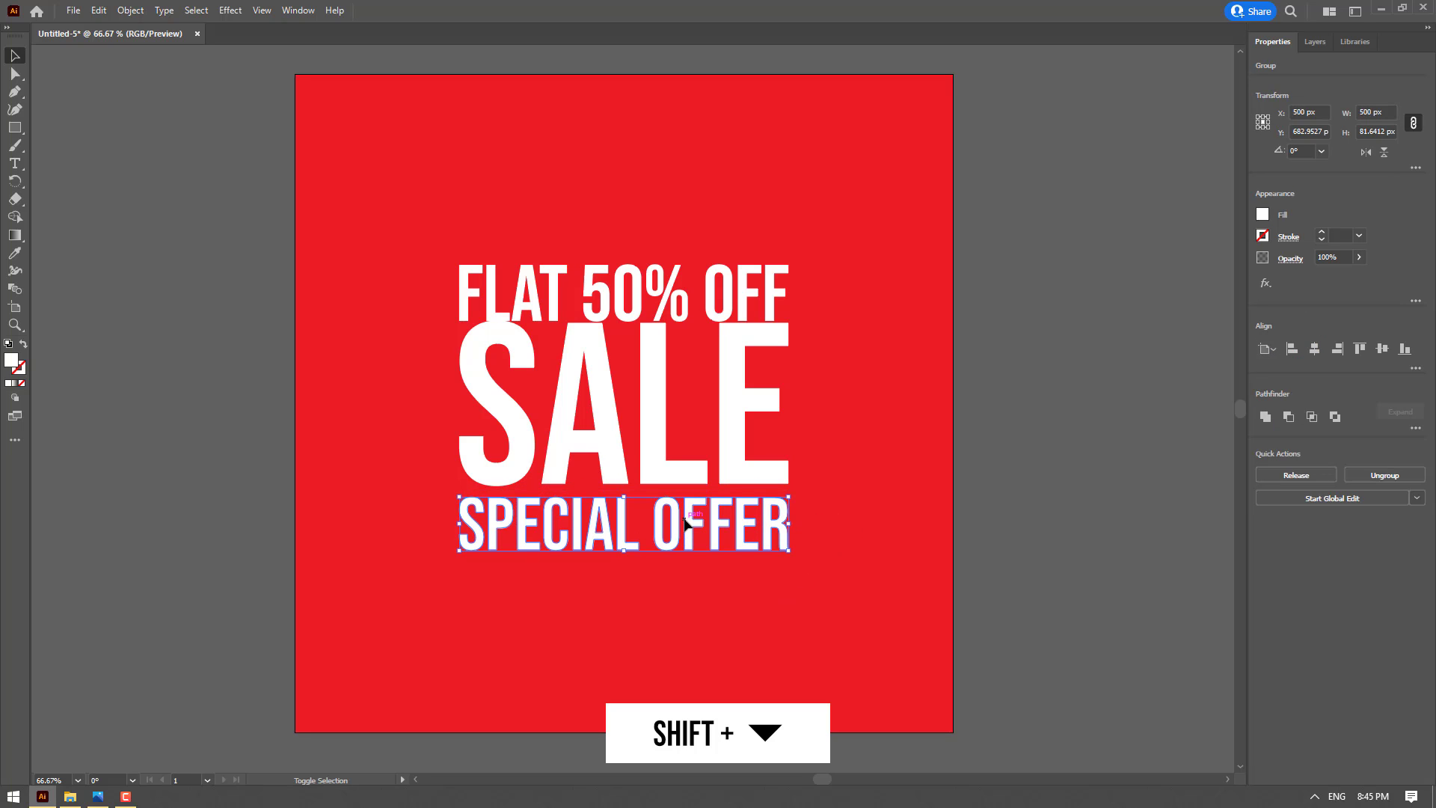
pyautogui.hotkey('shift', 'Down')
pyautogui.hotkey('shift', 'Down')
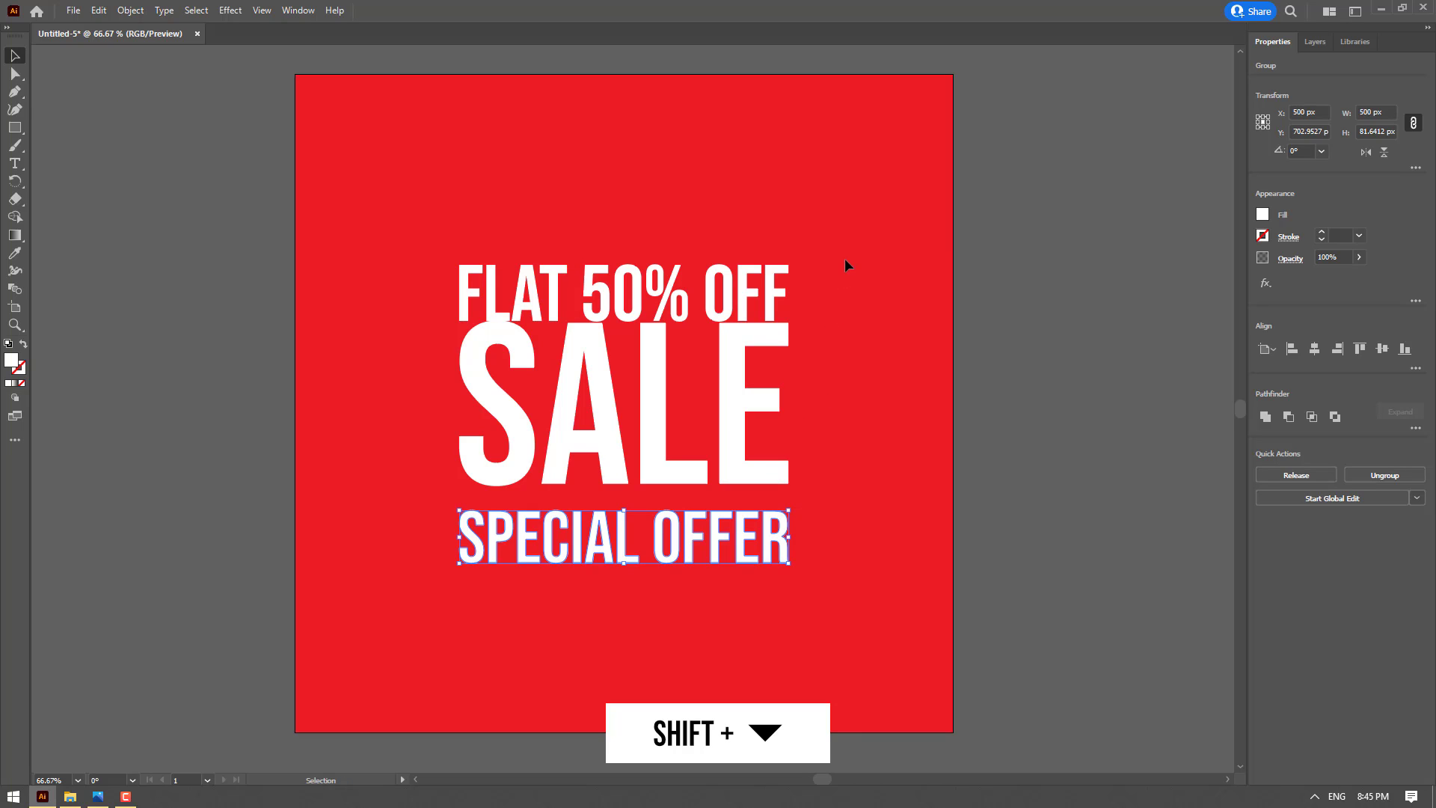
# Nudge the FLAT 50% OFF lettering up 40 px to open a matching gap above SALE, and deselect it
pyautogui.click(591, 292)
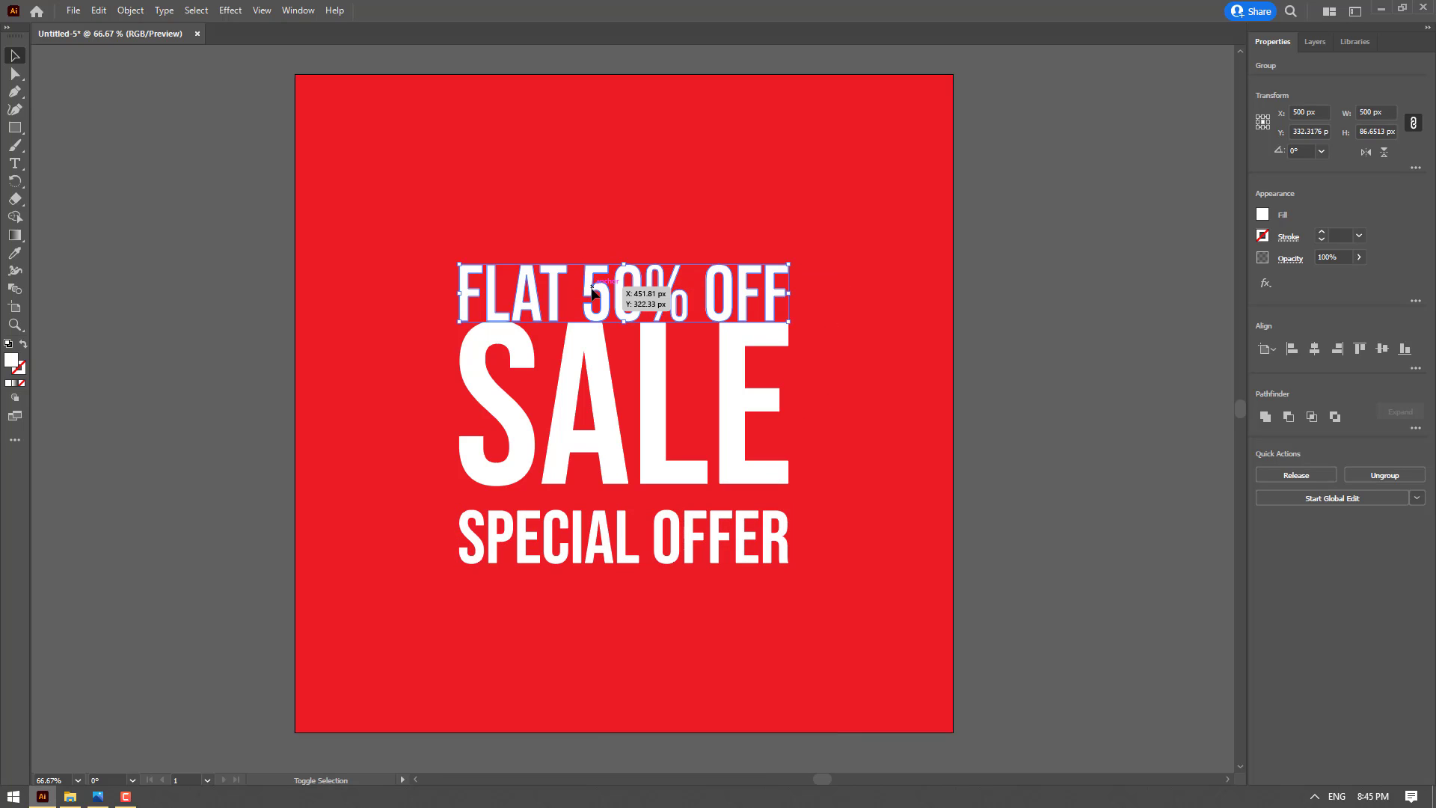
pyautogui.hotkey('shift', 'Up')
pyautogui.hotkey('shift', 'Up')
pyautogui.hotkey('shift', 'Up')
pyautogui.hotkey('shift', 'Up')
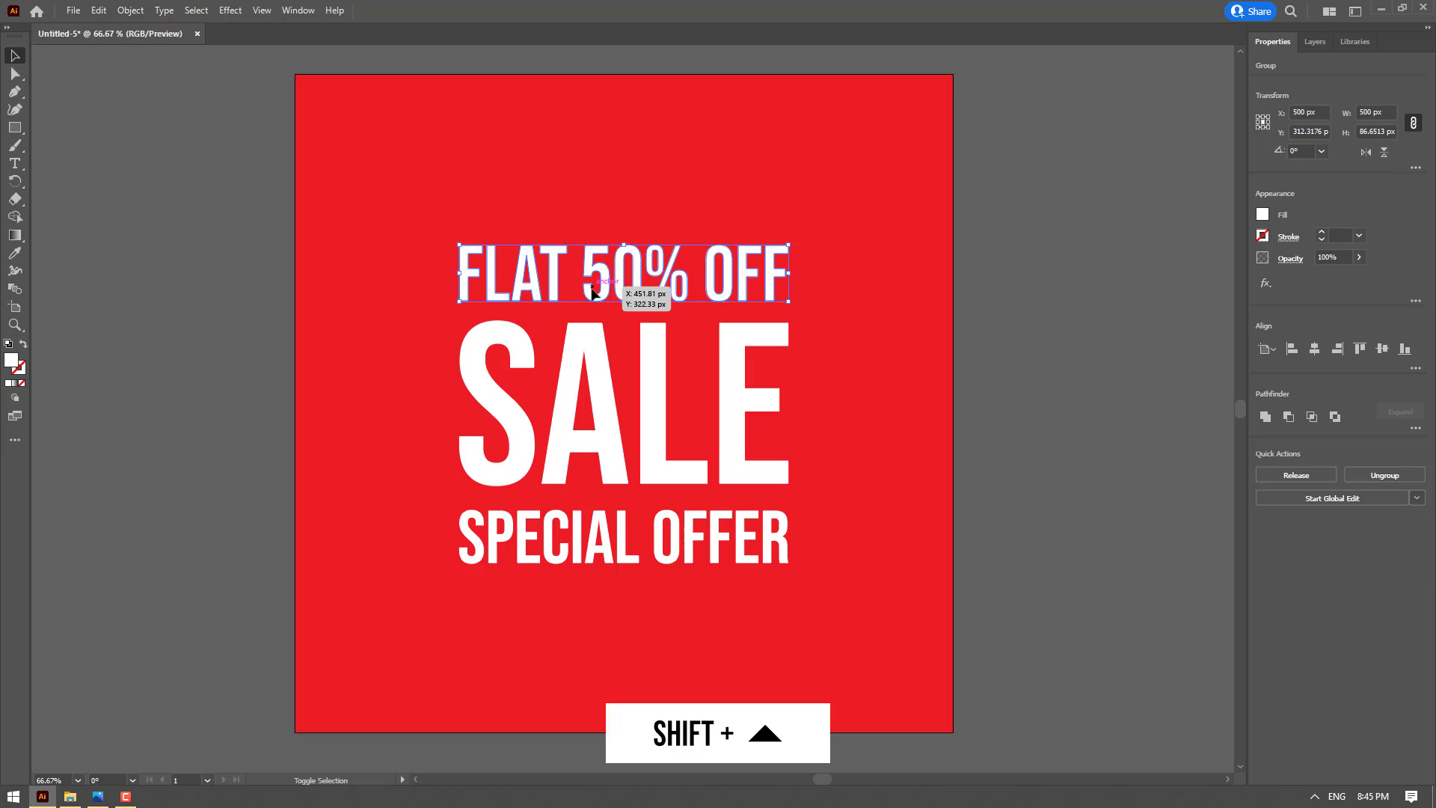
pyautogui.click(829, 245)
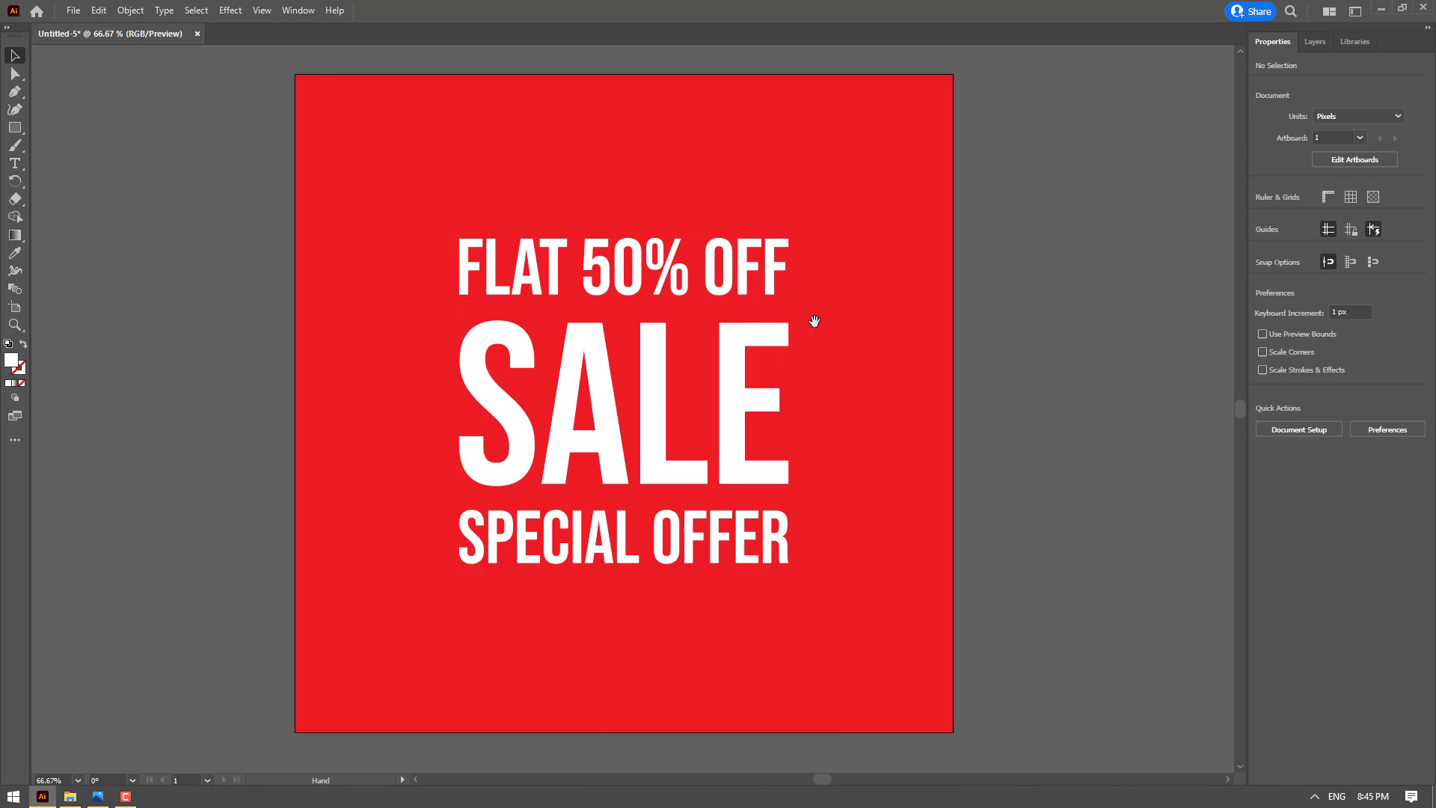
# Remove the fill from the SALE lettering and give it a white 4 pt stroke
pyautogui.moveTo(814, 321); pyautogui.dragTo(849, 322)
pyautogui.click(782, 347)
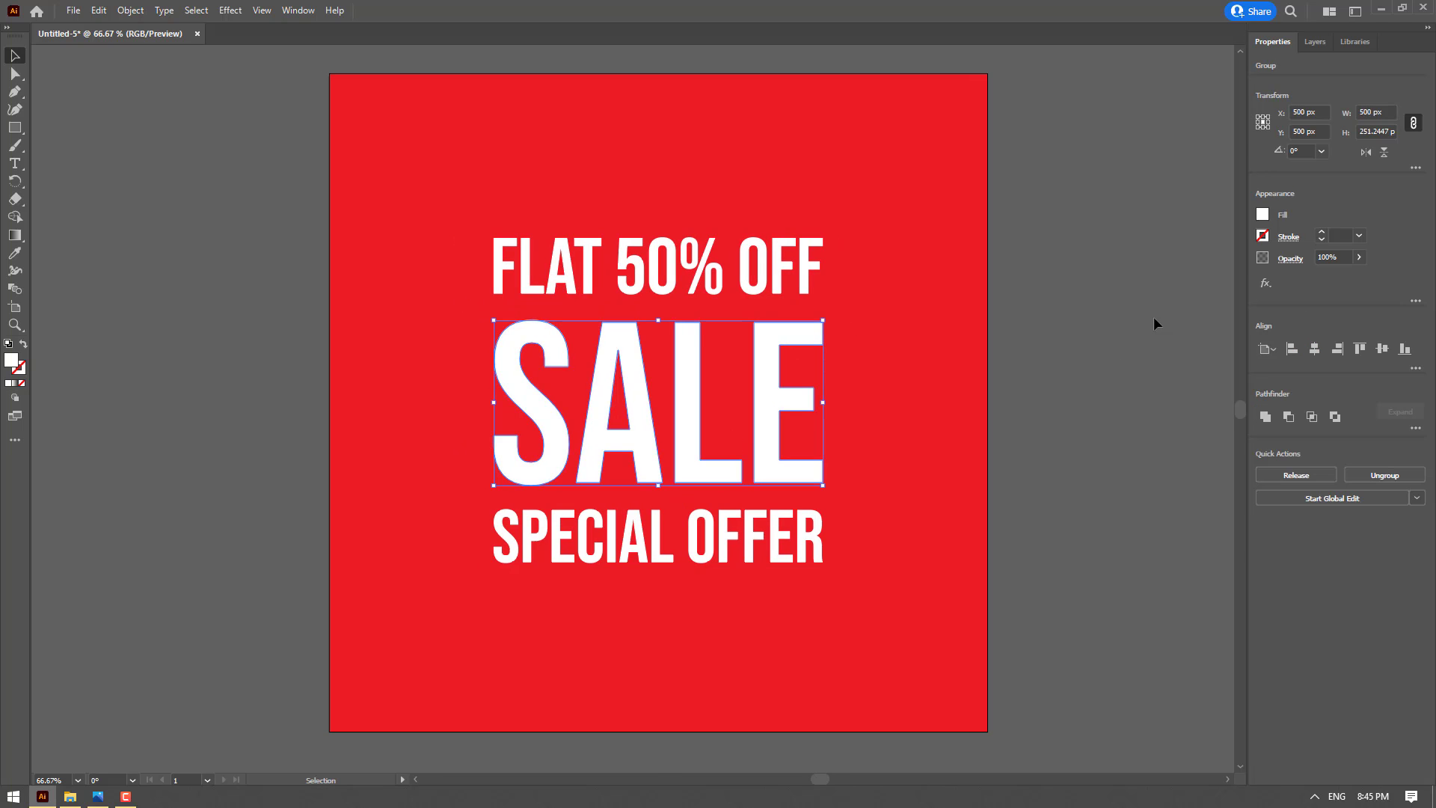
pyautogui.click(1264, 215)
pyautogui.click(1099, 268)
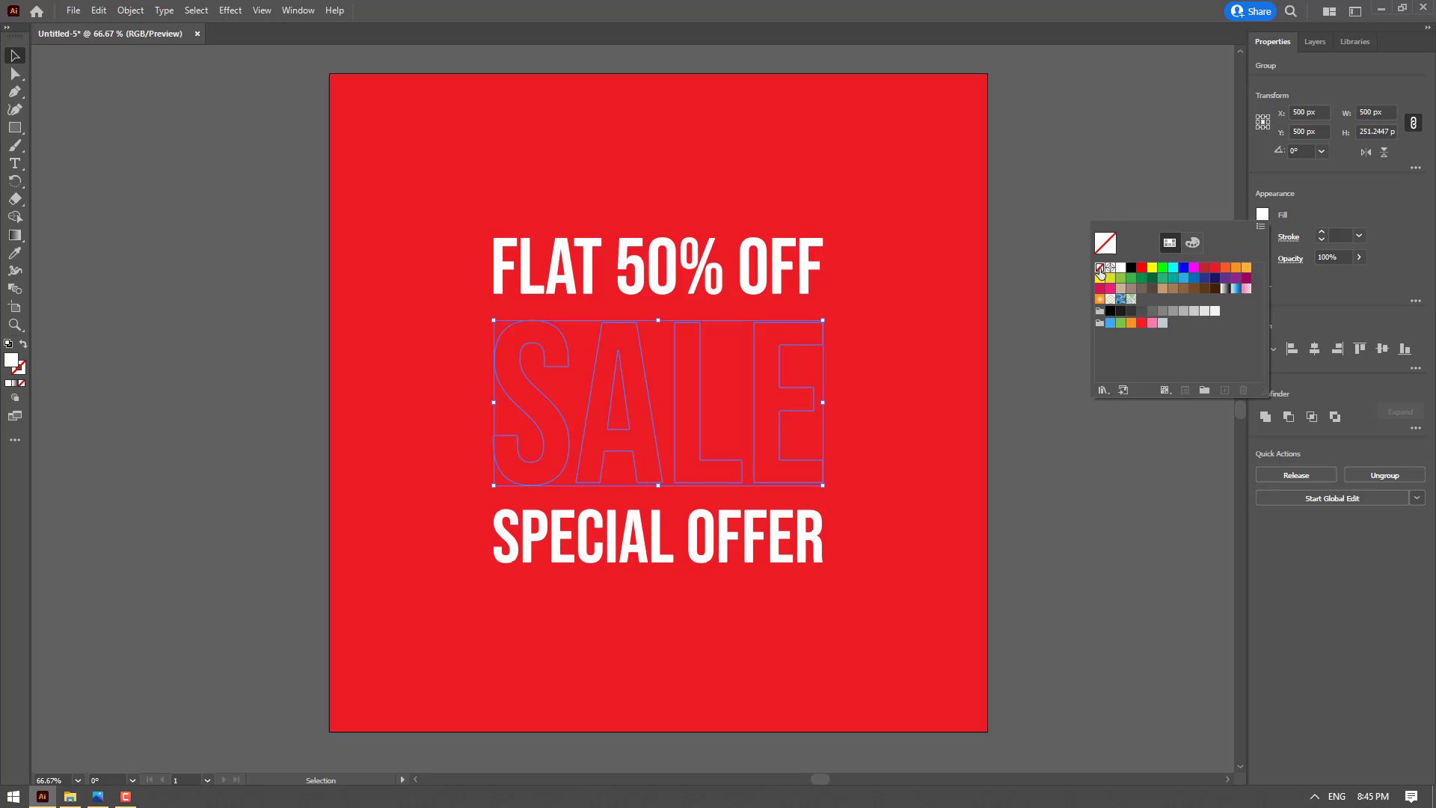
pyautogui.click(1322, 231)
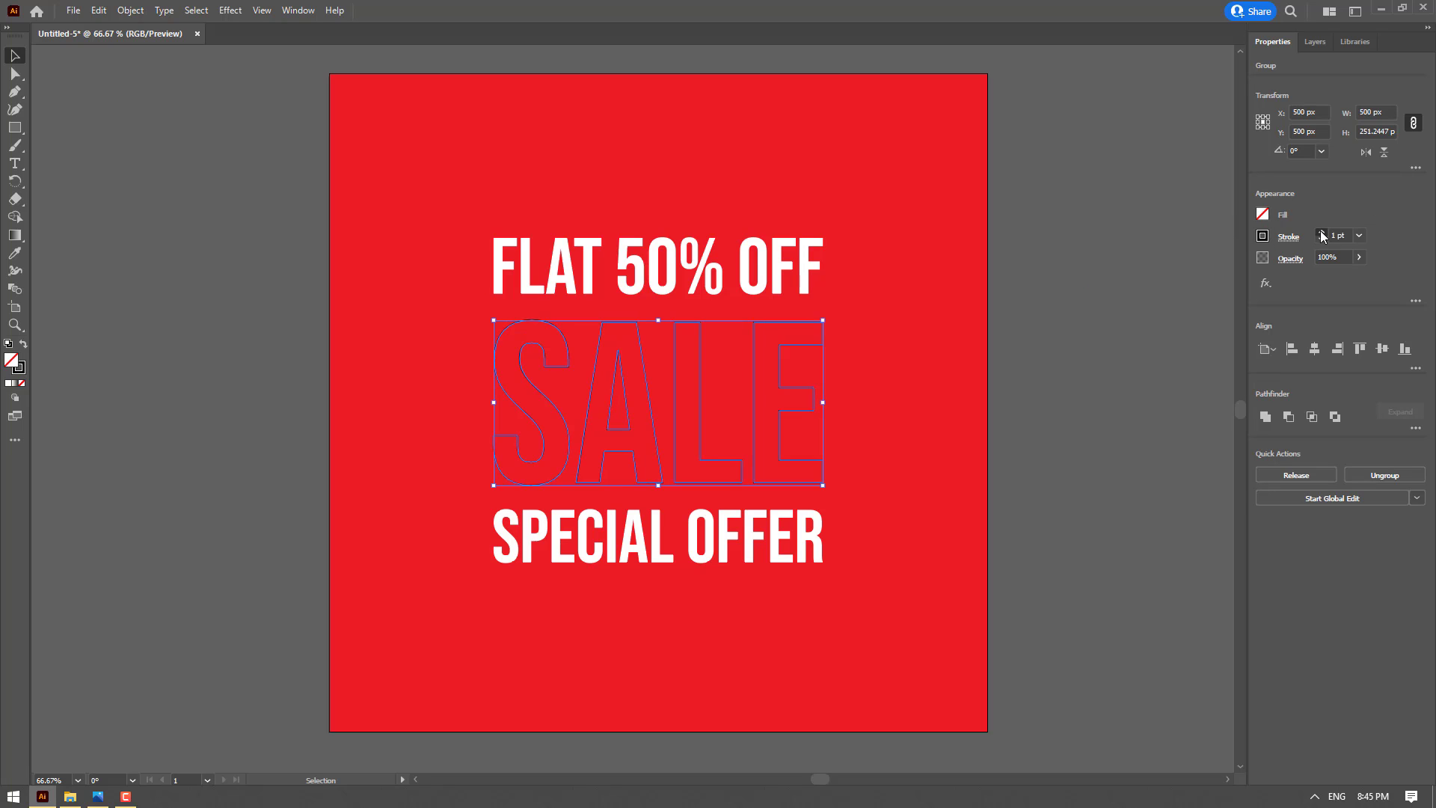
pyautogui.click(1321, 231)
pyautogui.click(1321, 232)
pyautogui.click(1321, 232)
pyautogui.click(1263, 237)
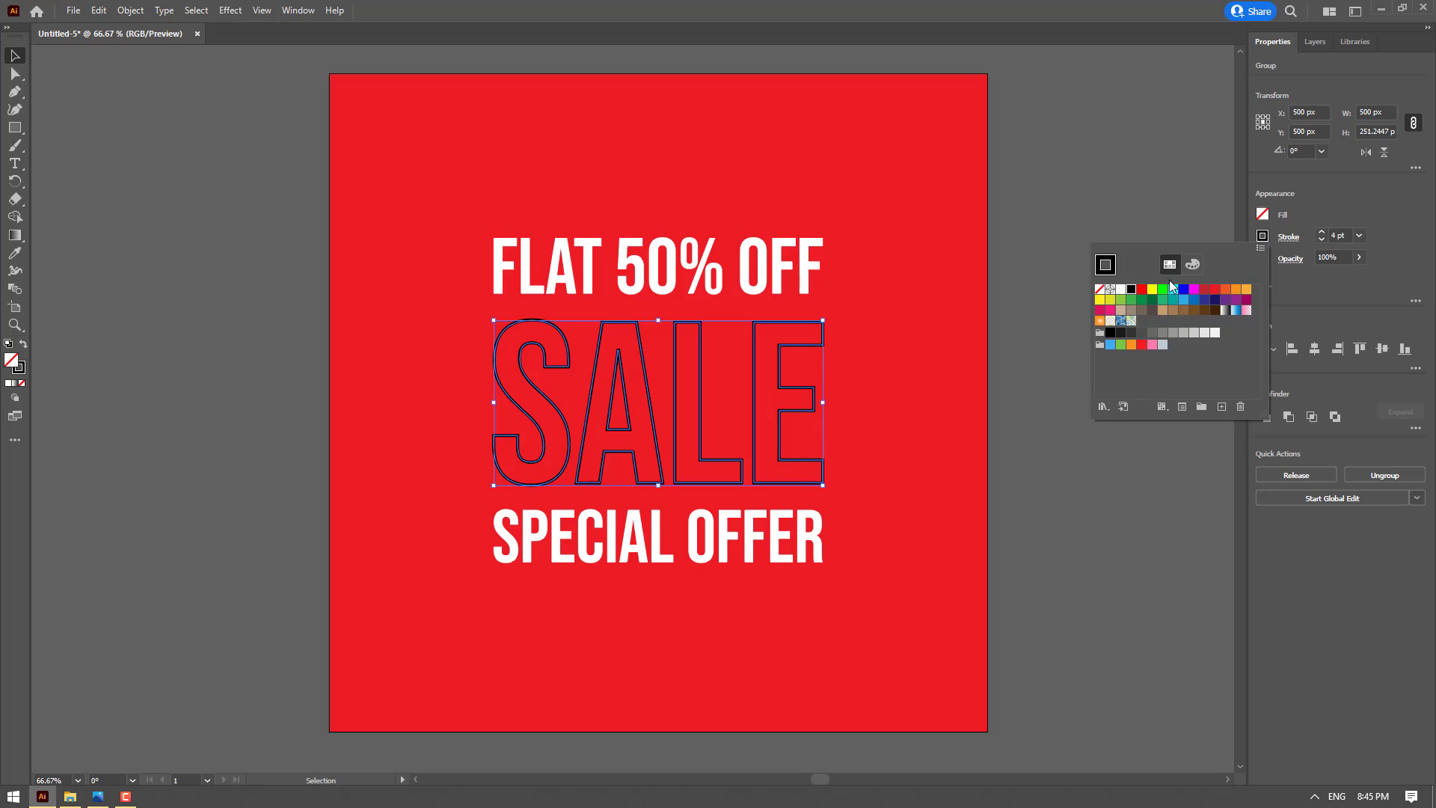
pyautogui.click(1119, 290)
# Set the SALE stroke to a round cap and round corner joins, and deselect the lettering
pyautogui.click(1288, 237)
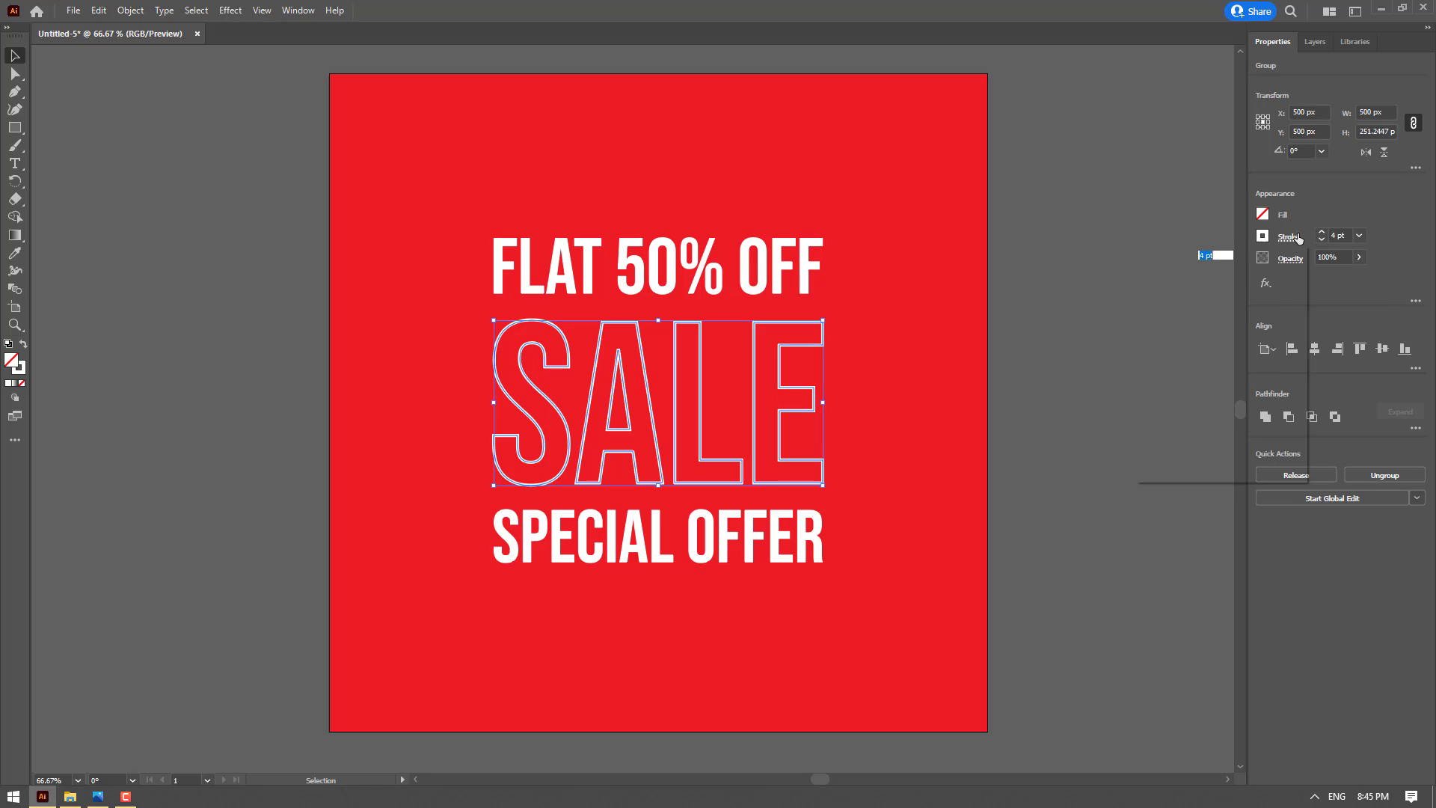
pyautogui.click(1209, 276)
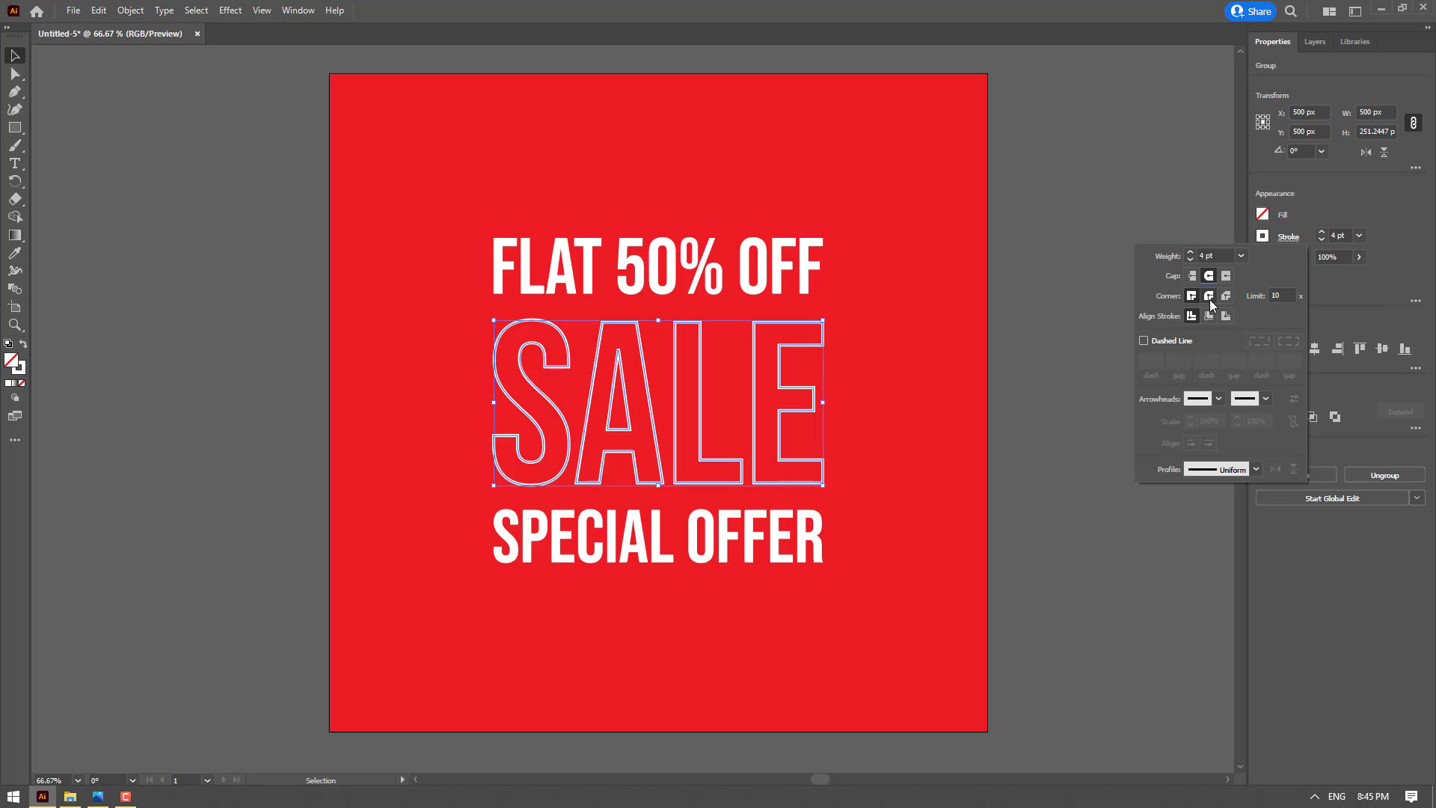
pyautogui.click(1210, 297)
pyautogui.click(882, 366)
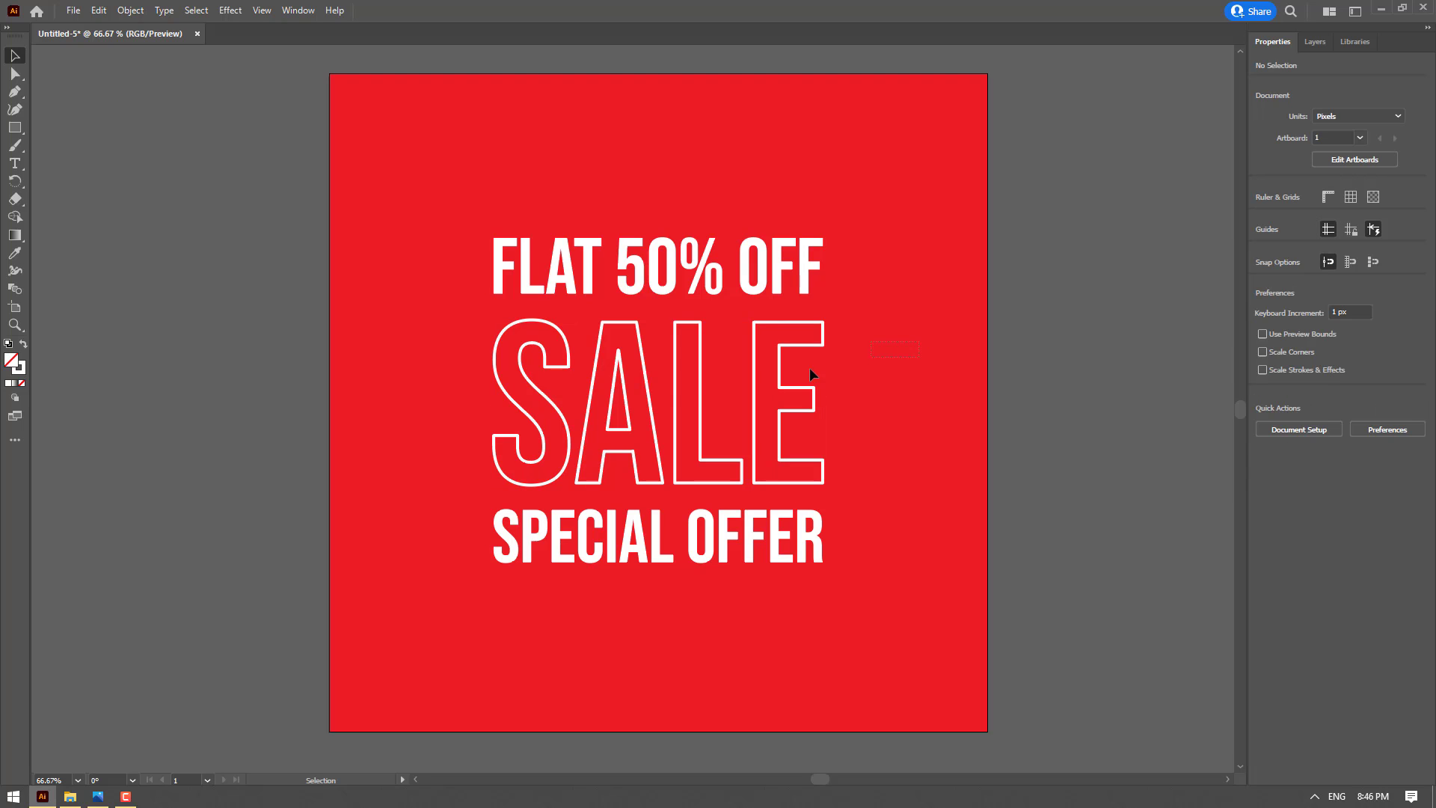
# Draw a rectangle about 151 x 118 px just left of the FLAT 50% OFF lettering
pyautogui.moveTo(470, 294); pyautogui.dragTo(459, 276)
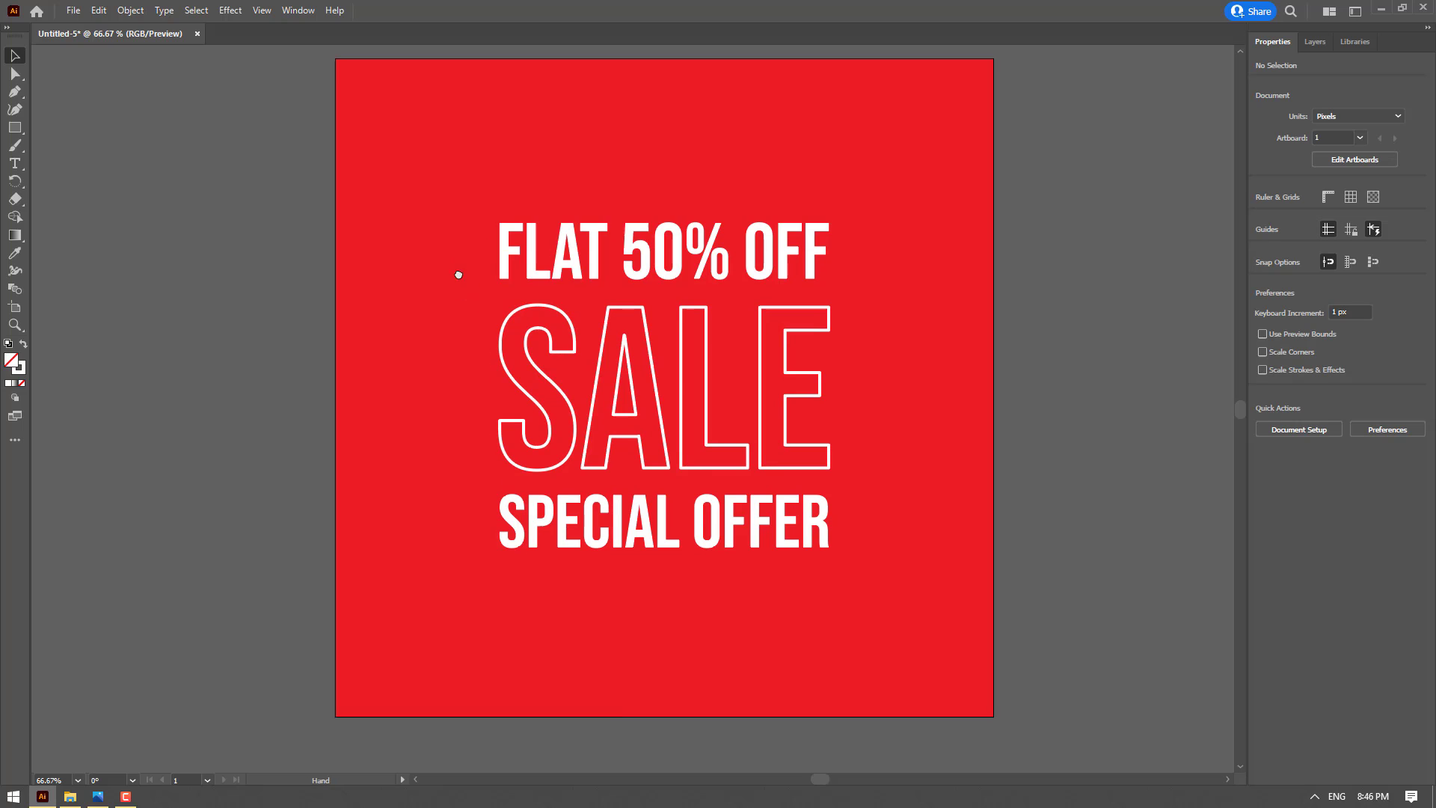
pyautogui.click(15, 127)
pyautogui.moveTo(394, 204); pyautogui.dragTo(493, 283)
pyautogui.press('v')
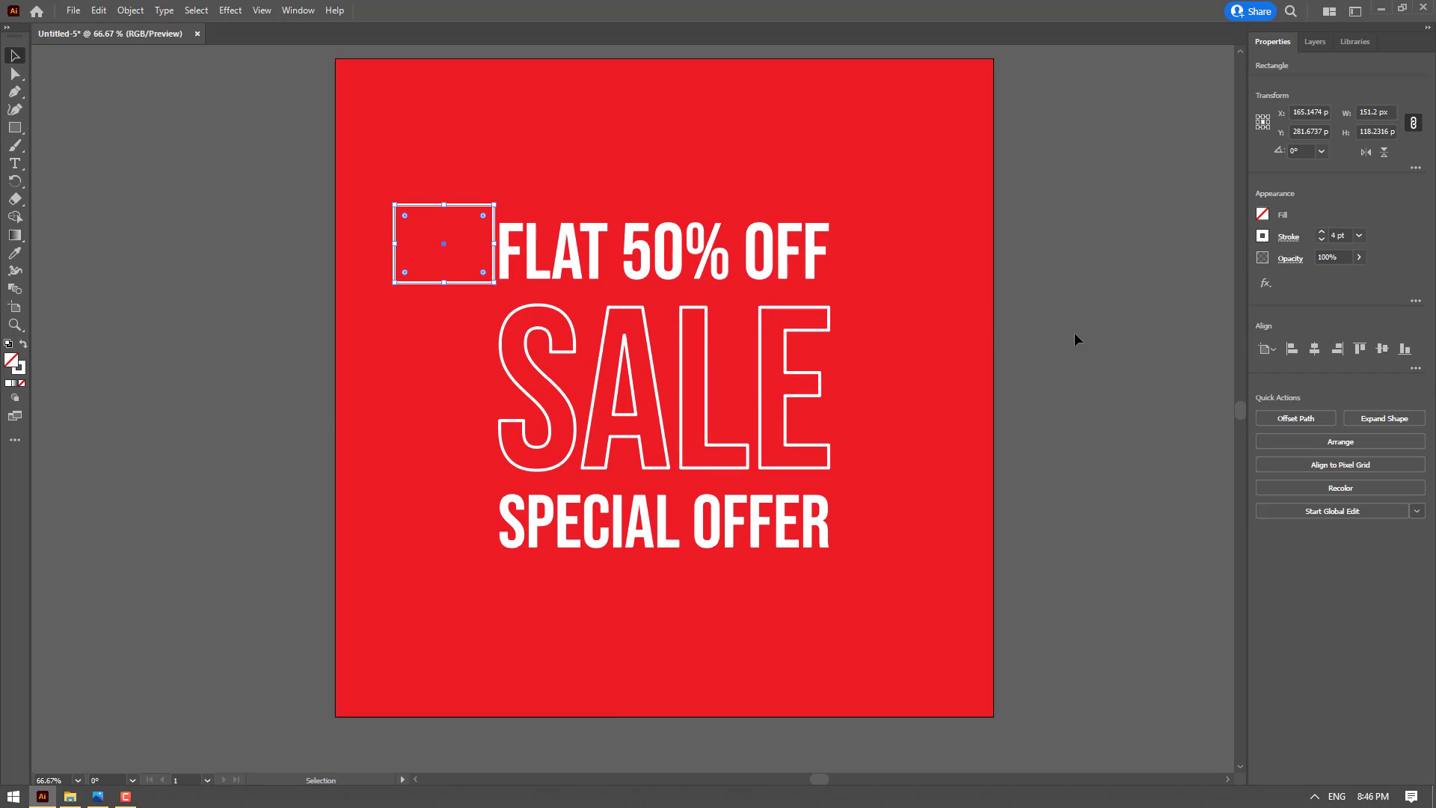
# Fill the rectangle with the near-black gray swatch, remove its stroke, and move it slightly left away from the lettering
pyautogui.click(1263, 214)
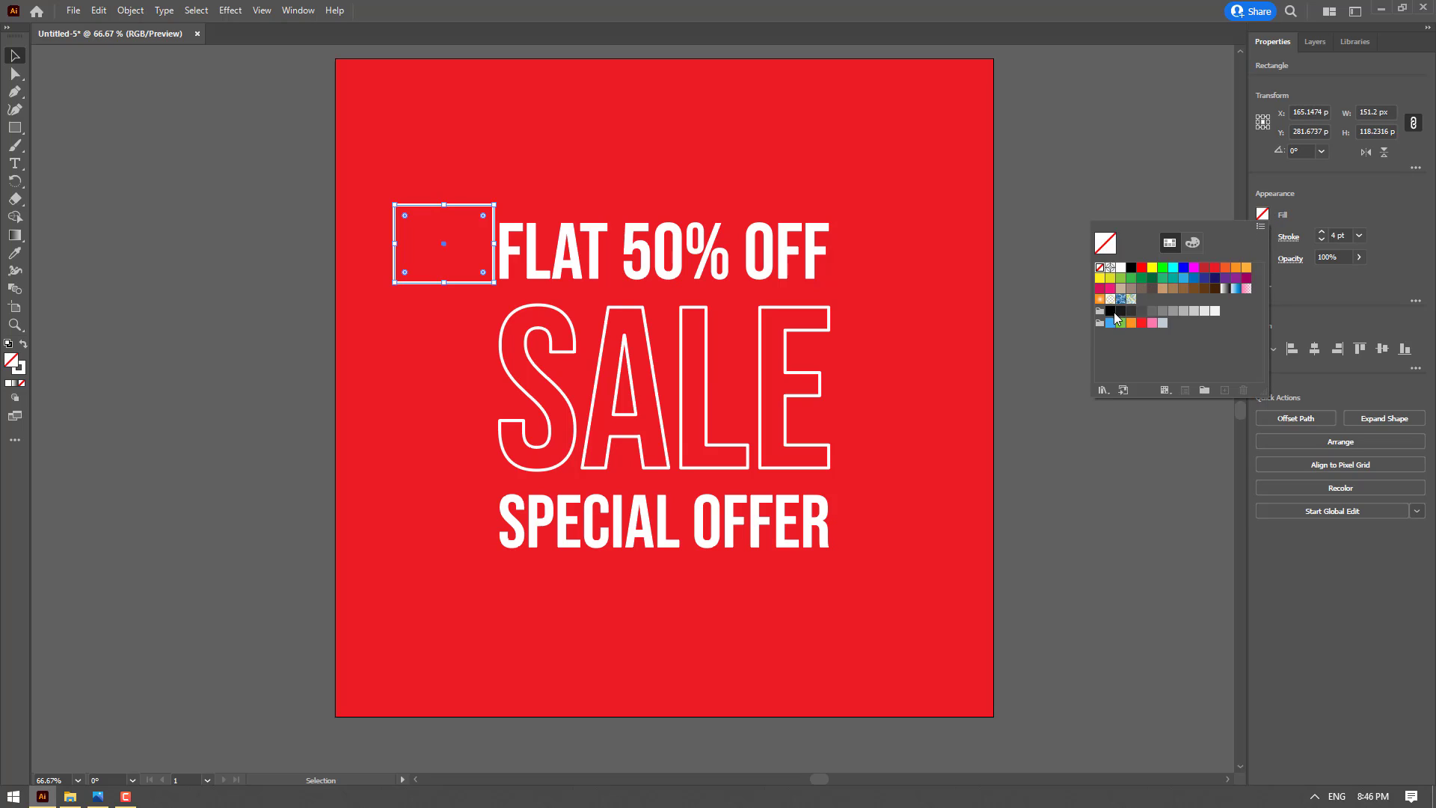
pyautogui.click(1114, 311)
pyautogui.click(1121, 313)
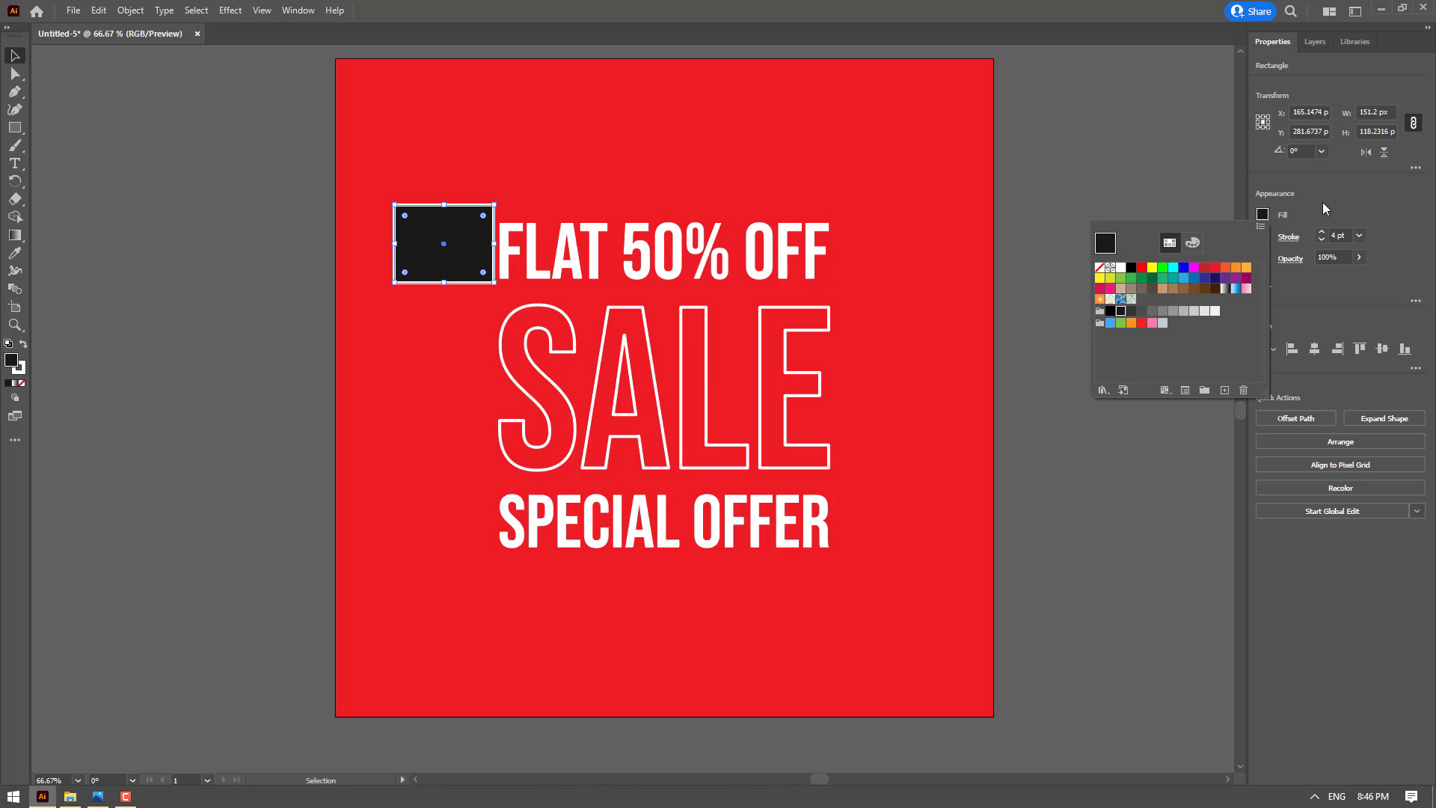
pyautogui.click(1264, 238)
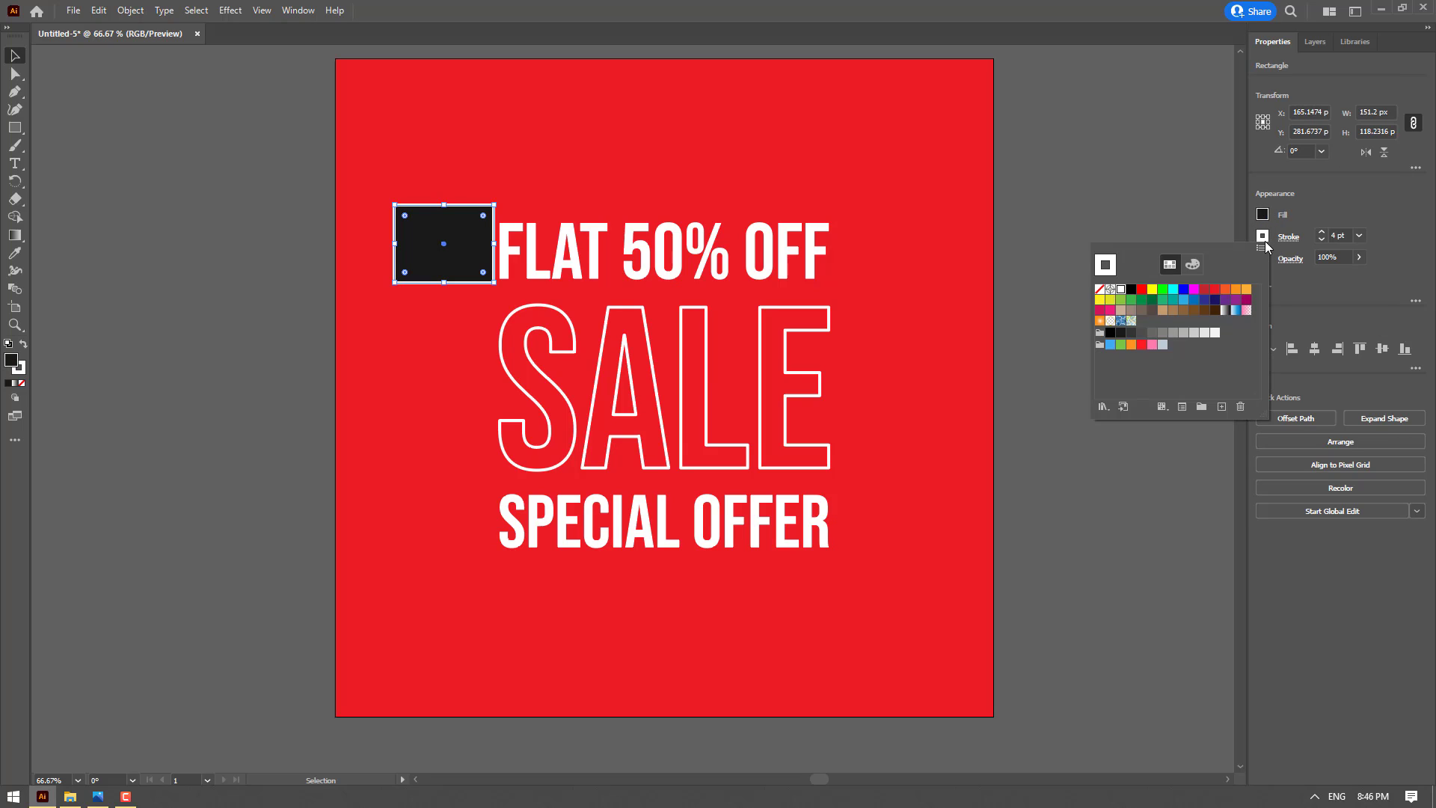
pyautogui.click(1100, 291)
pyautogui.moveTo(452, 234); pyautogui.dragTo(422, 236)
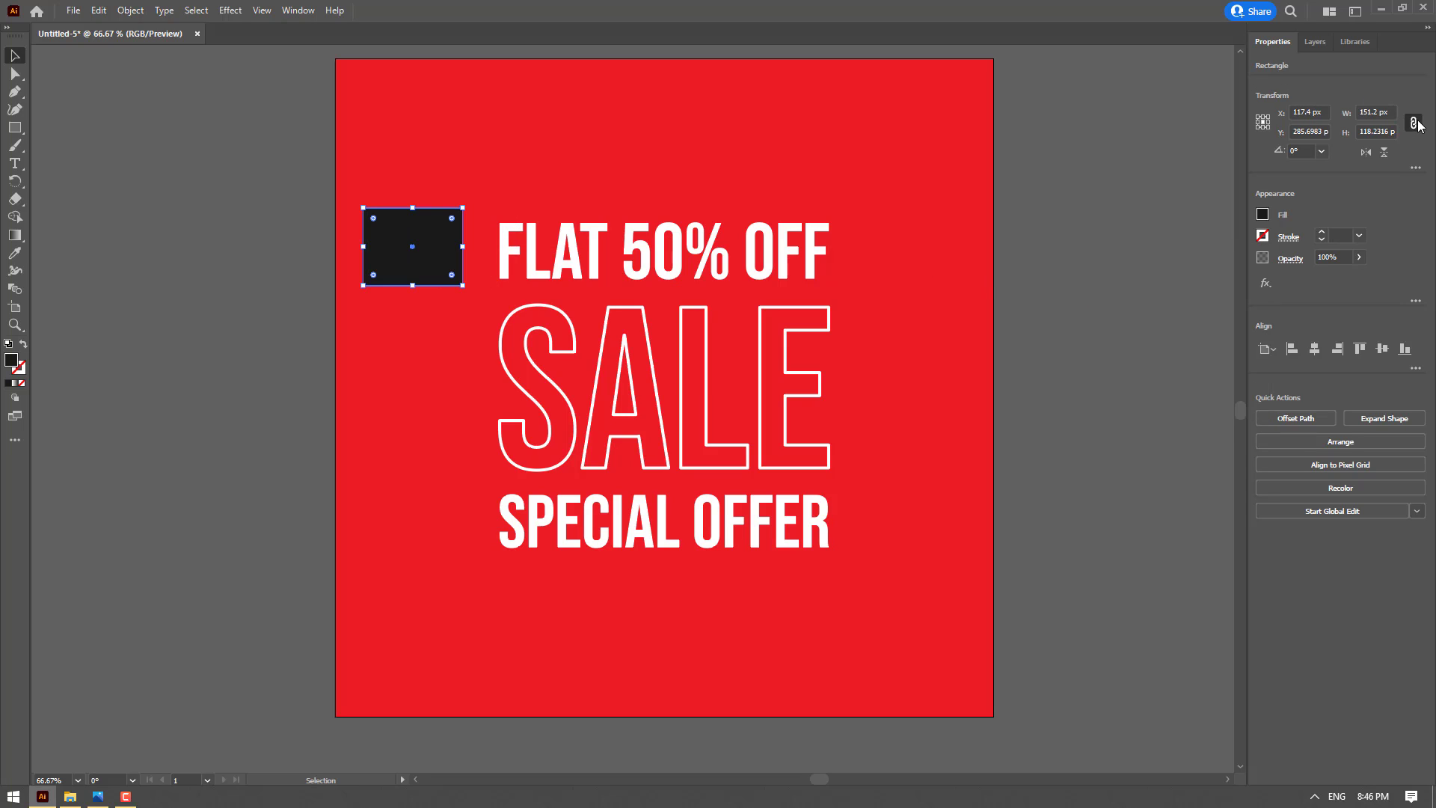
# Resize the dark rectangle to 1000 x 130 px with unlinked proportions and center it horizontally on the artboard over the FLAT 50% OFF lettering
pyautogui.click(1414, 123)
pyautogui.click(1375, 113)
pyautogui.write('1000')
pyautogui.click(1371, 131)
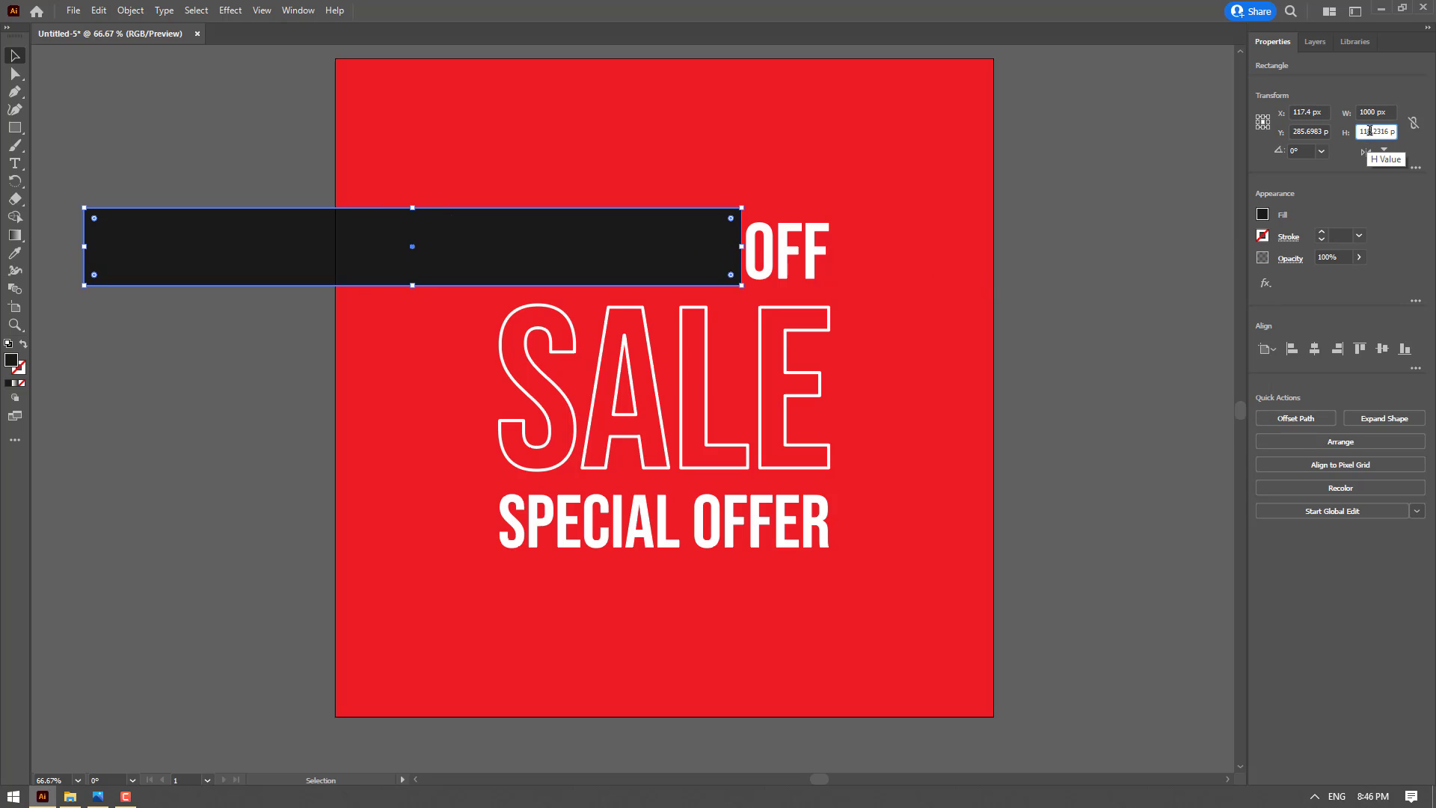
pyautogui.doubleClick(1370, 131)
pyautogui.write('130')
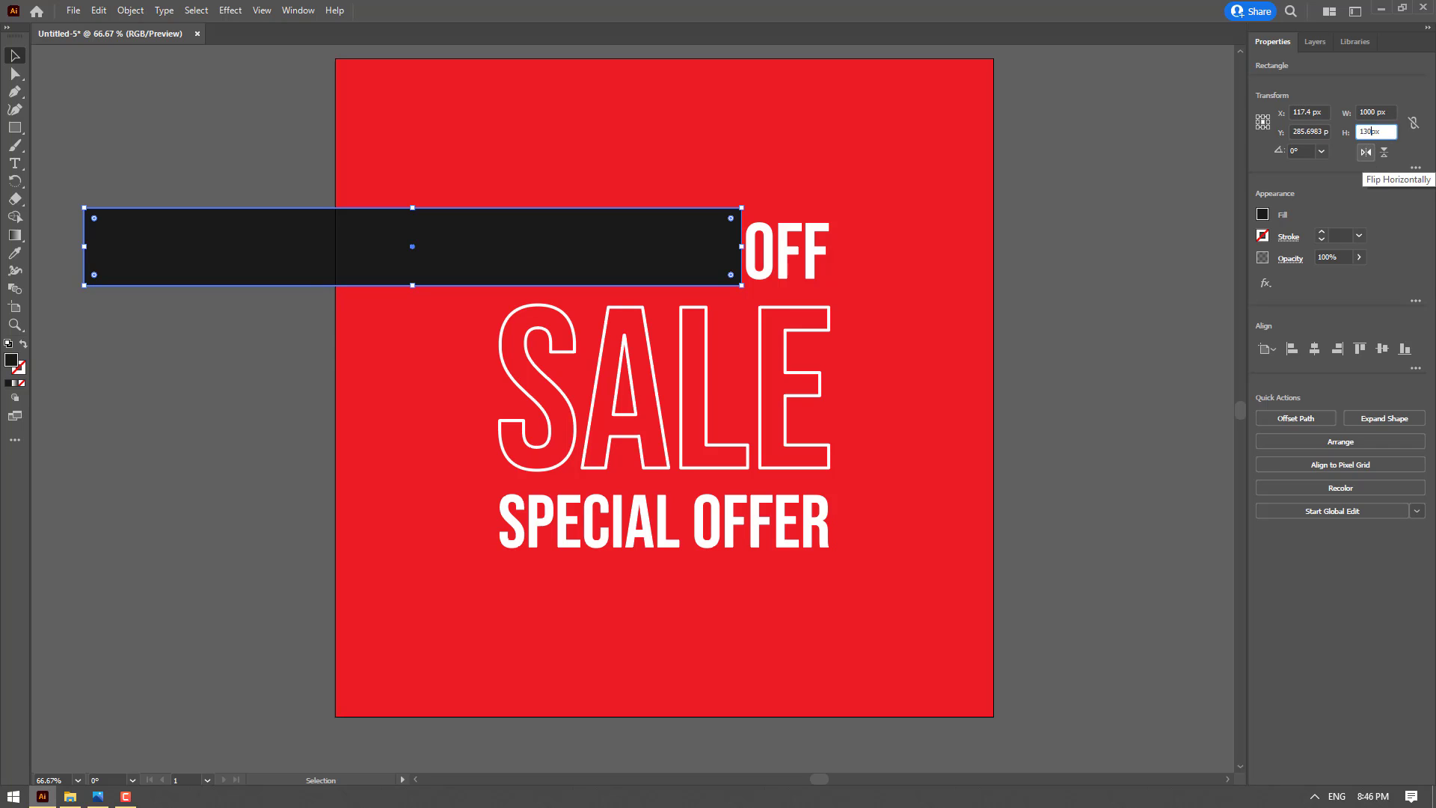
pyautogui.press('Return')
pyautogui.moveTo(675, 255); pyautogui.dragTo(1159, 256)
pyautogui.moveTo(971, 245); pyautogui.dragTo(739, 252)
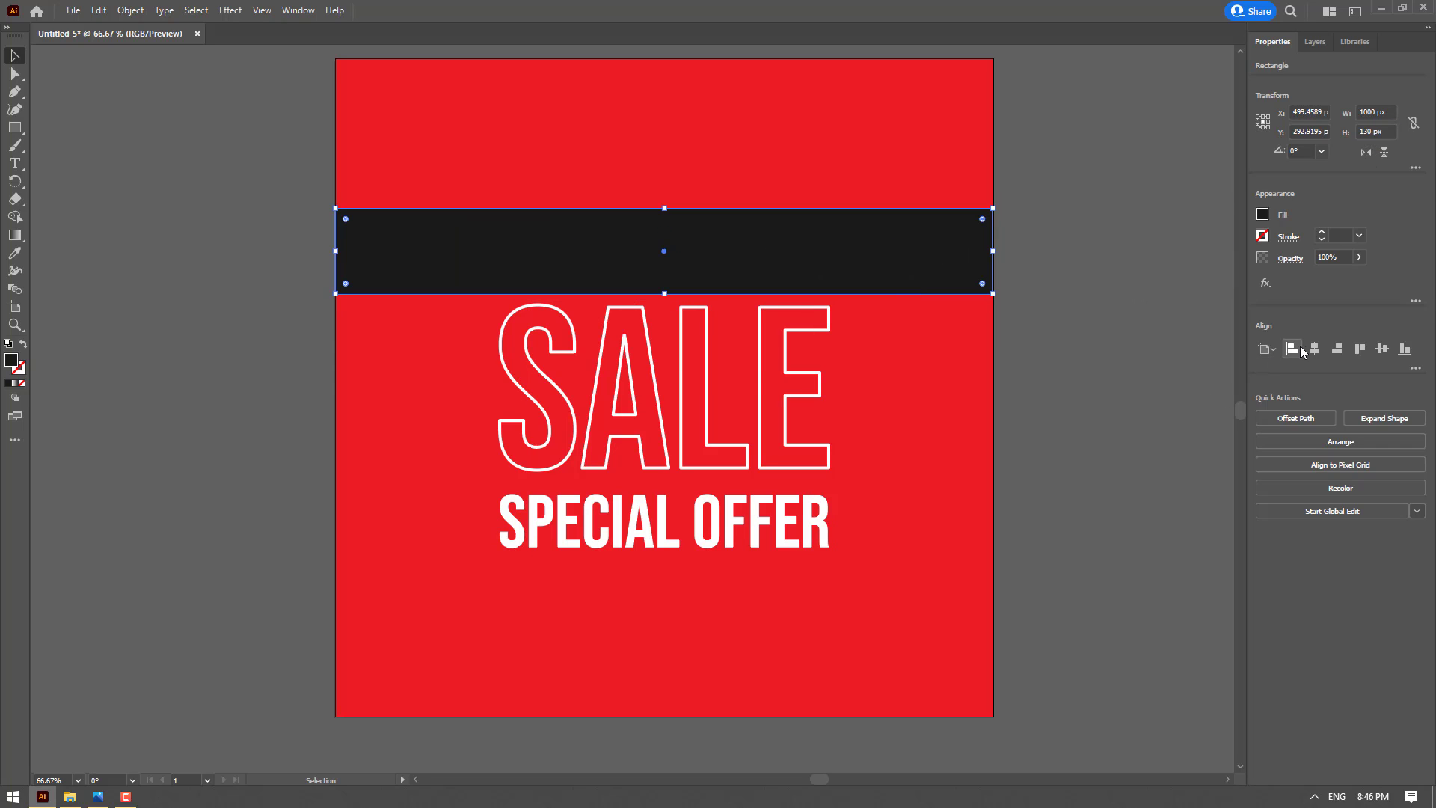
pyautogui.rightClick(917, 224)
pyautogui.moveTo(1016, 517)
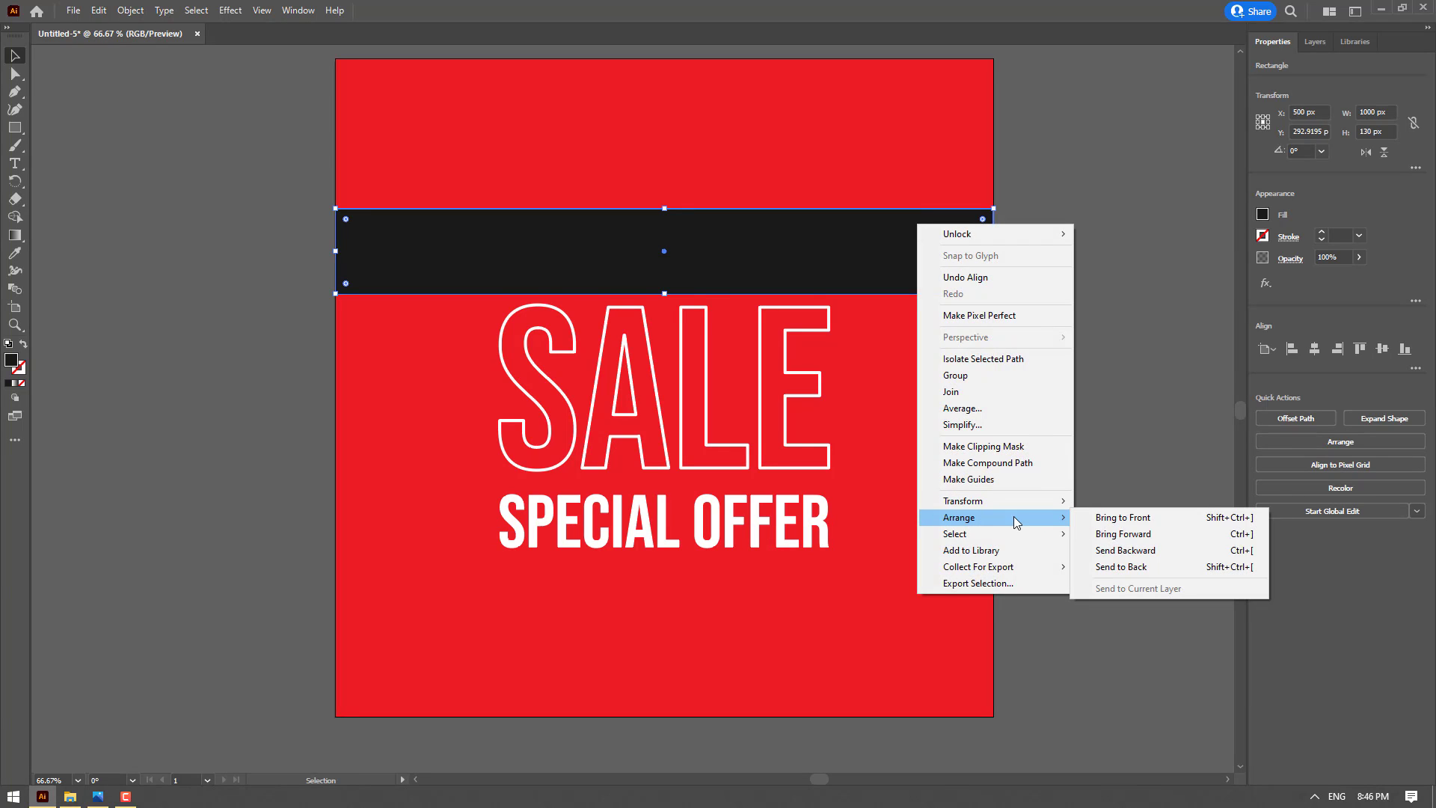
pyautogui.click(1153, 568)
pyautogui.hotkey('ctrl', 'z')
# Send the dark bar backward level by level so that it sits behind the FLAT 50% OFF lettering but above the red background
pyautogui.rightClick(933, 237)
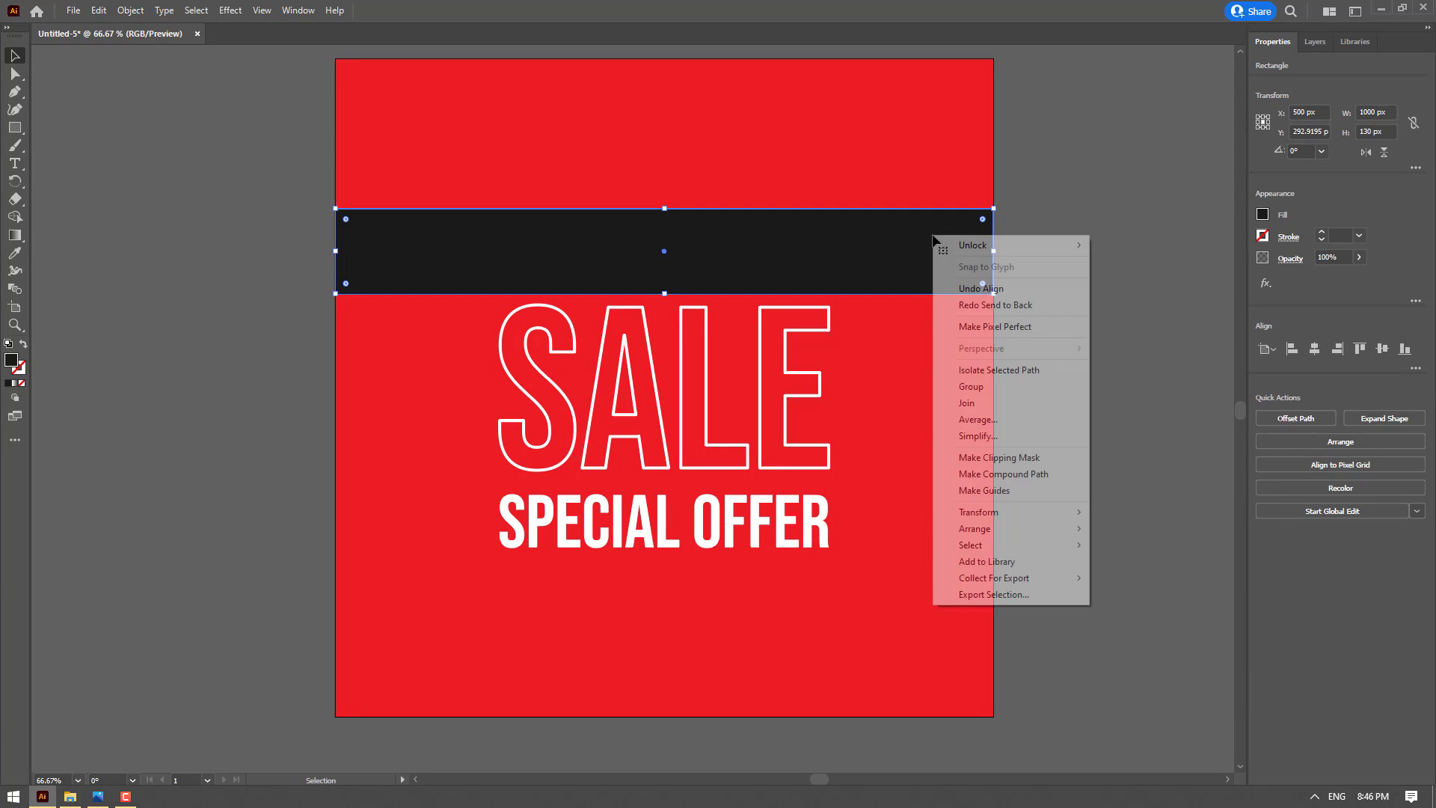
pyautogui.moveTo(975, 529)
pyautogui.click(1144, 561)
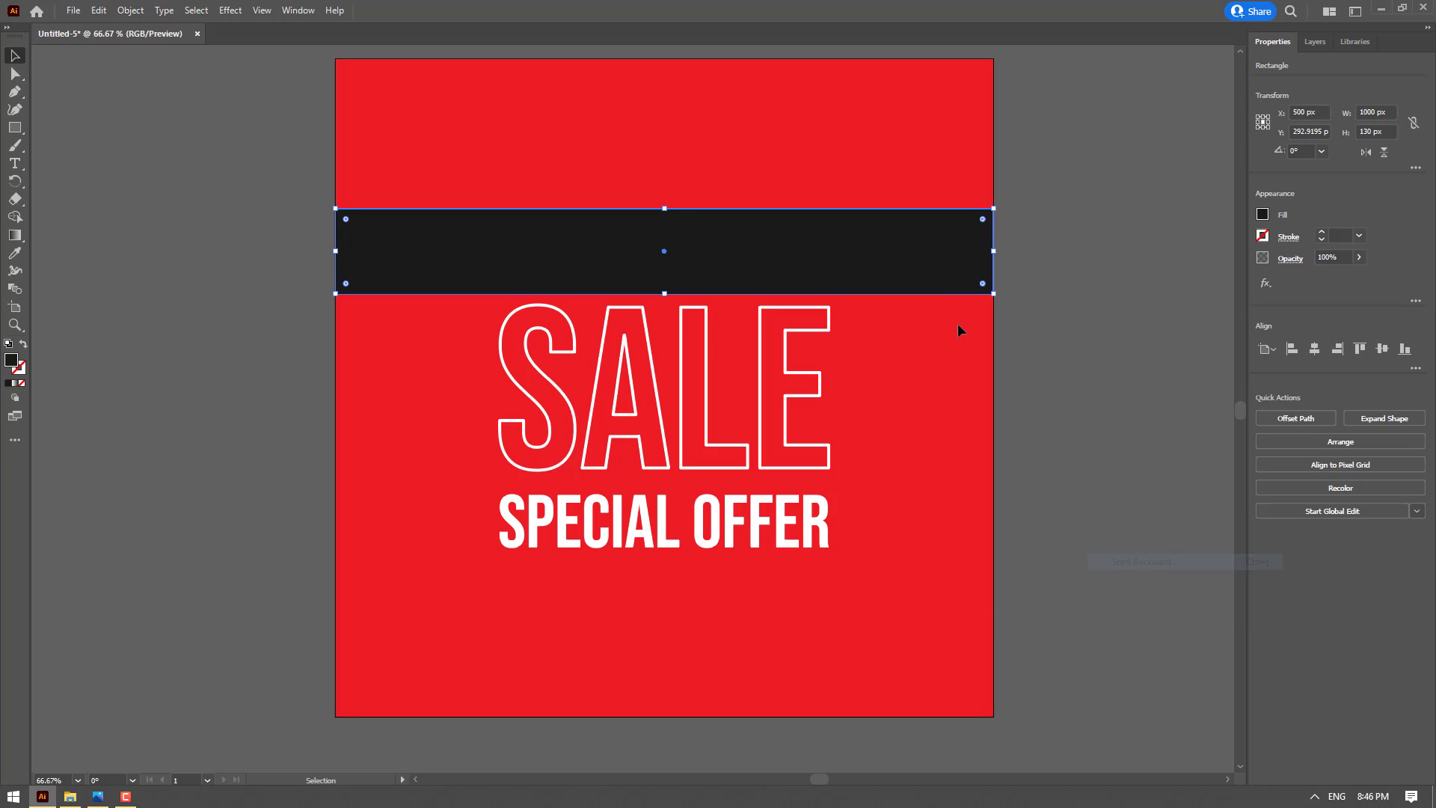
pyautogui.rightClick(937, 262)
pyautogui.moveTo(1060, 559)
pyautogui.click(1127, 591)
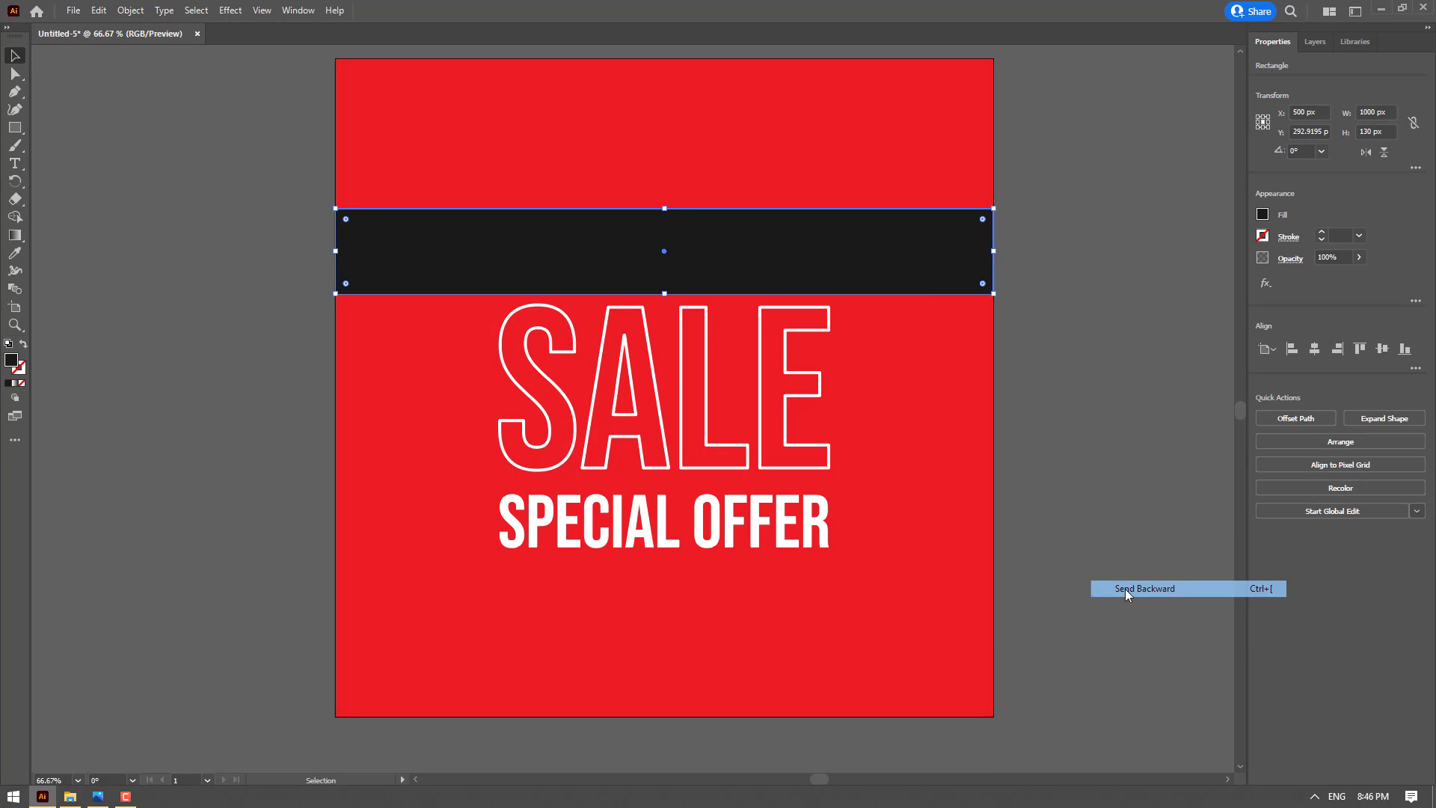
pyautogui.click(943, 201)
# Center the dark bar vertically on the FLAT 50% OFF lettering, using the lettering as the key object, and deselect everything
pyautogui.moveTo(939, 247); pyautogui.dragTo(938, 219)
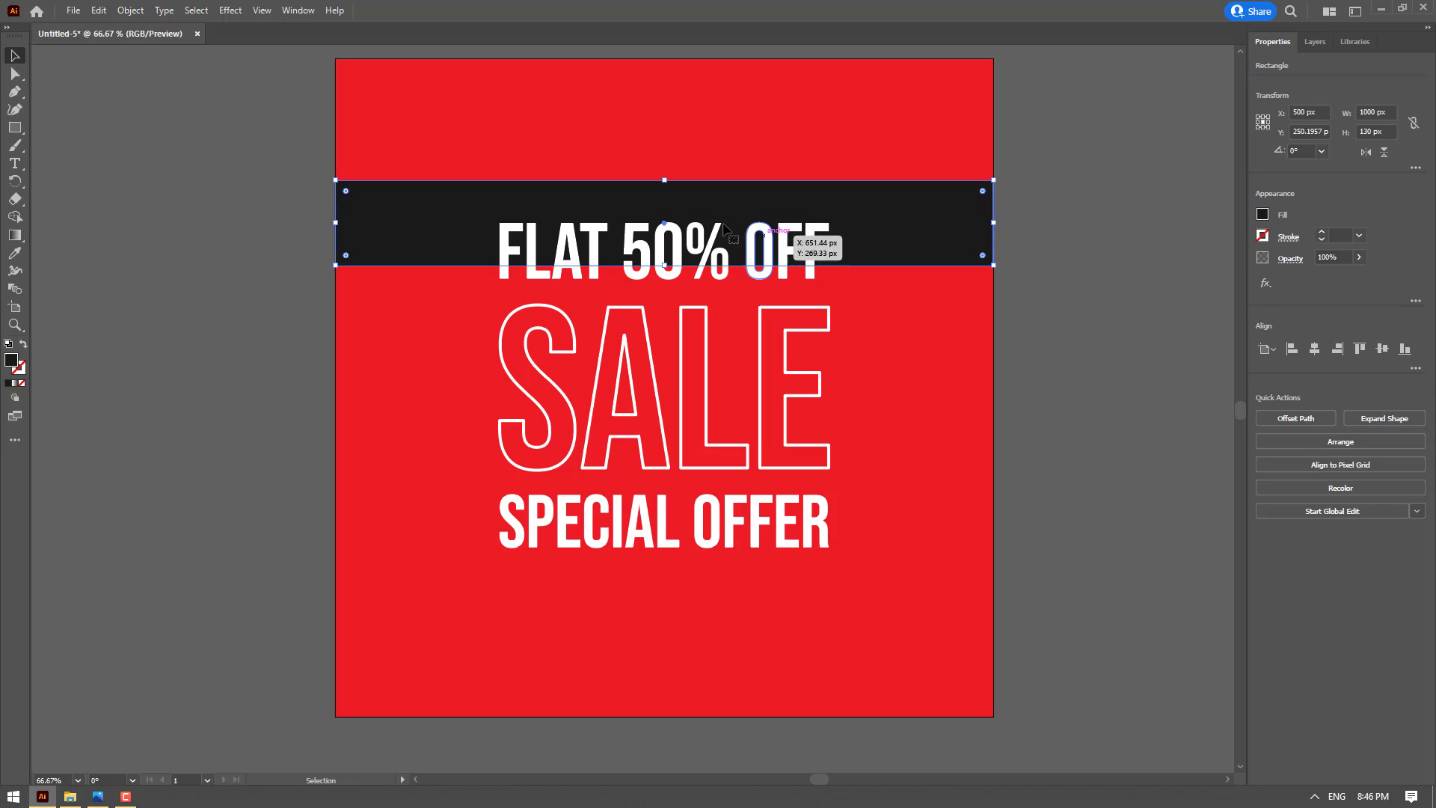
pyautogui.keyDown('shift'); pyautogui.click(681, 241); pyautogui.keyUp('shift')
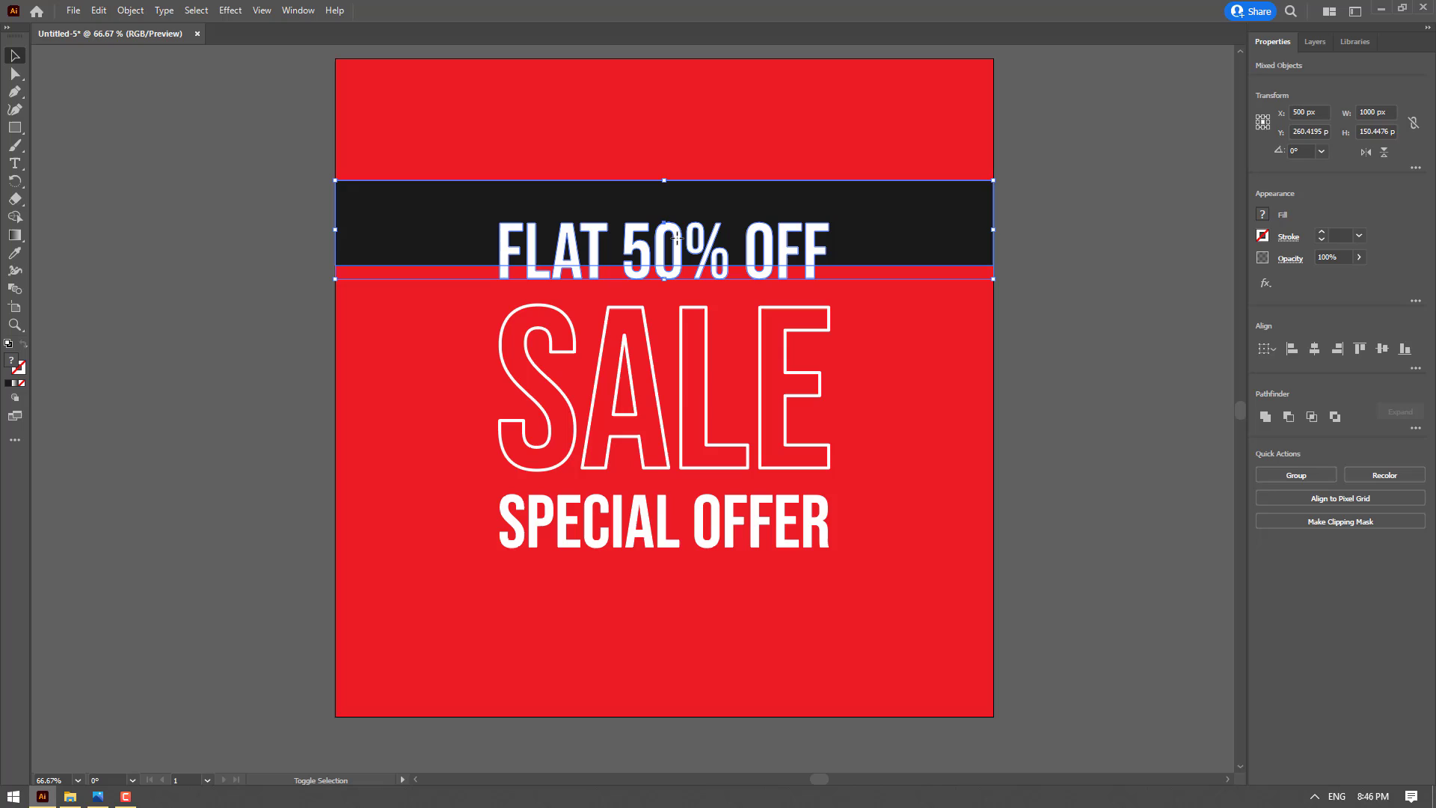
pyautogui.click(785, 234)
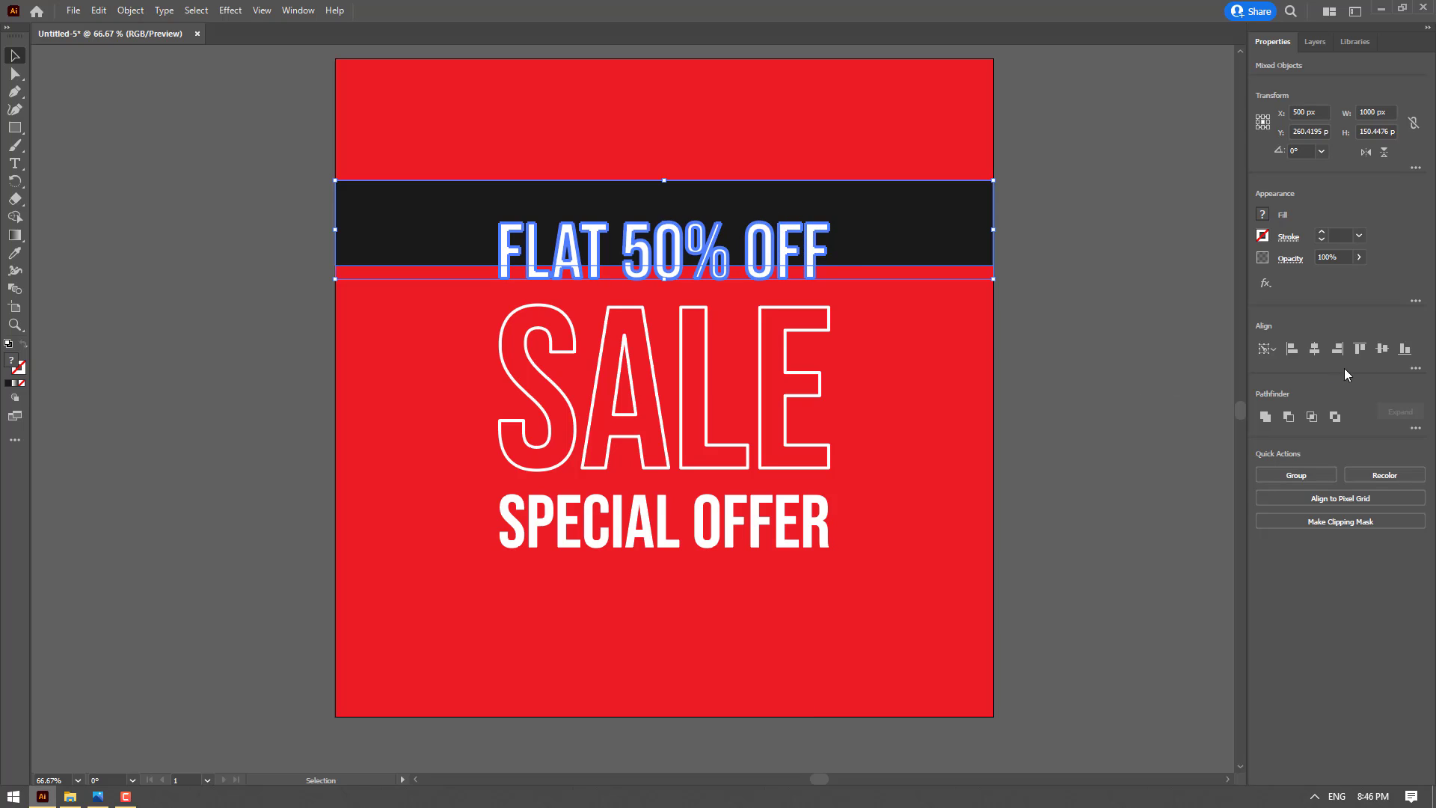
pyautogui.click(1381, 353)
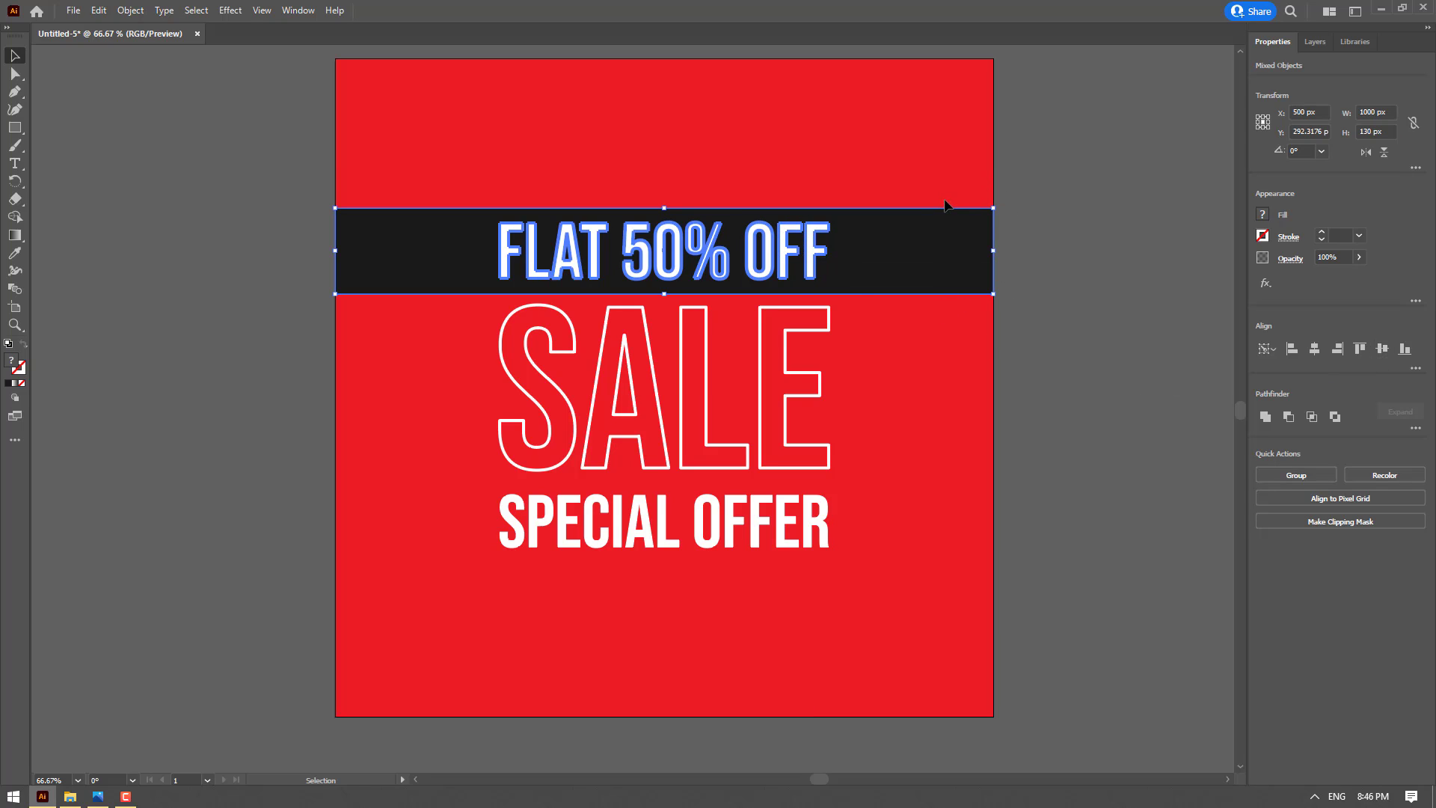
pyautogui.click(1029, 390)
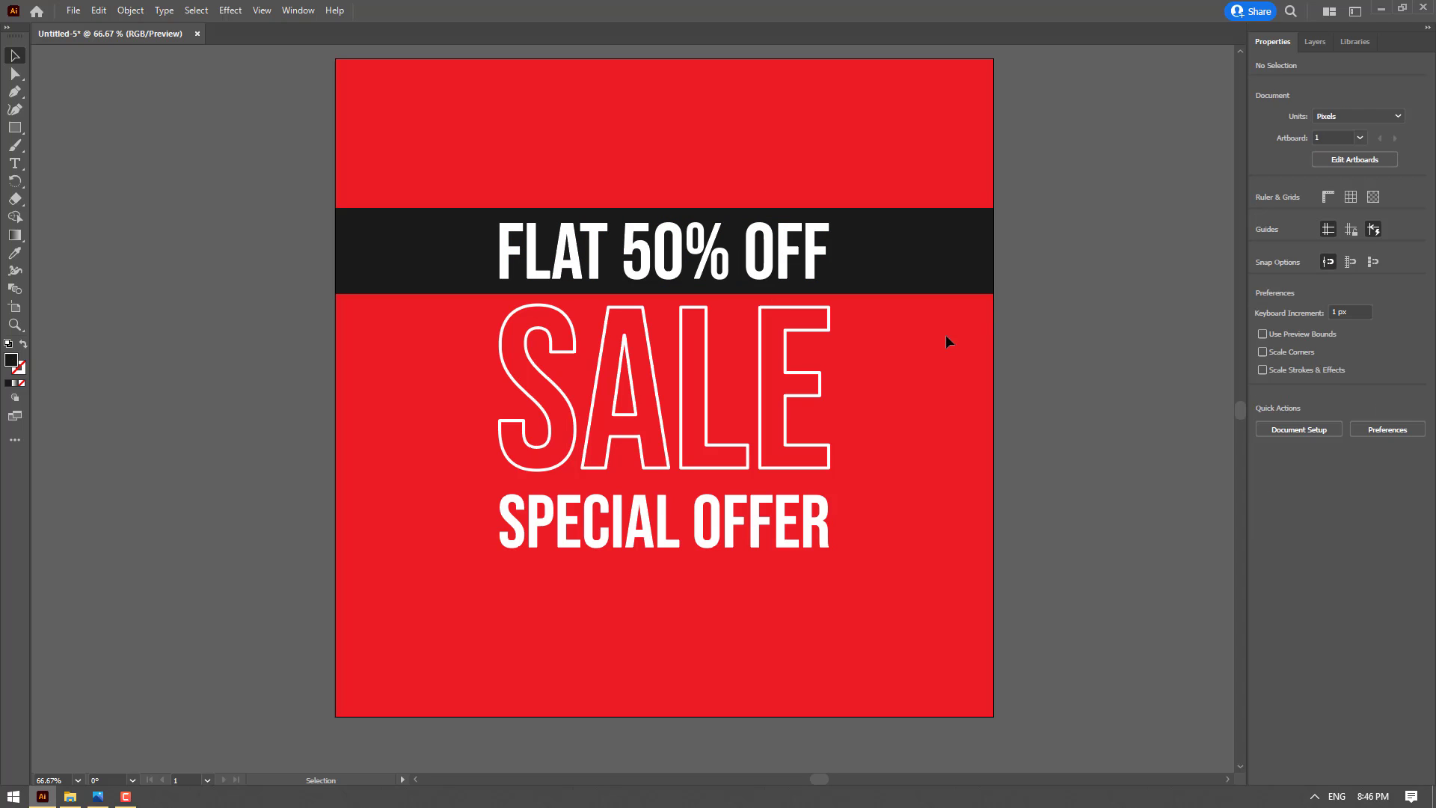
# Duplicate the dark bar behind the SPECIAL OFFER lettering and center it vertically on that lettering as the key object
pyautogui.moveTo(900, 291); pyautogui.dragTo(900, 564)
pyautogui.keyDown('shift'); pyautogui.click(827, 526); pyautogui.keyUp('shift')
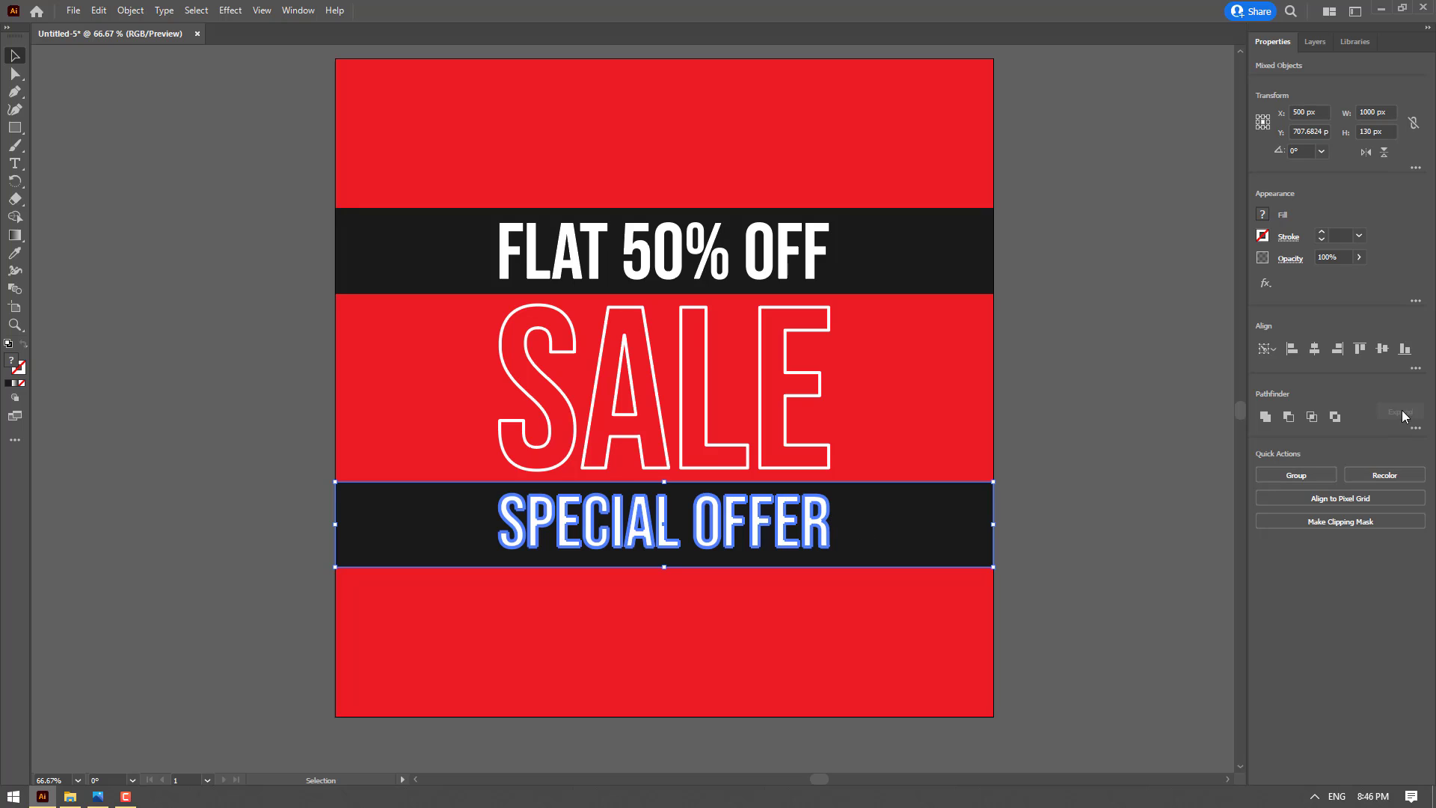
pyautogui.click(1384, 350)
pyautogui.click(663, 526)
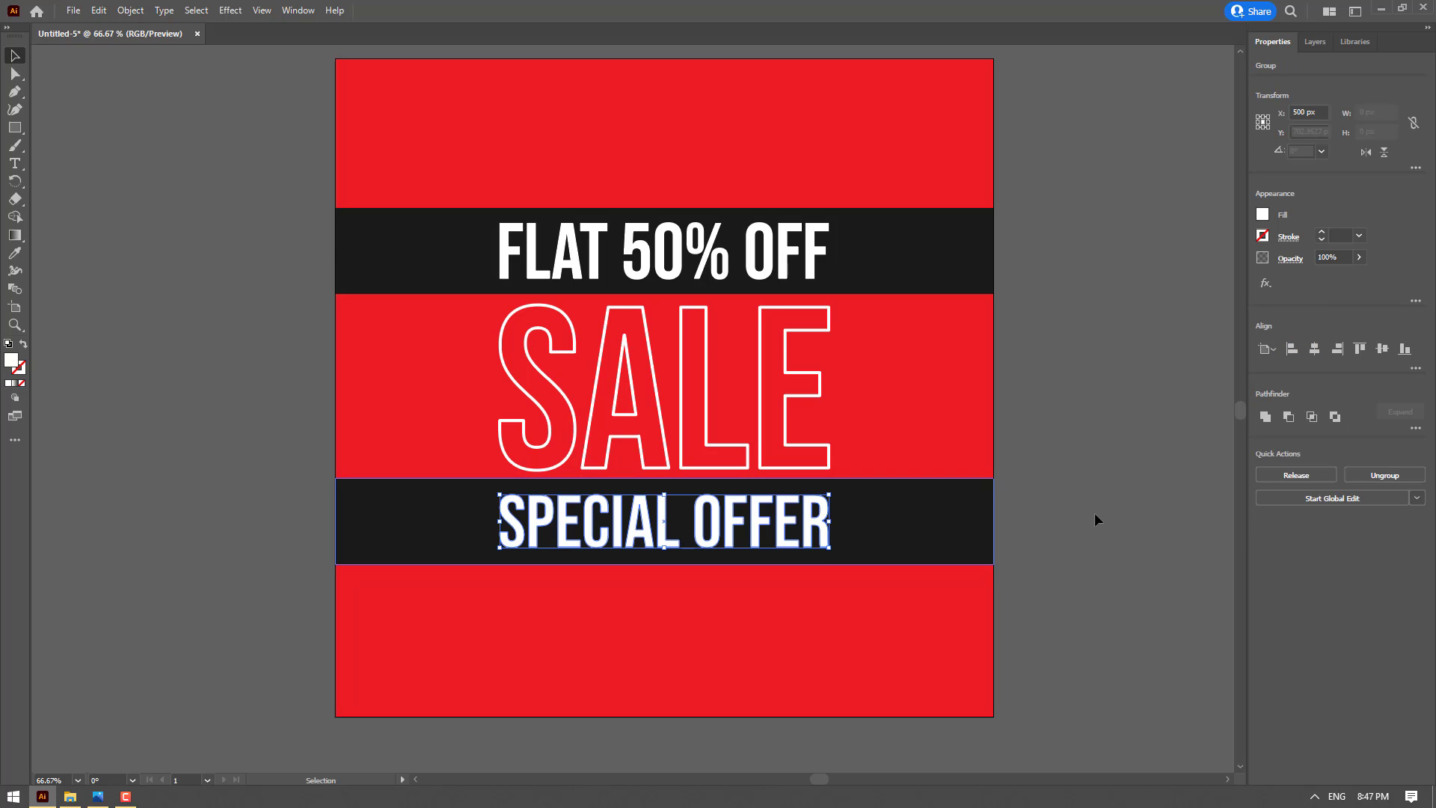
pyautogui.click(1163, 524)
# Move SPECIAL OFFER with its bar down 20 px and FLAT 50% OFF with its bar up 20 px, widening the gaps around SALE
pyautogui.moveTo(1163, 524); pyautogui.dragTo(689, 543)
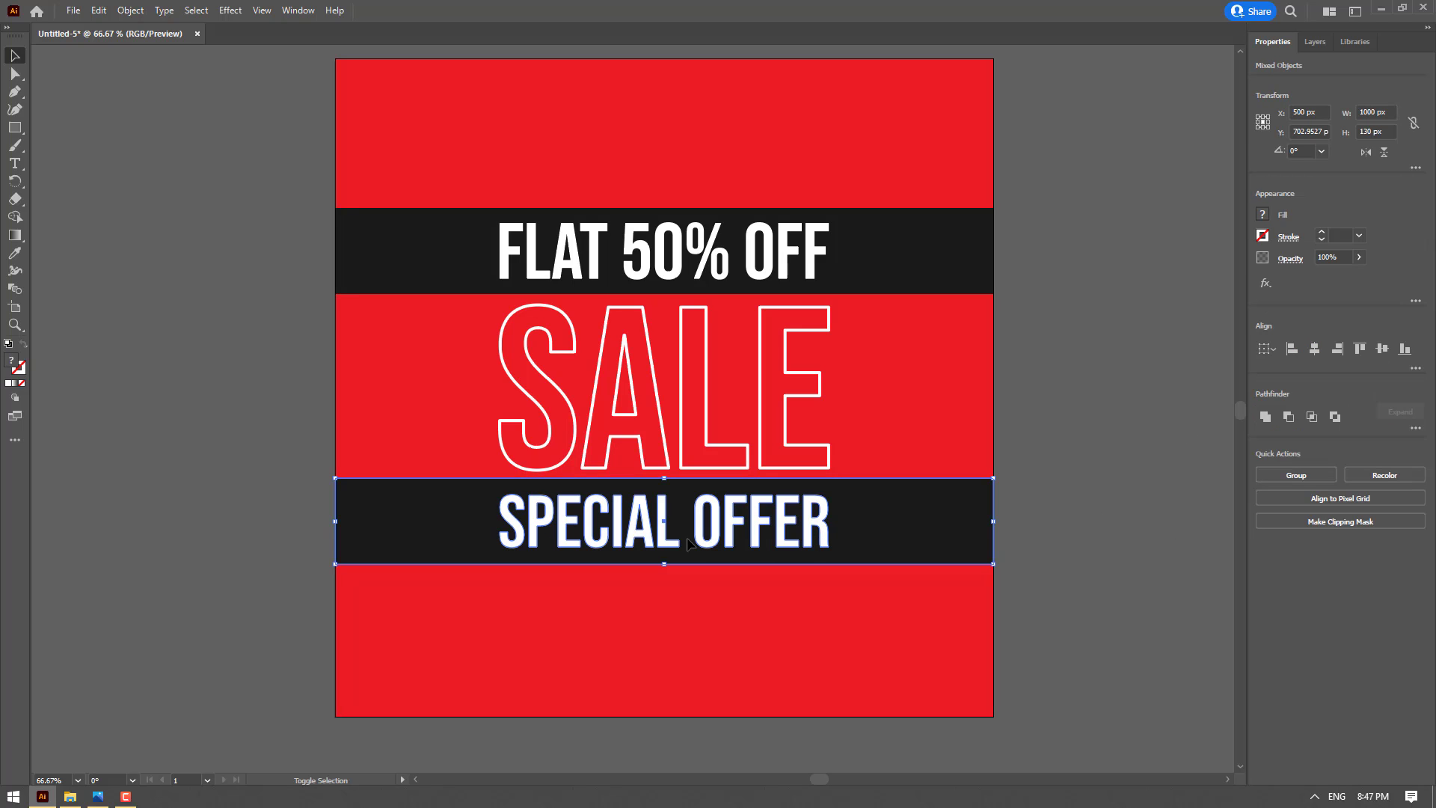
pyautogui.hotkey('shift', 'Down')
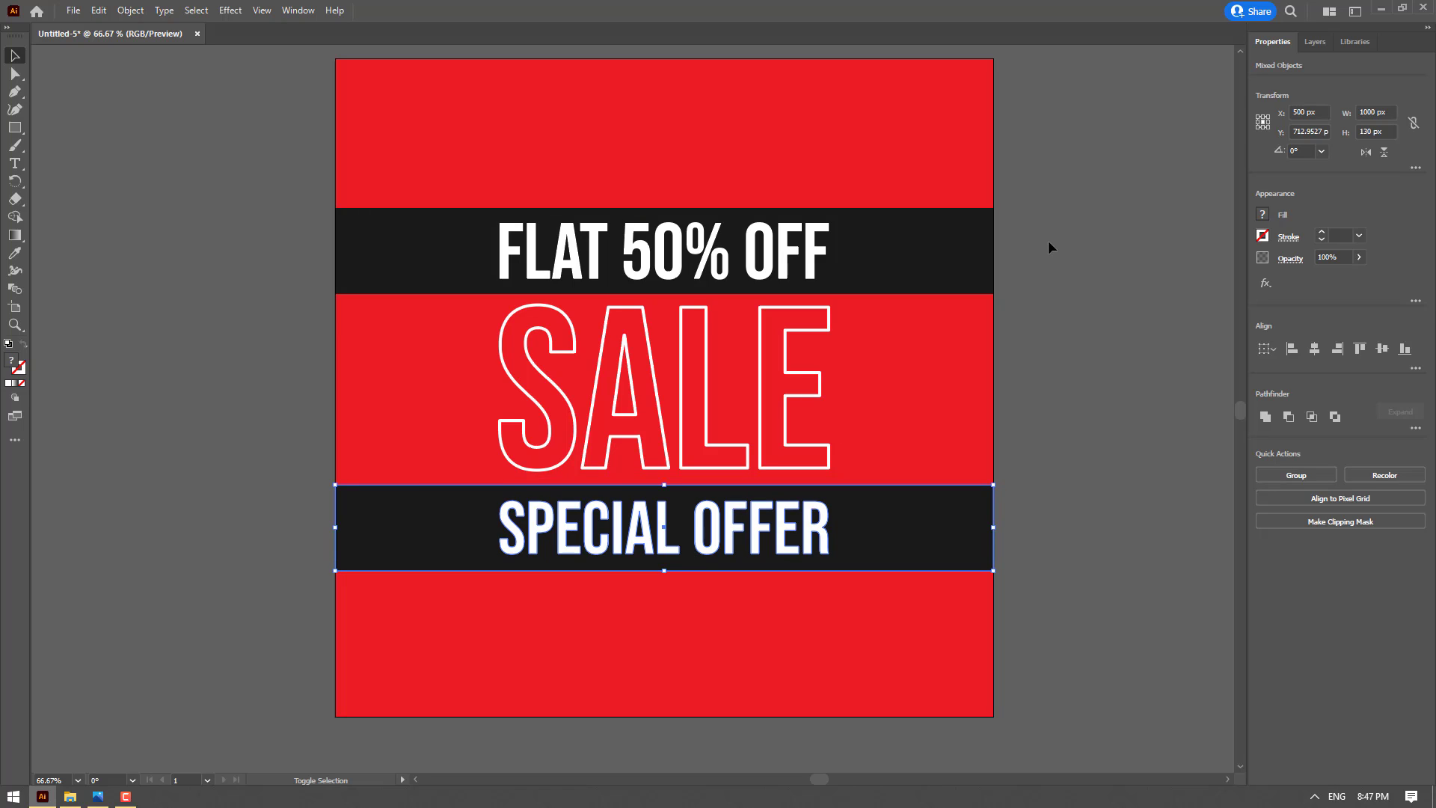
pyautogui.moveTo(1126, 212); pyautogui.dragTo(774, 263)
pyautogui.hotkey('shift', 'Up')
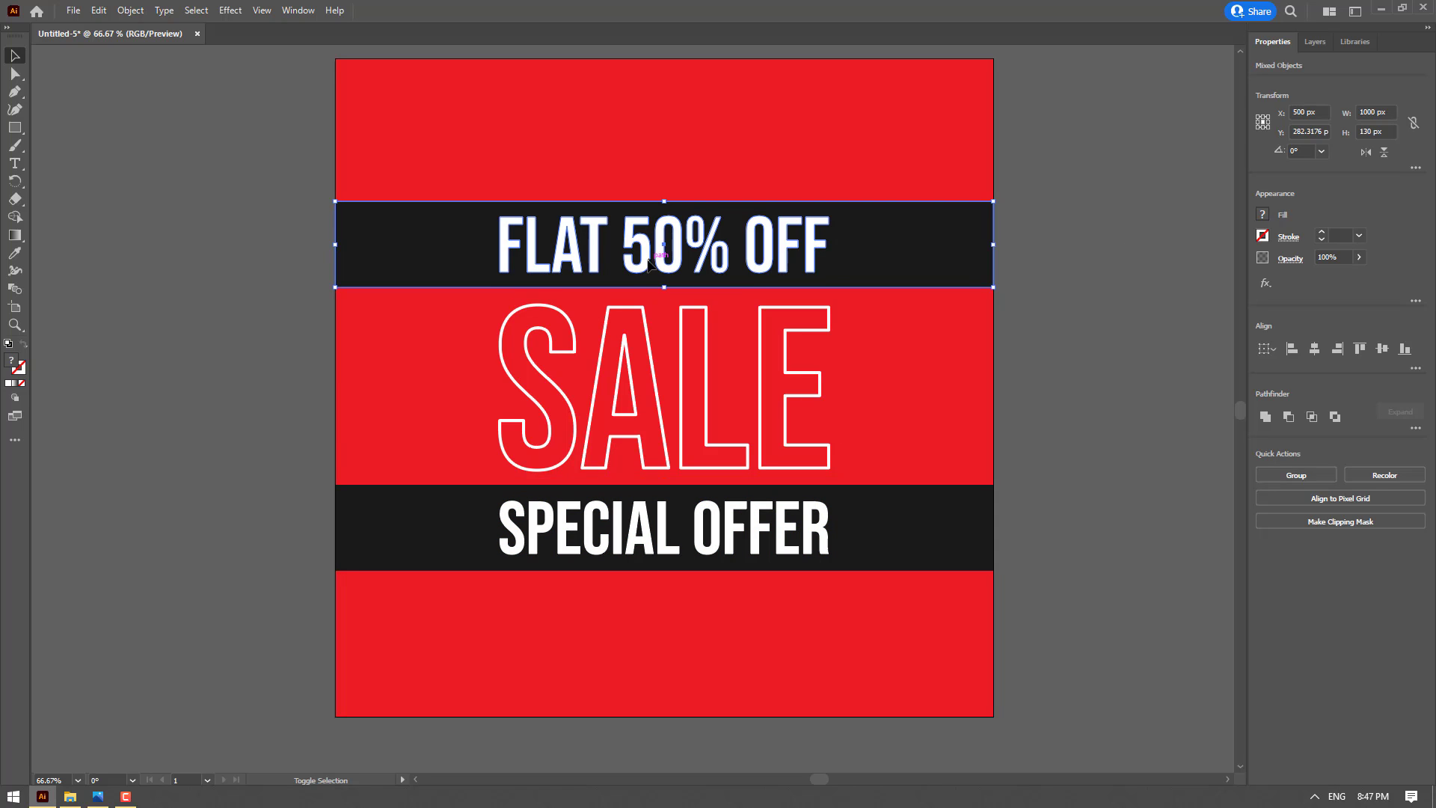
pyautogui.hotkey('shift', 'Up')
pyautogui.moveTo(747, 577); pyautogui.dragTo(743, 576)
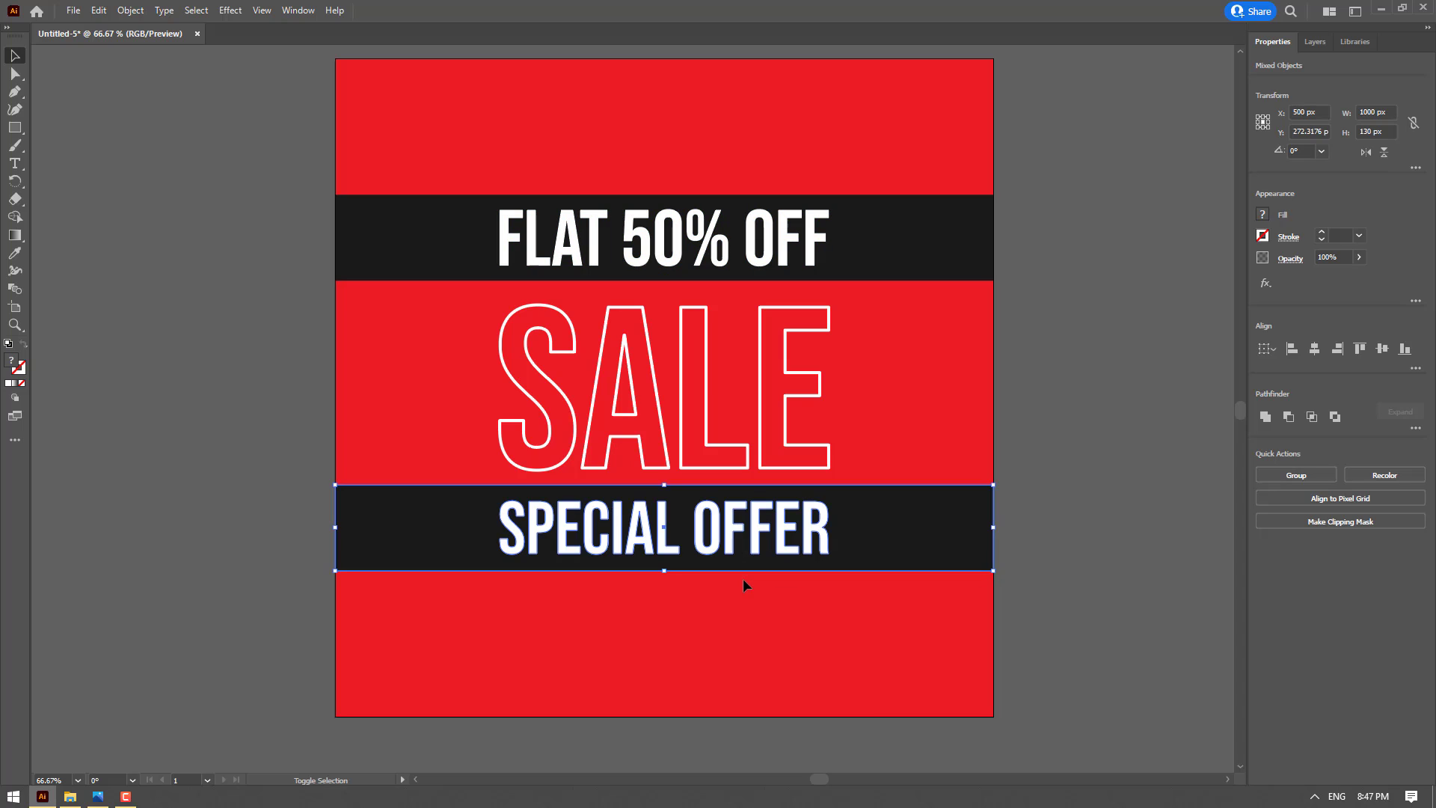
pyautogui.hotkey('shift', 'Down')
pyautogui.click(1124, 341)
# Add a second 1000 x 1000 px artboard beside the first one and leave artboard editing
pyautogui.hotkey('ctrl', '-')
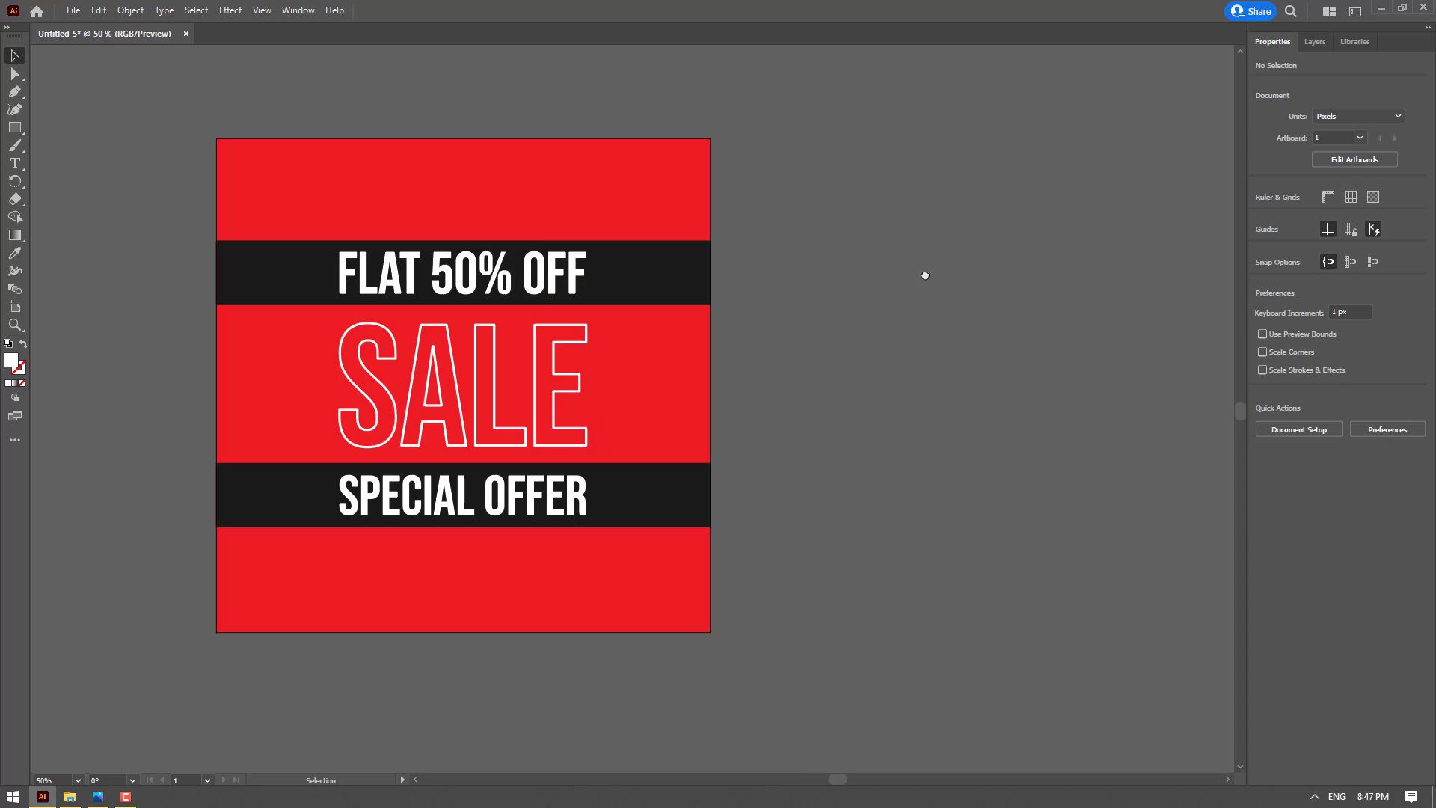
pyautogui.moveTo(926, 276); pyautogui.dragTo(846, 272)
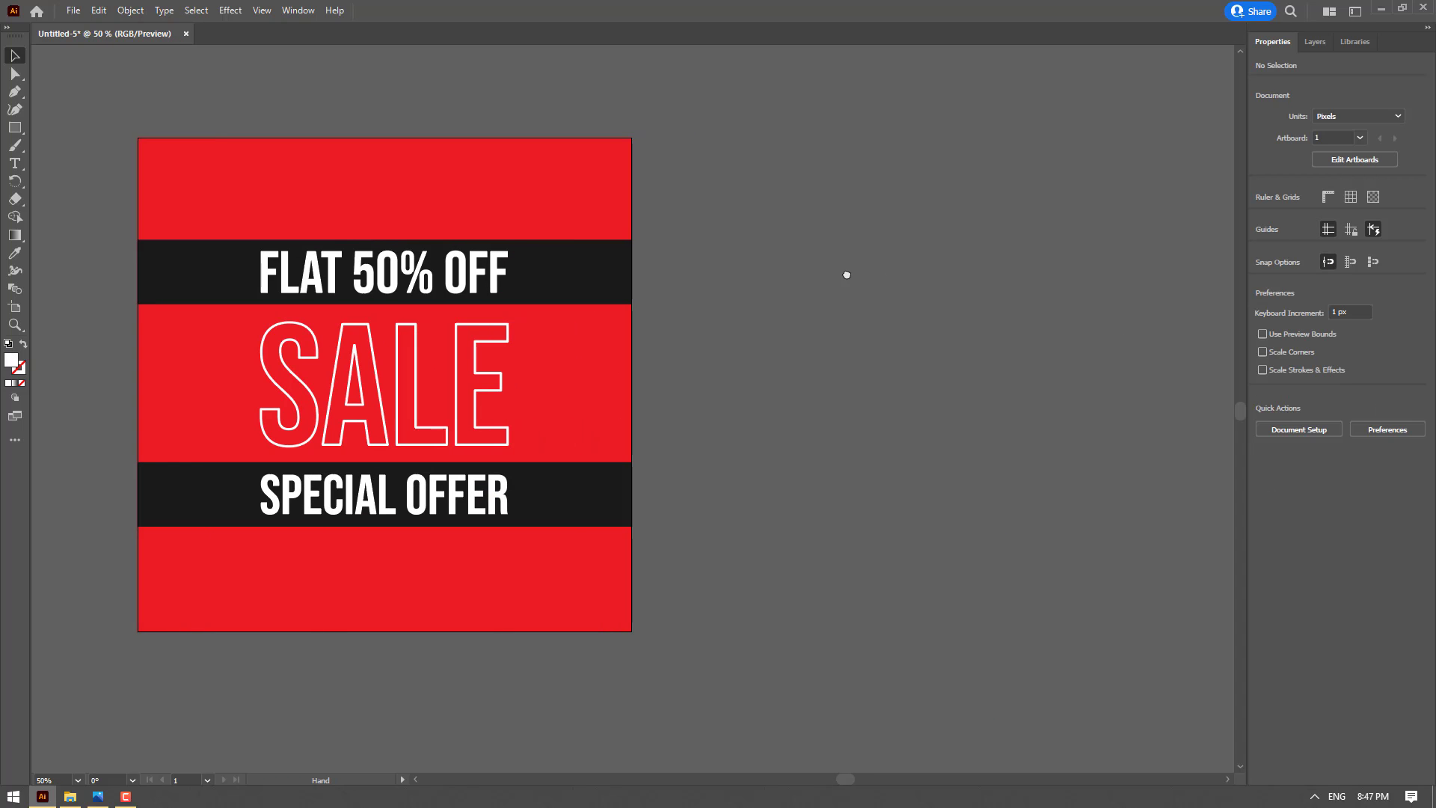
pyautogui.hotkey('shift', 'o')
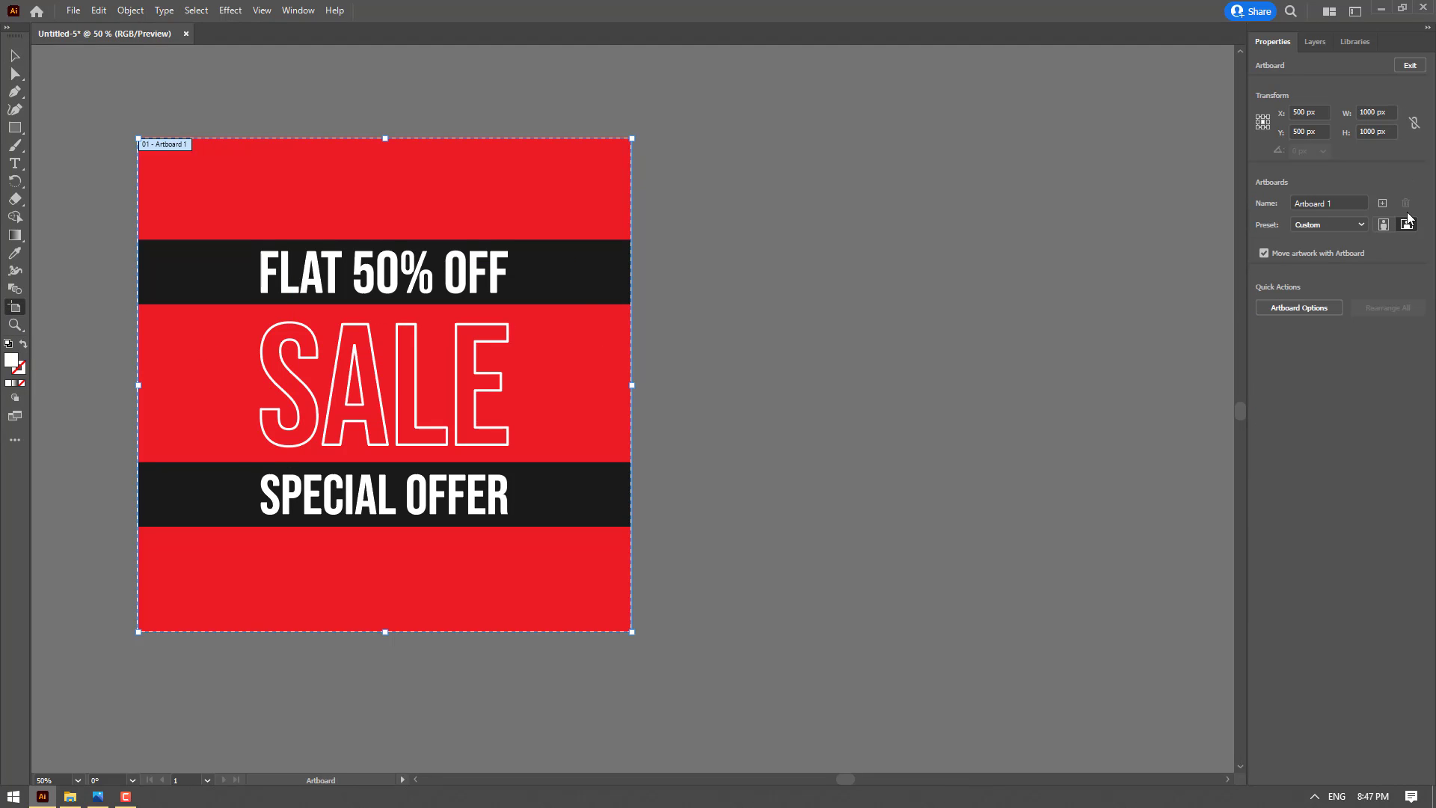
pyautogui.click(1385, 205)
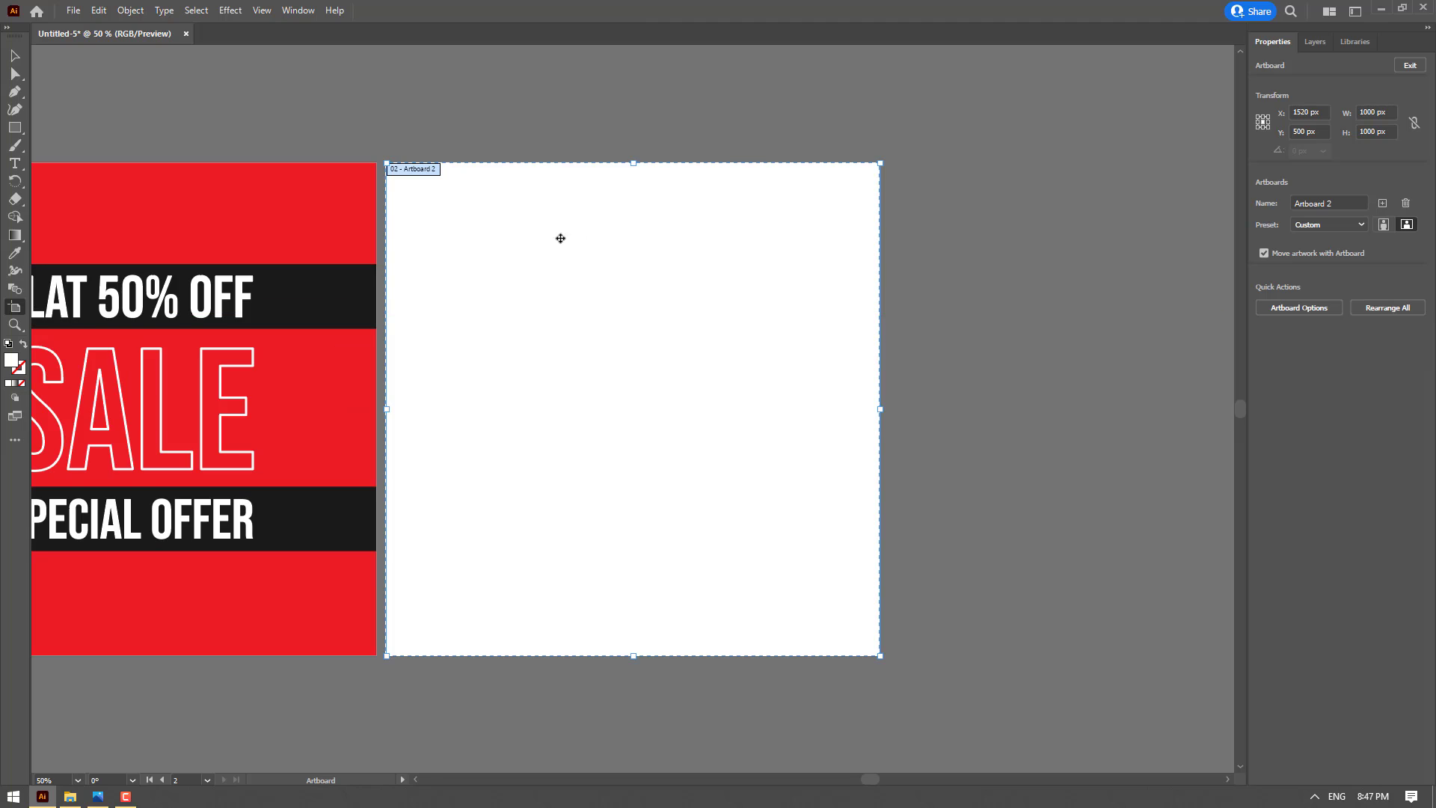
pyautogui.click(15, 57)
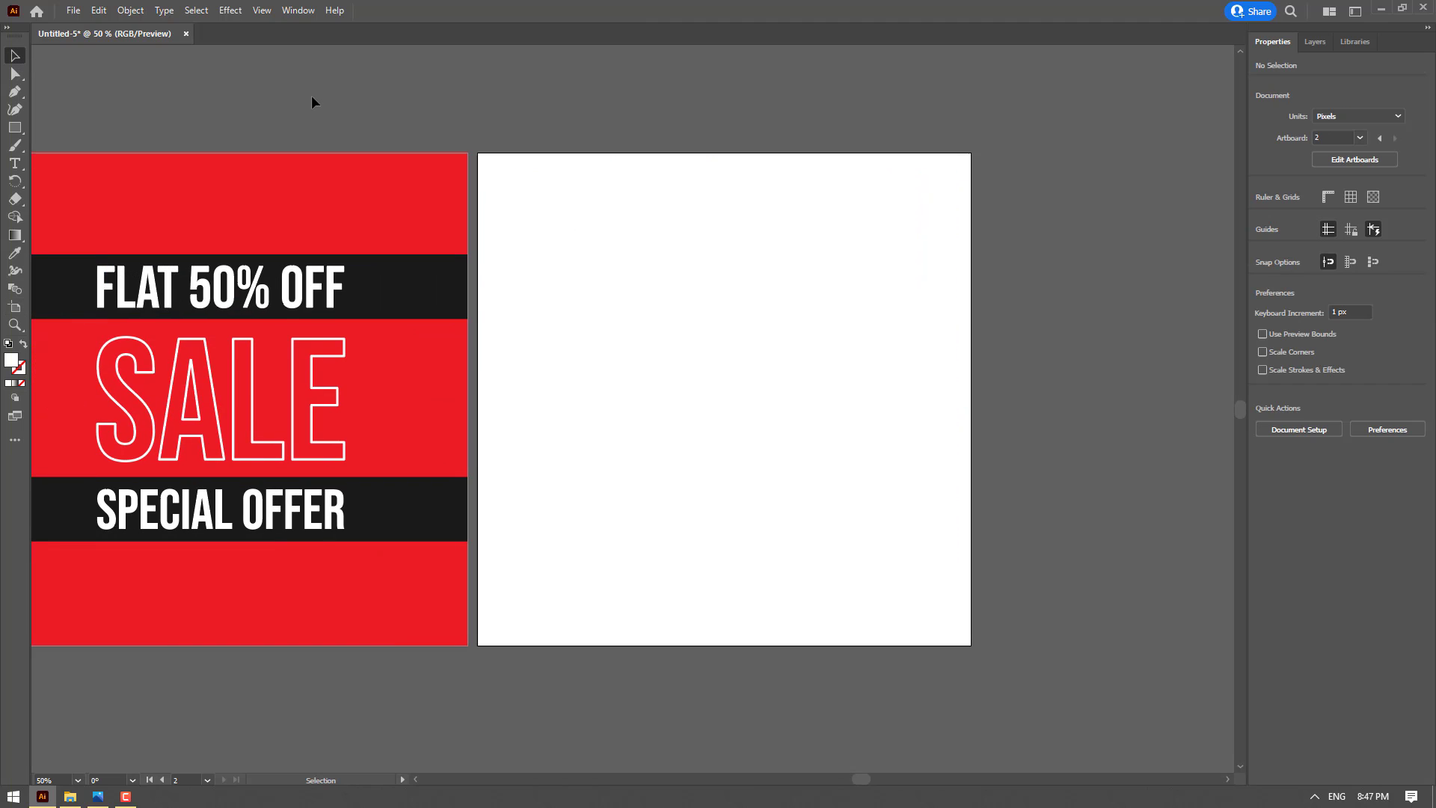
# Unlock the red background rectangle on the first artboard
pyautogui.moveTo(367, 116); pyautogui.dragTo(425, 110)
pyautogui.click(440, 151)
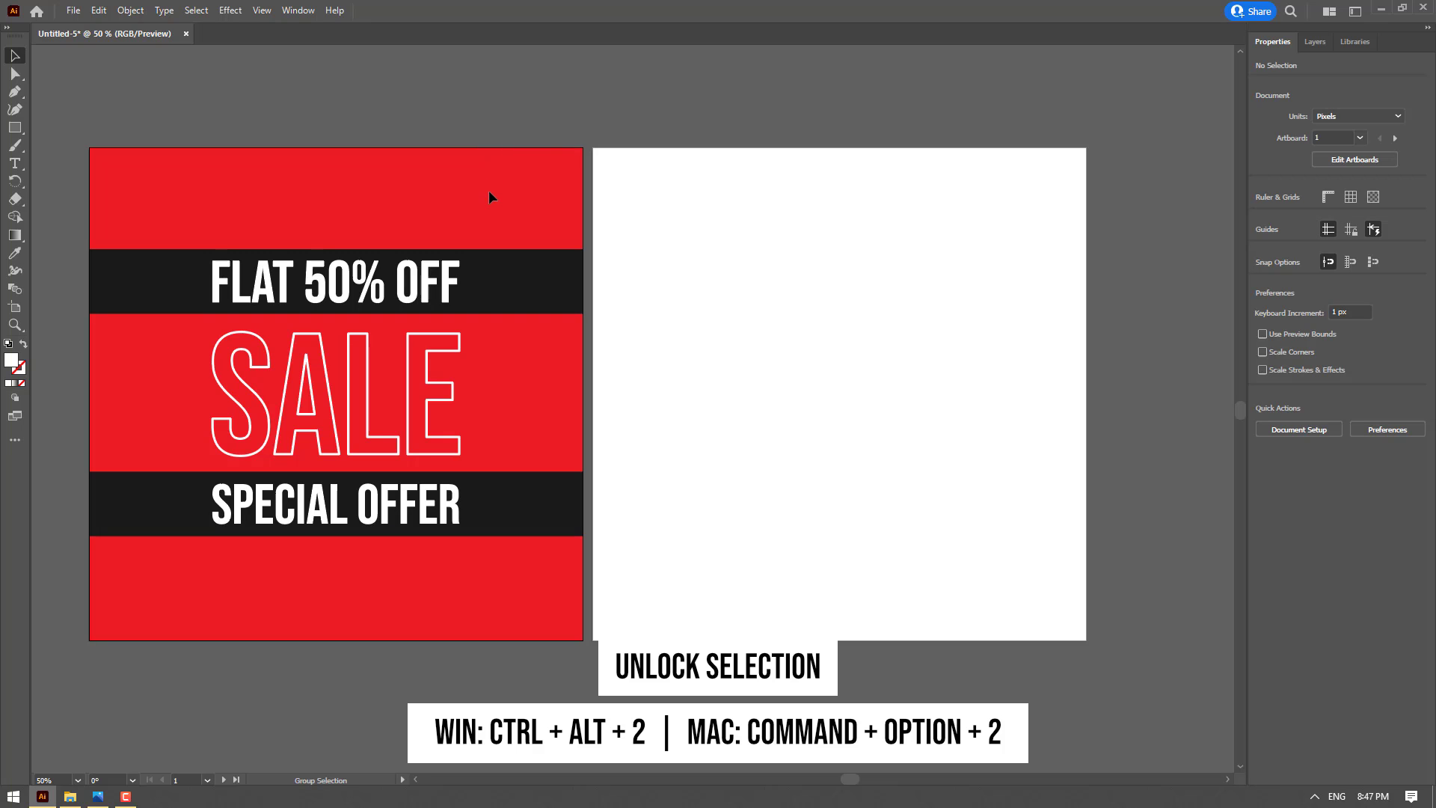
pyautogui.hotkey('ctrl', 'alt', '2')
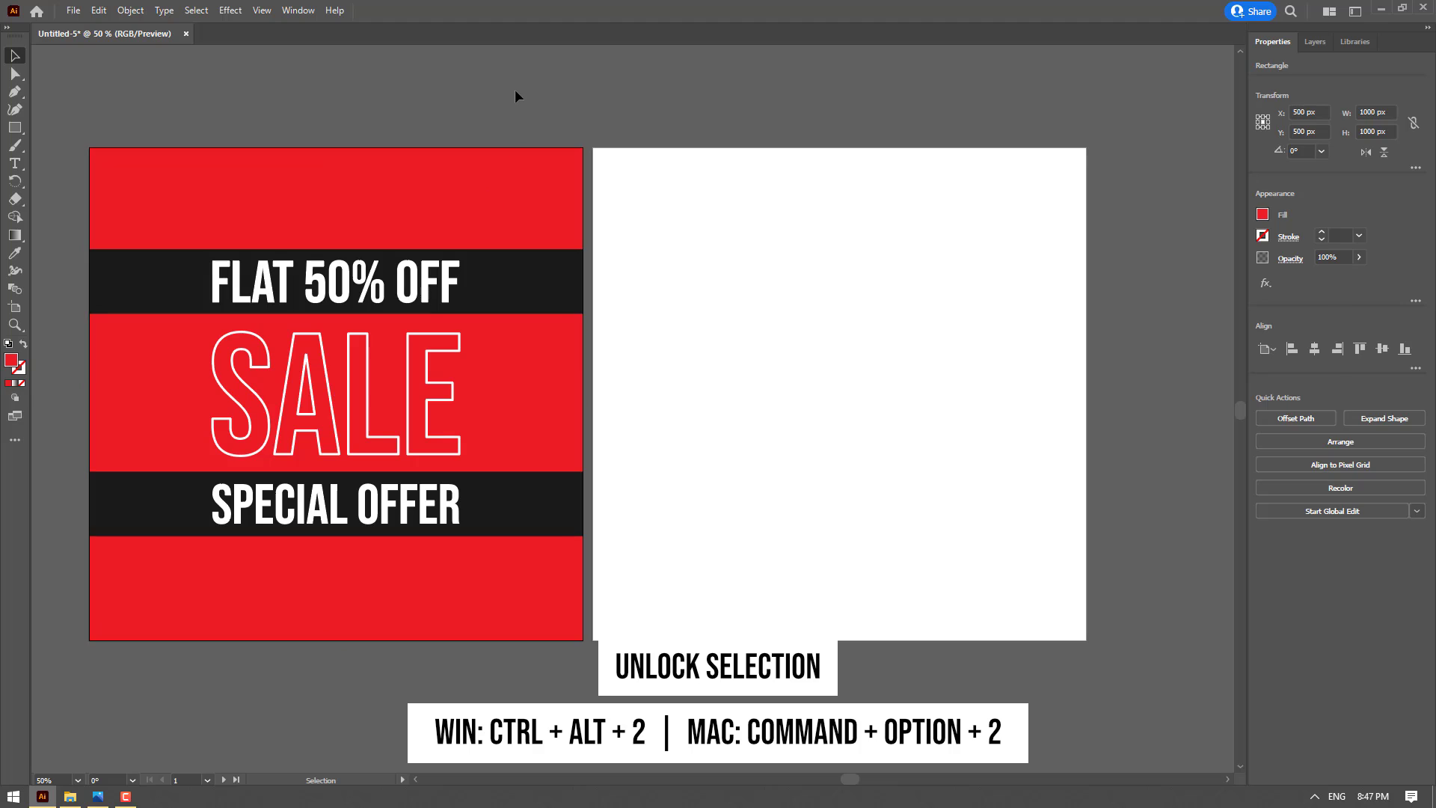
# Duplicate the red background rectangle onto the second artboard and center it horizontally and vertically there
pyautogui.moveTo(504, 189); pyautogui.dragTo(1008, 188)
pyautogui.click(1314, 350)
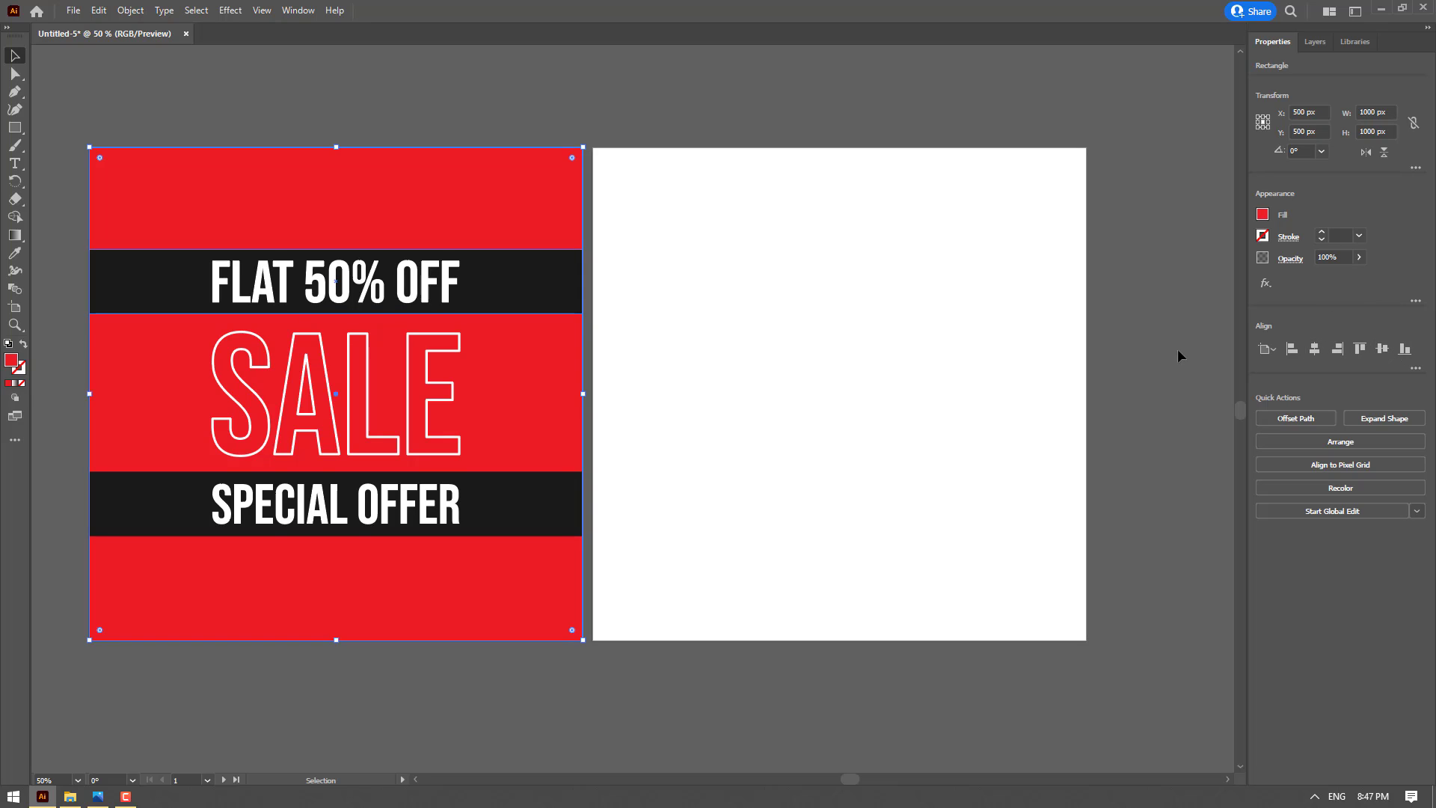
pyautogui.hotkey('ctrl', 'z')
pyautogui.moveTo(735, 227); pyautogui.dragTo(749, 295)
pyautogui.click(731, 192)
pyautogui.click(772, 153)
pyautogui.click(776, 313)
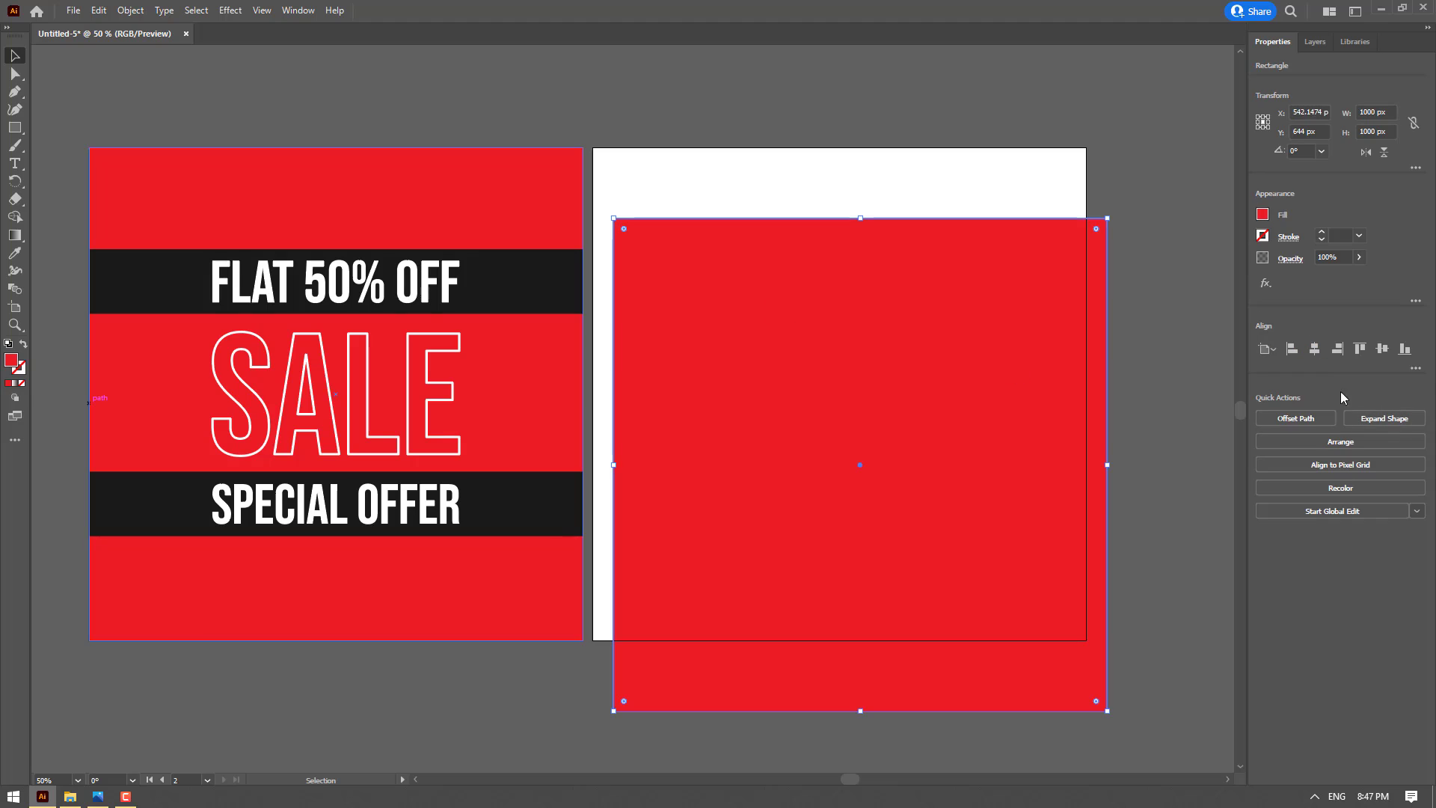
pyautogui.click(1315, 349)
pyautogui.click(1382, 350)
pyautogui.click(1142, 257)
pyautogui.moveTo(1141, 257); pyautogui.dragTo(1103, 256)
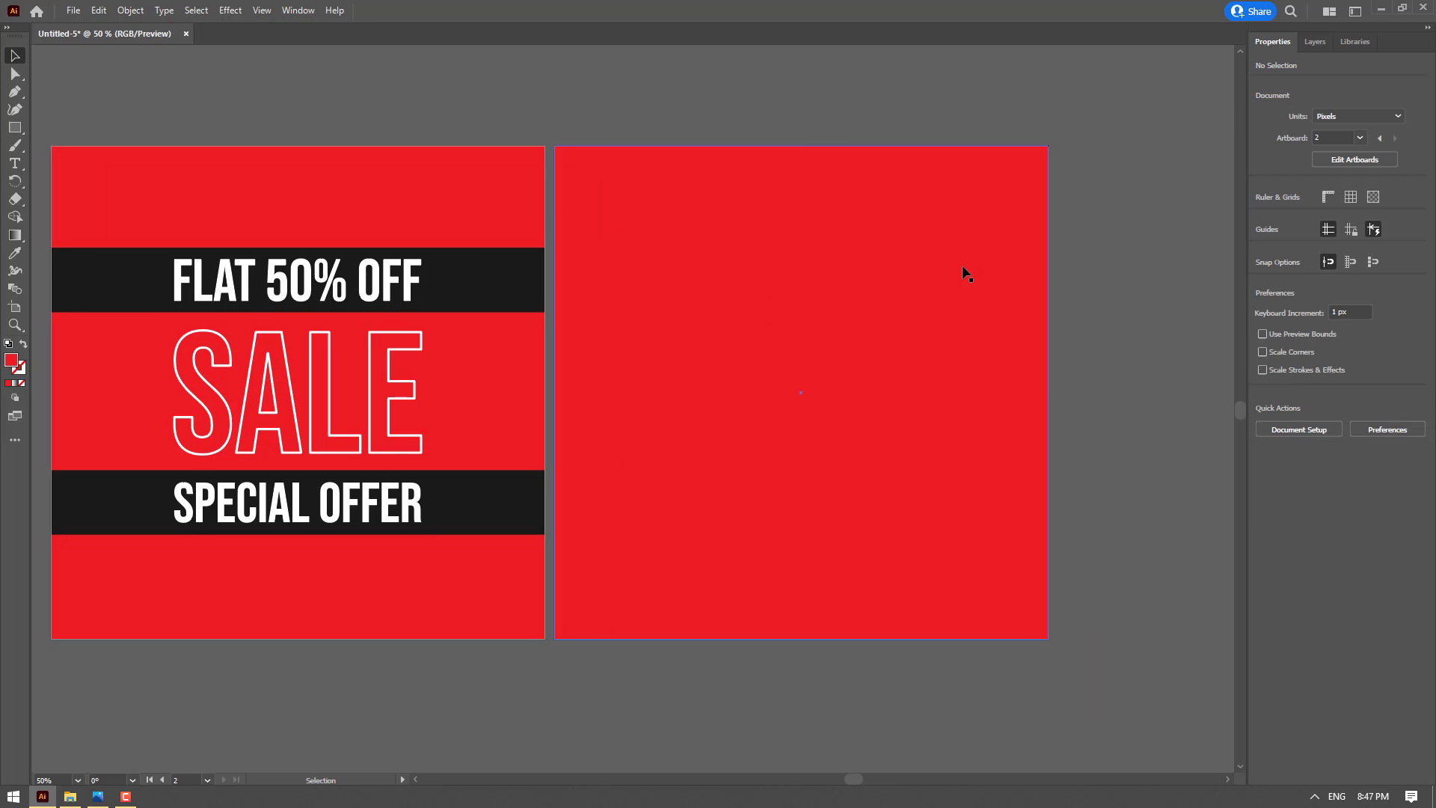
# Lock the red background rectangles on both artboards
pyautogui.click(940, 266)
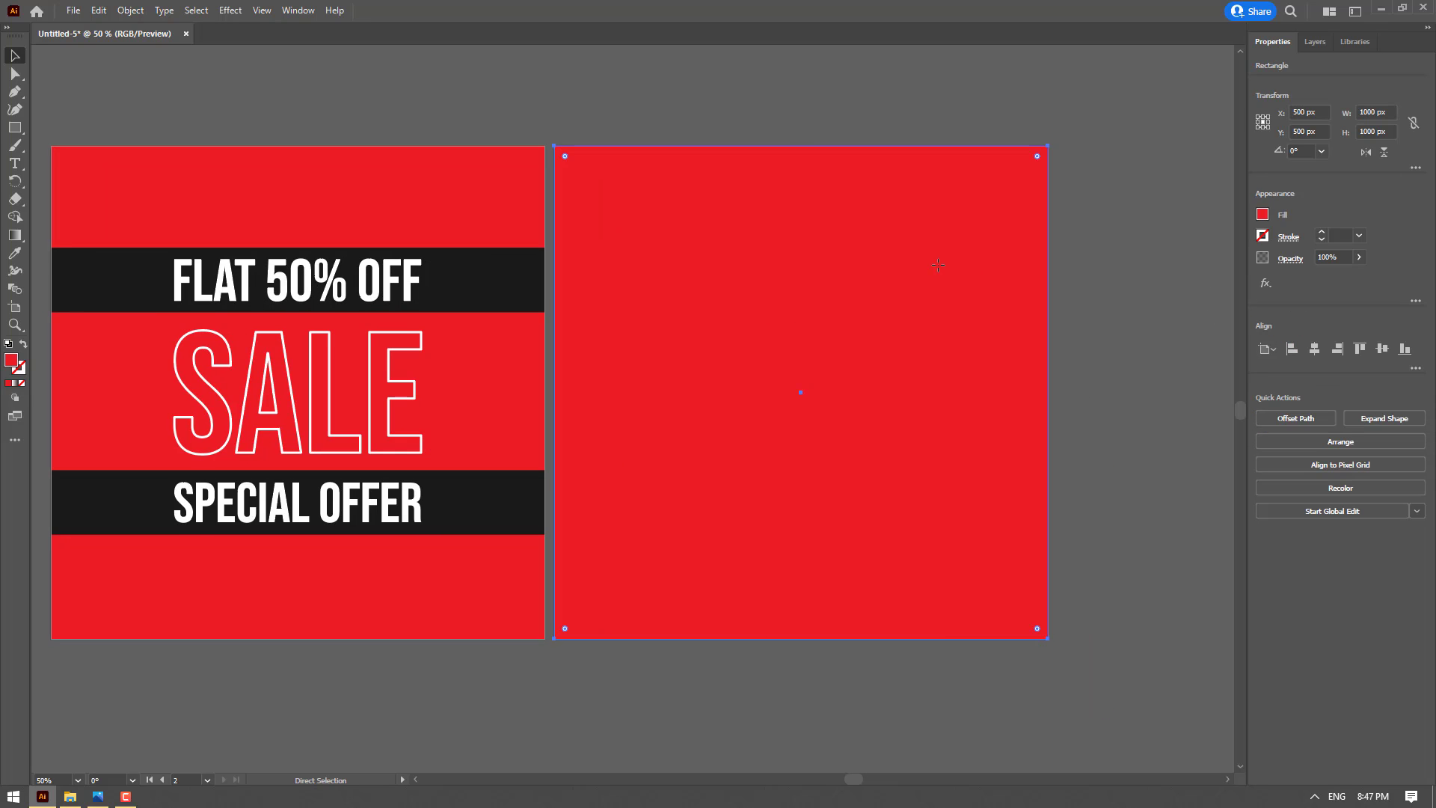
pyautogui.hotkey('ctrl', 'shift', 'a')
pyautogui.click(491, 183)
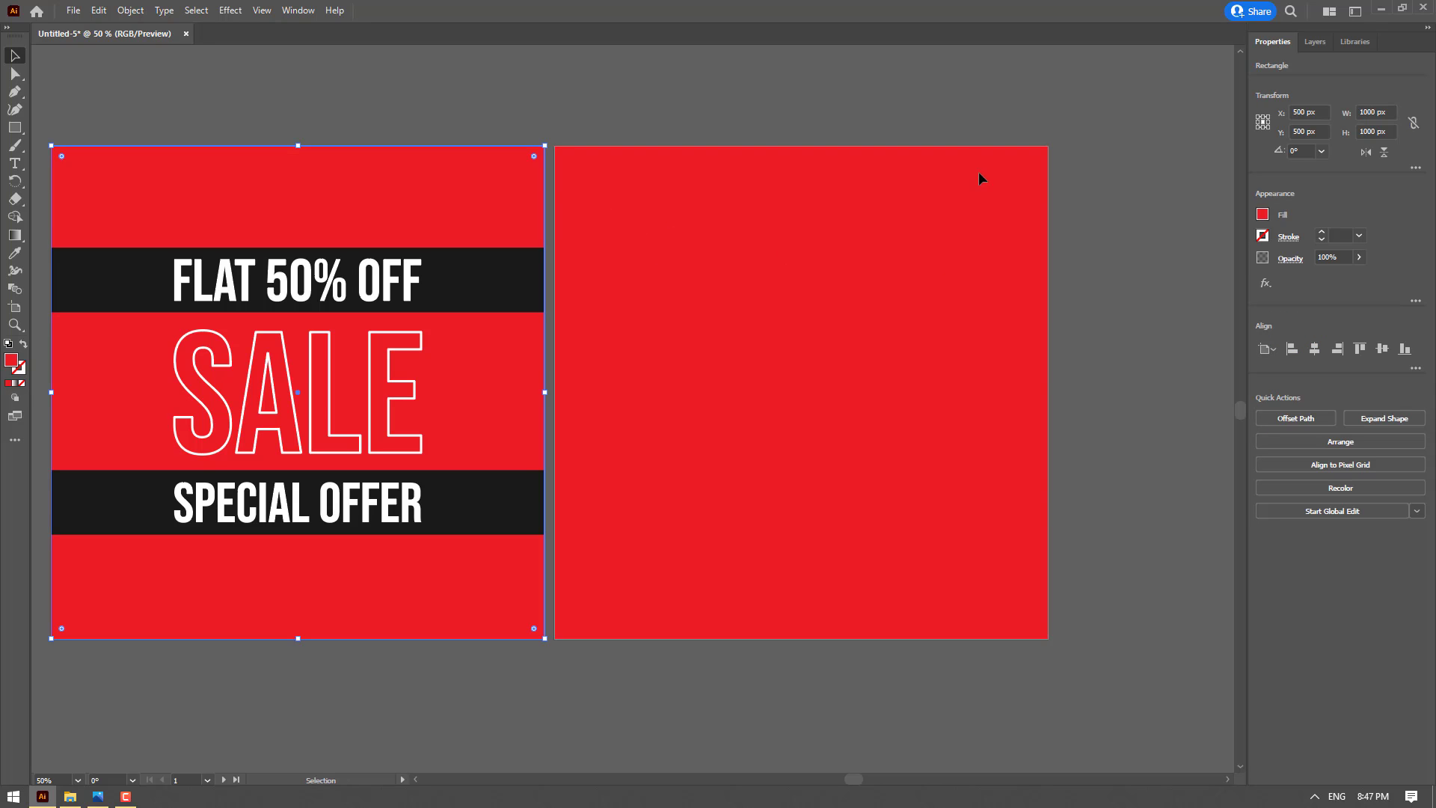
pyautogui.hotkey('ctrl', 'shift', 'a')
pyautogui.press('space')
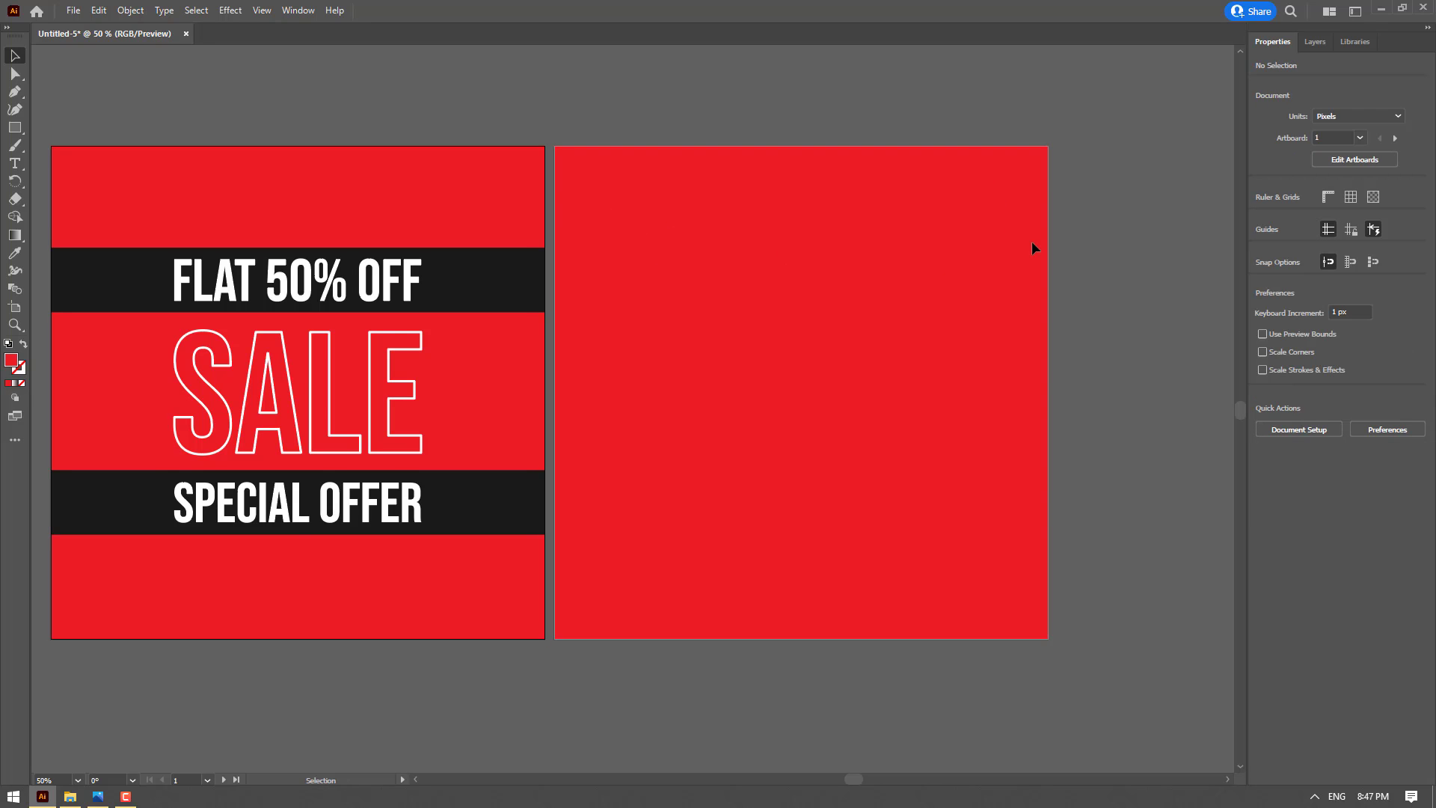
# Add the text BIG in 72 pt Bebas Neue Regular to the upper part of the second artboard
pyautogui.moveTo(947, 257)
pyautogui.mouseDown()
pyautogui.moveTo(973, 260)
pyautogui.moveTo(928, 237)
pyautogui.mouseUp()
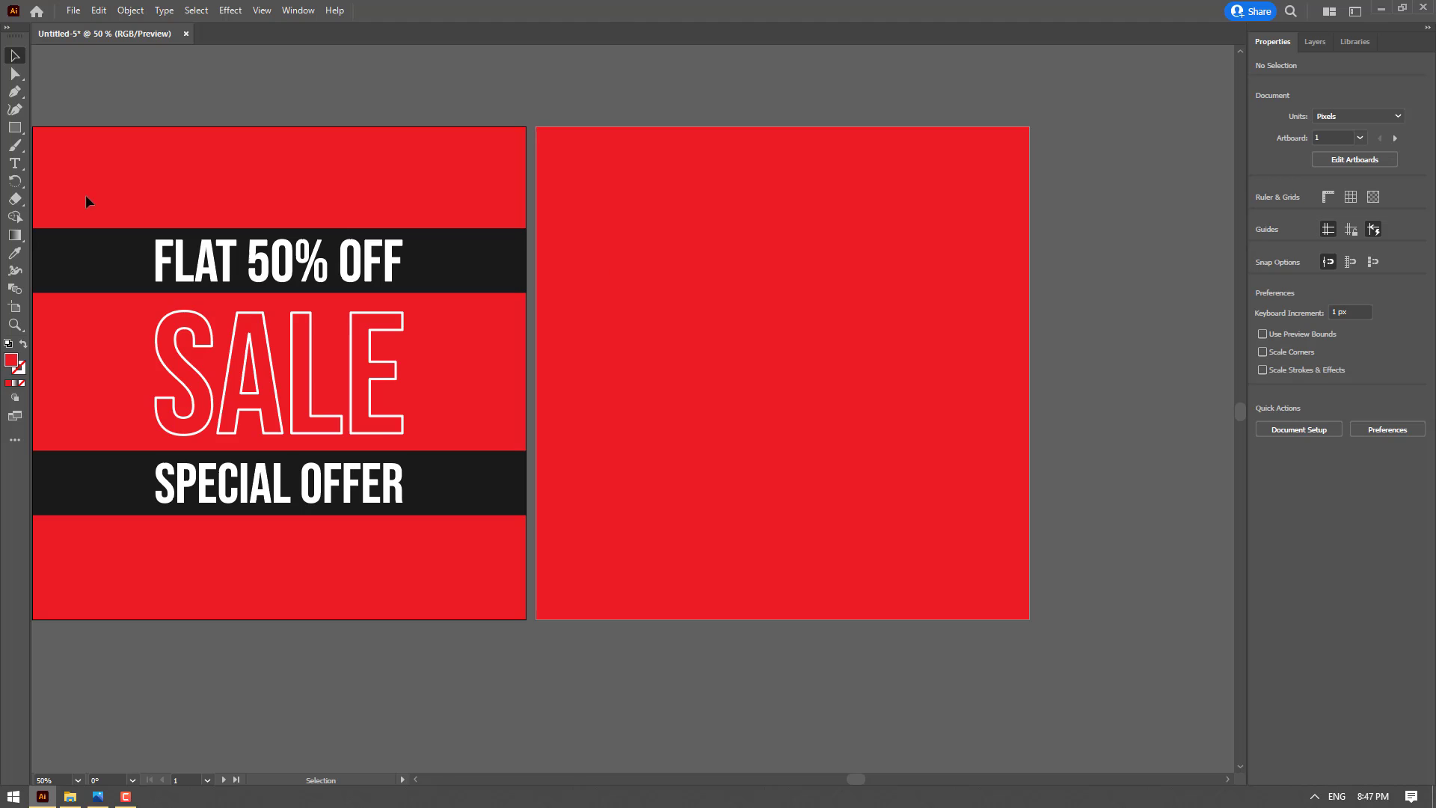
pyautogui.click(15, 163)
pyautogui.click(657, 278)
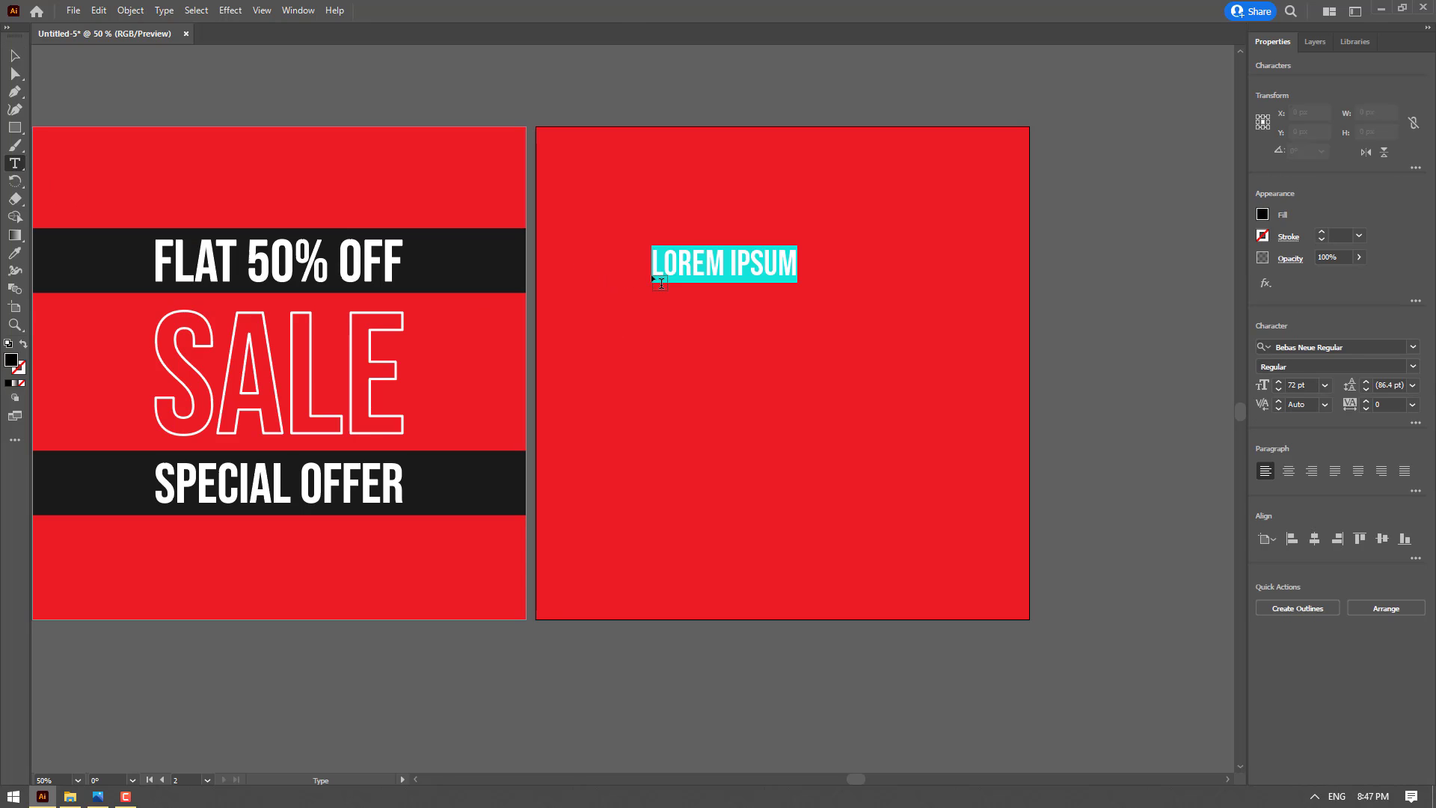
pyautogui.write('BI')
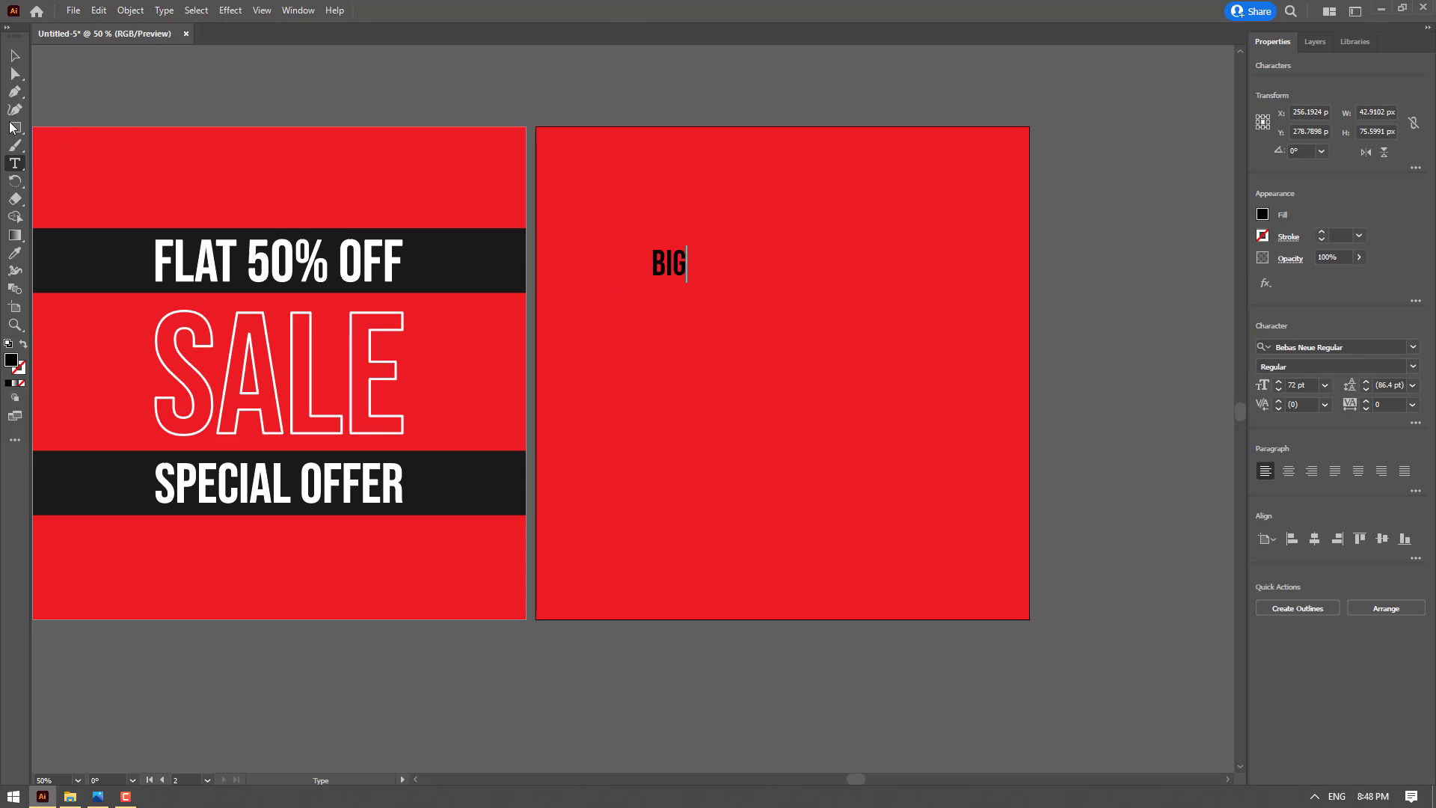
pyautogui.write('G')
# Duplicate the BIG text directly below itself and change the copy to OFFER
pyautogui.click(15, 55)
pyautogui.moveTo(676, 271); pyautogui.dragTo(671, 320)
pyautogui.press('t')
pyautogui.doubleClick(668, 317)
pyautogui.write('OFFER')
pyautogui.press('Escape')
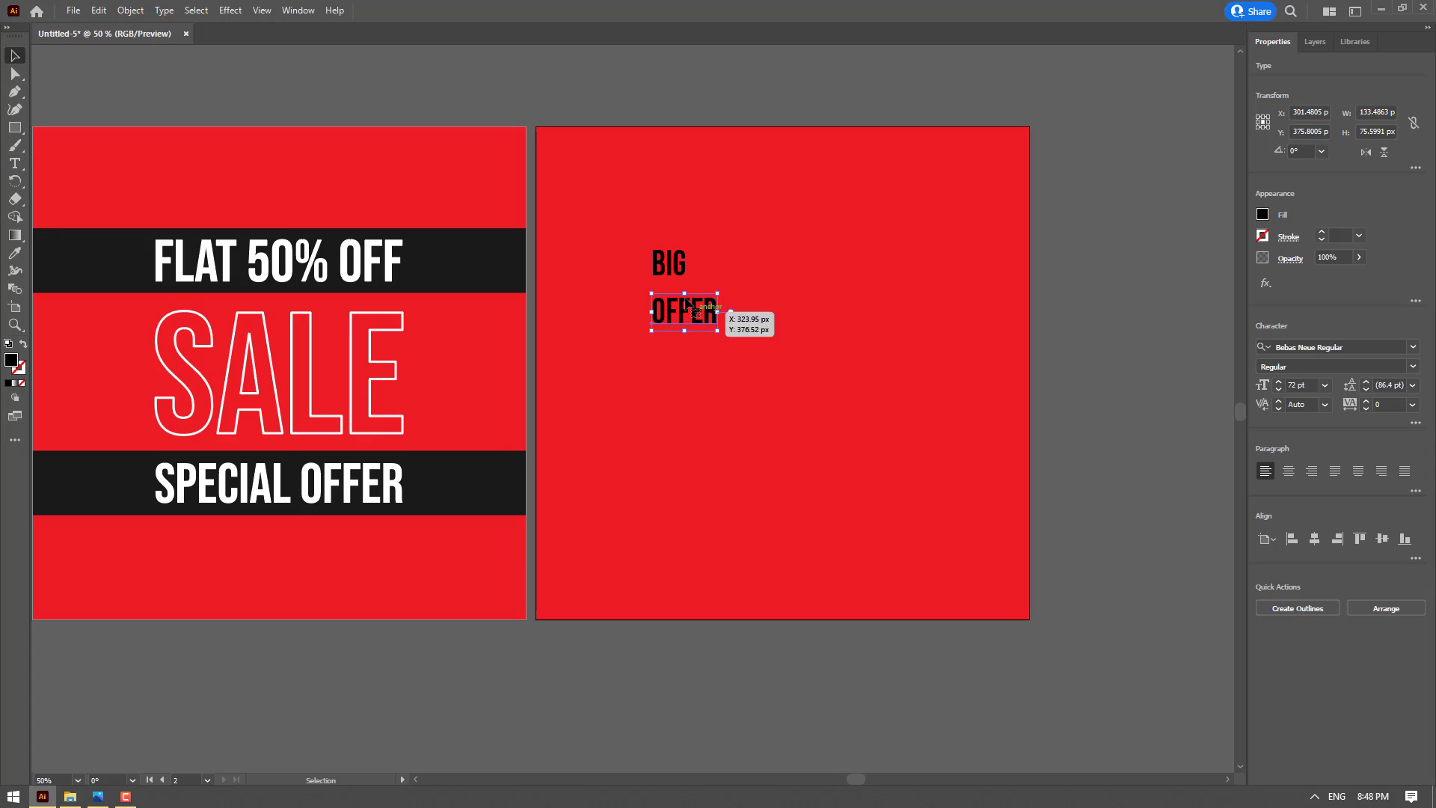
# Duplicate the OFFER text below itself on the second artboard and change the copy to FLAT 50% OFF
pyautogui.moveTo(684, 313); pyautogui.dragTo(685, 387)
pyautogui.press('t')
pyautogui.doubleClick(684, 387)
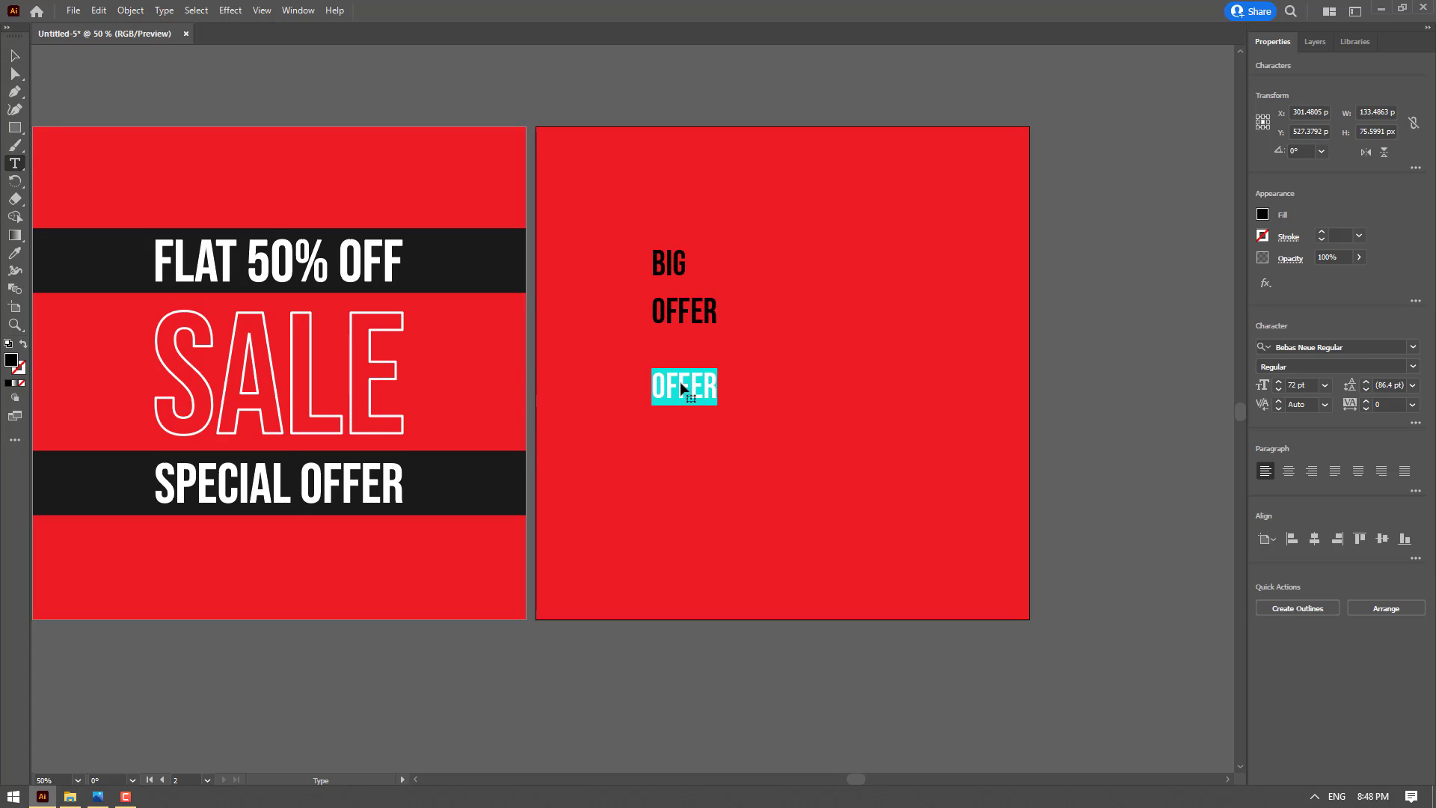
pyautogui.write('FLAT 50')
pyautogui.press('BackSpace')
pyautogui.press('BackSpace')
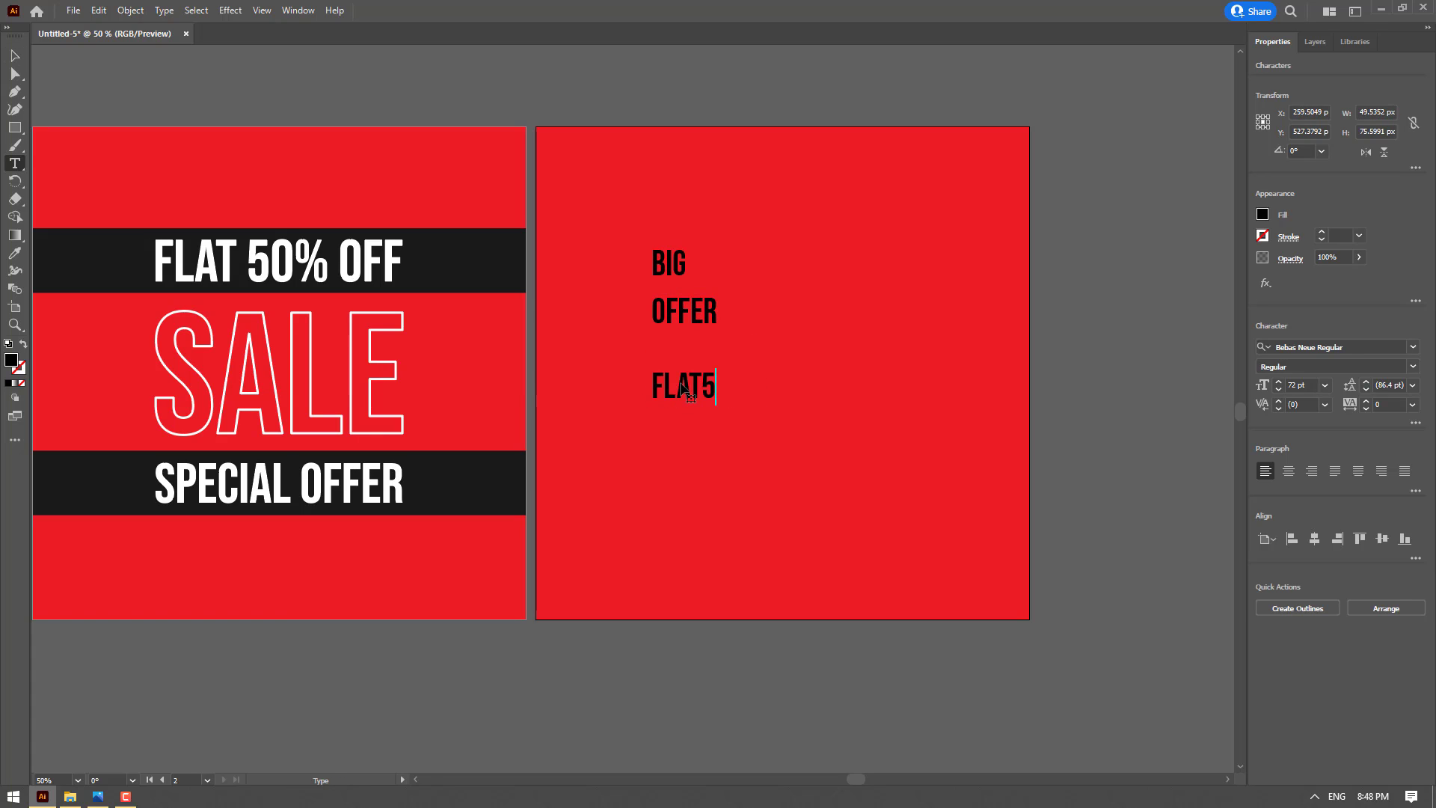
pyautogui.write('50% OFF')
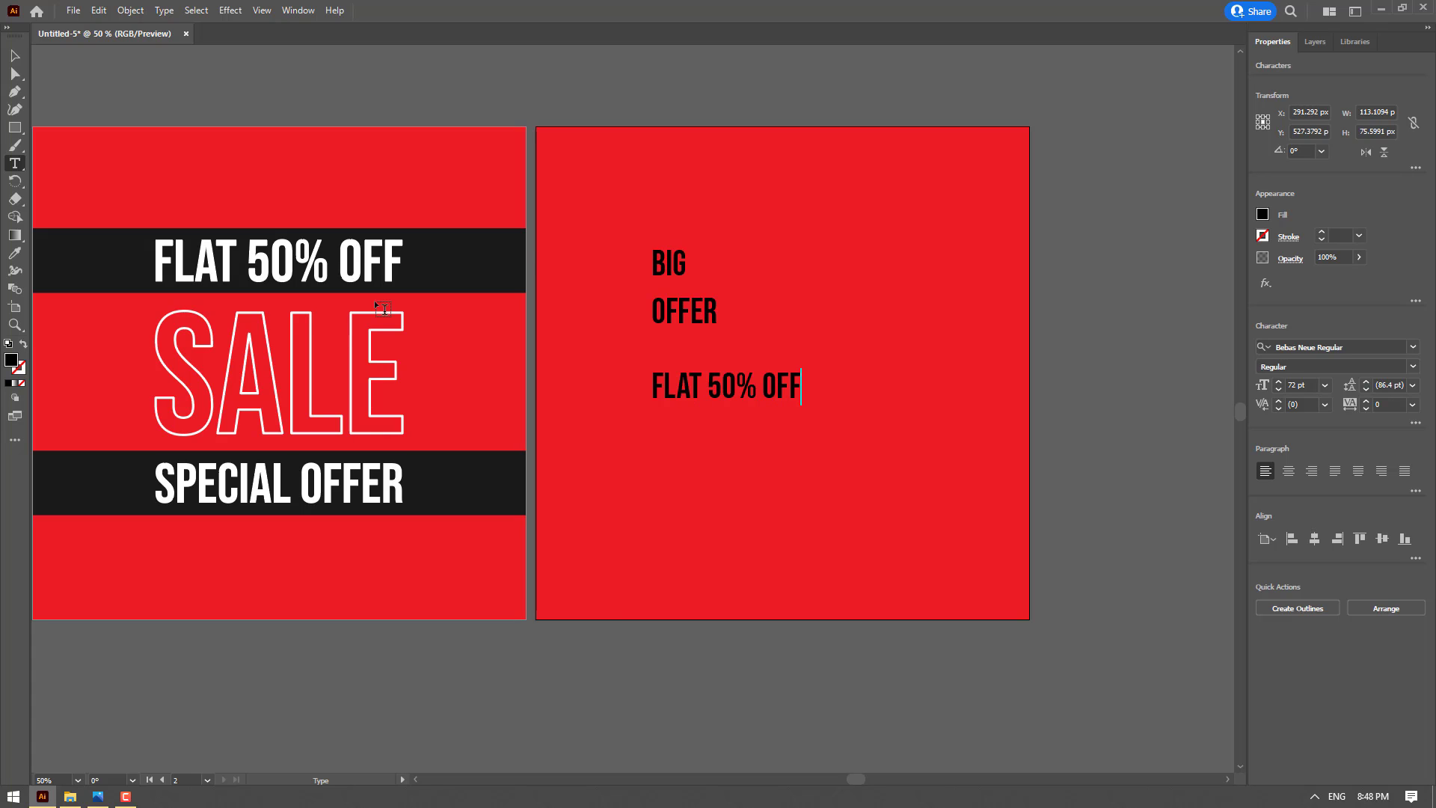
pyautogui.press('Escape')
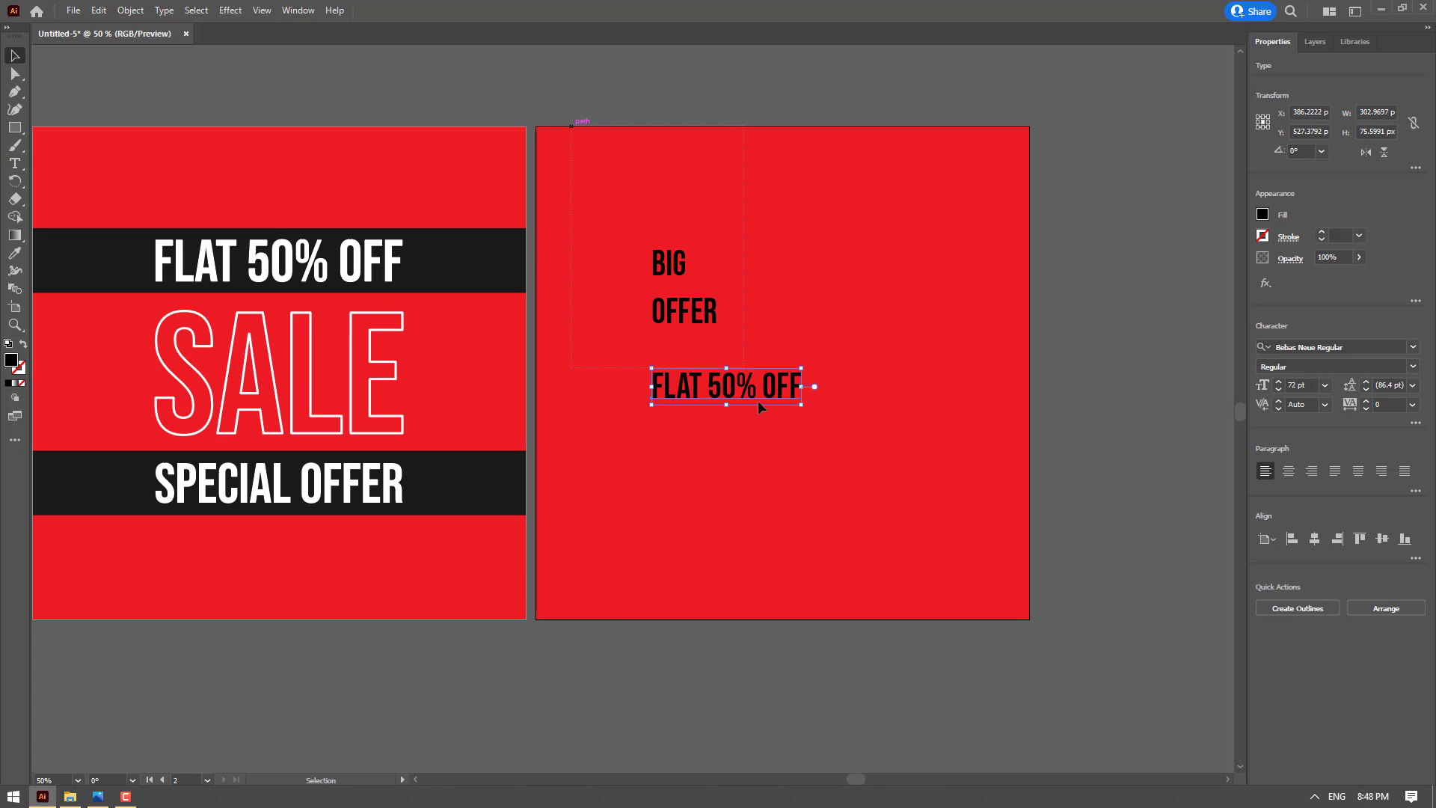
# Fill the BIG, OFFER and FLAT 50% OFF texts with white and convert them to outlines
pyautogui.hotkey('ctrl', 'a')
pyautogui.click(1263, 215)
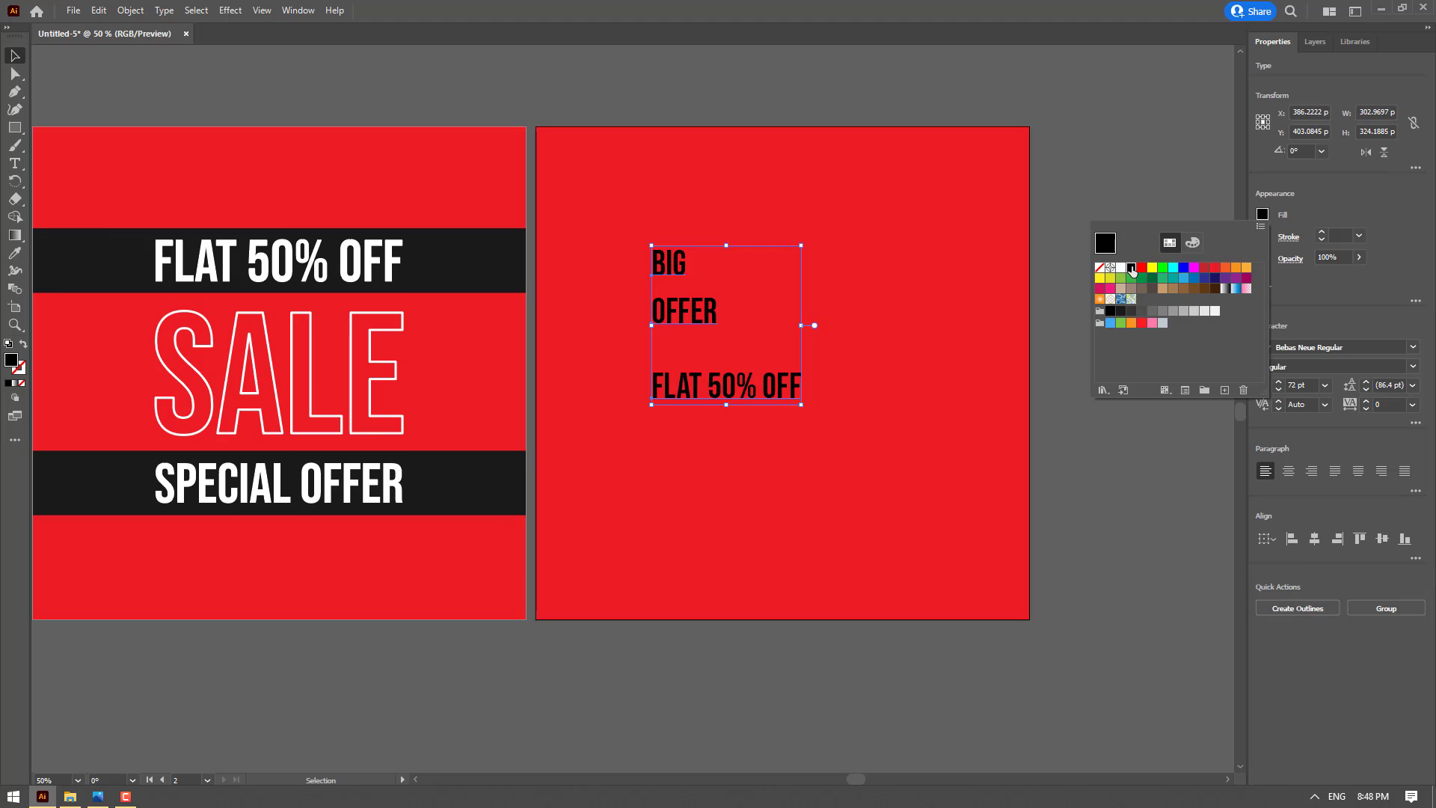
pyautogui.click(1123, 274)
pyautogui.click(1295, 608)
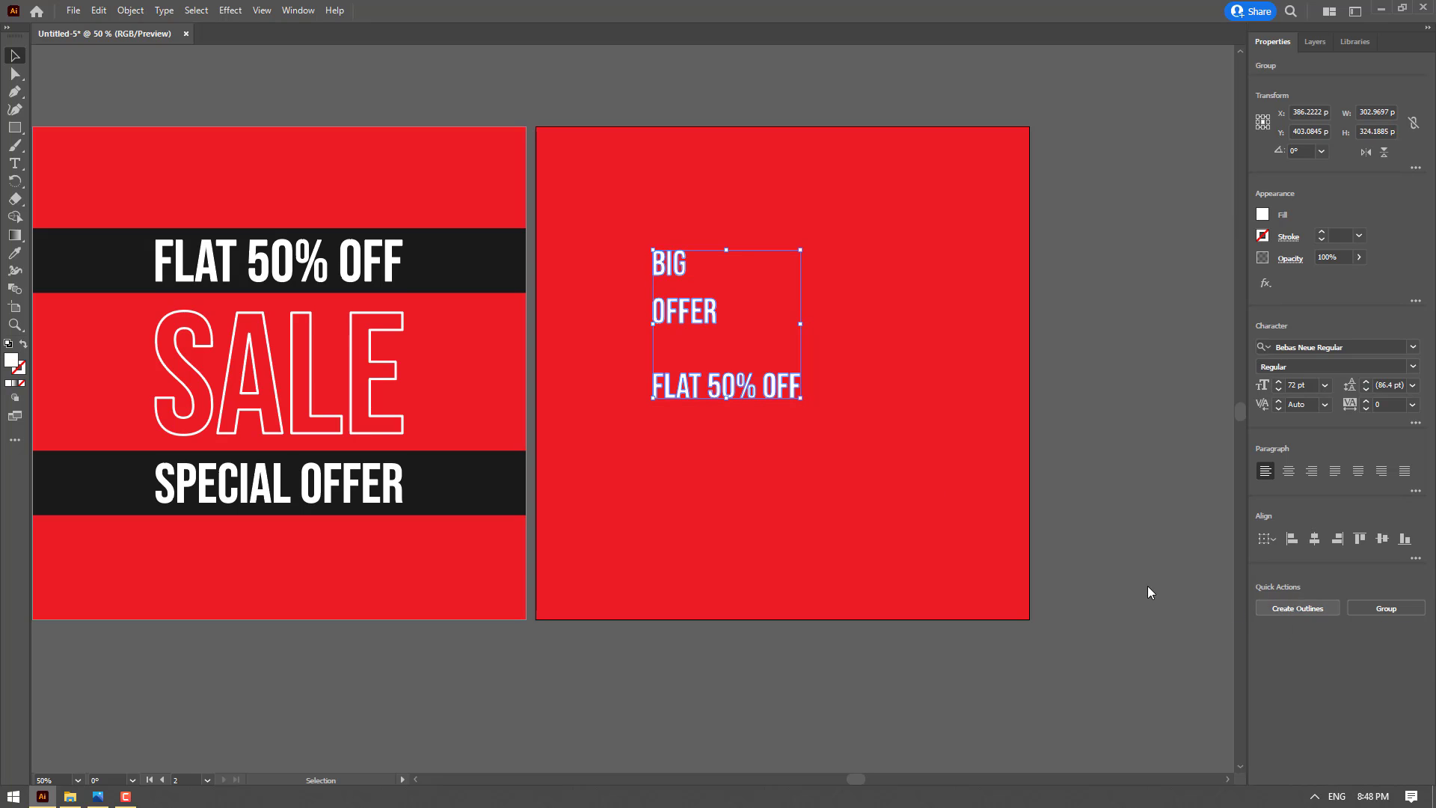
pyautogui.click(1099, 282)
# Move OFFER and FLAT 50% OFF together to the lower part of the second artboard, leaving BIG in place
pyautogui.click(727, 386)
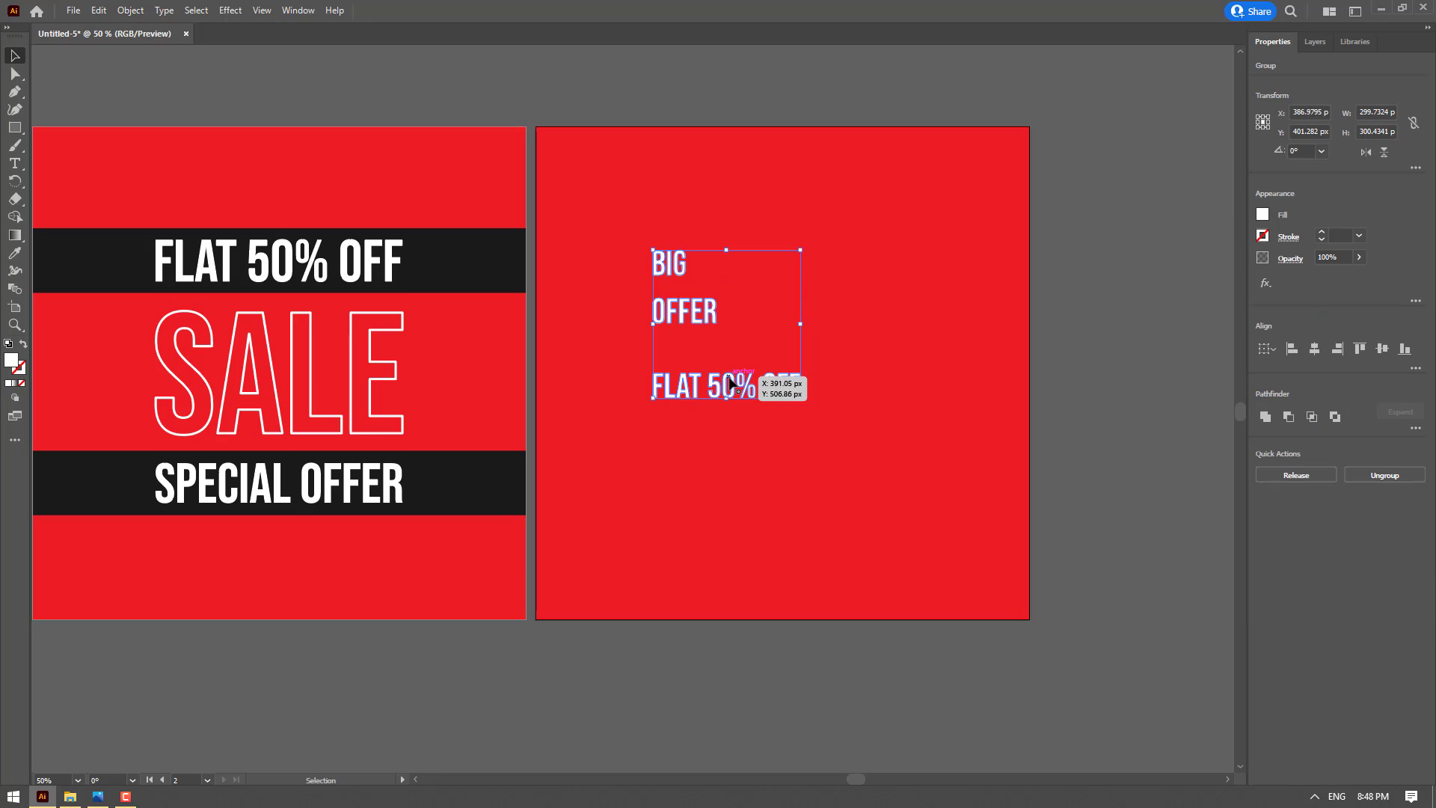
pyautogui.click(766, 285)
pyautogui.moveTo(728, 383); pyautogui.dragTo(720, 533)
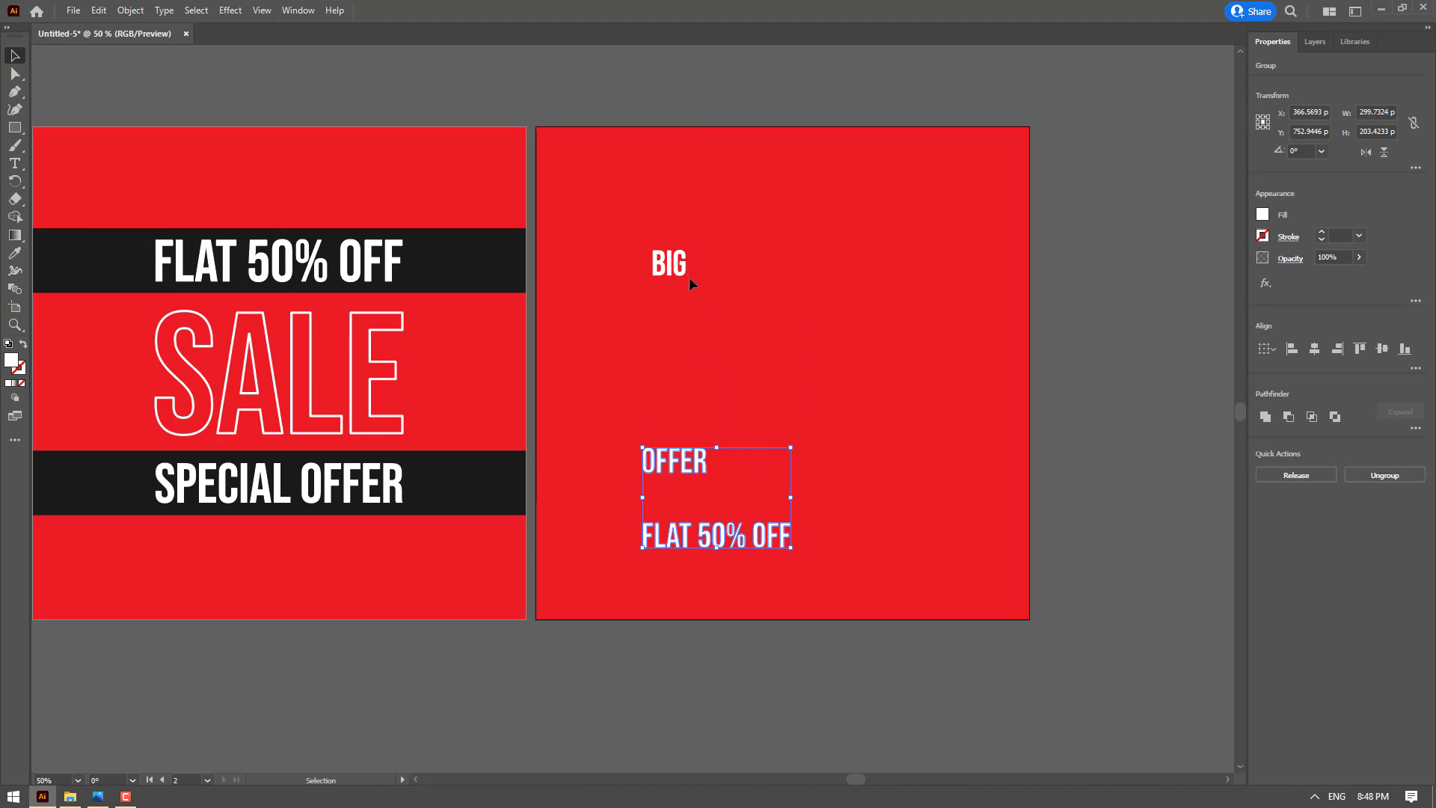
# Scale BIG proportionally to 500 px wide and center it horizontally and vertically on the second artboard
pyautogui.moveTo(684, 269); pyautogui.dragTo(829, 332)
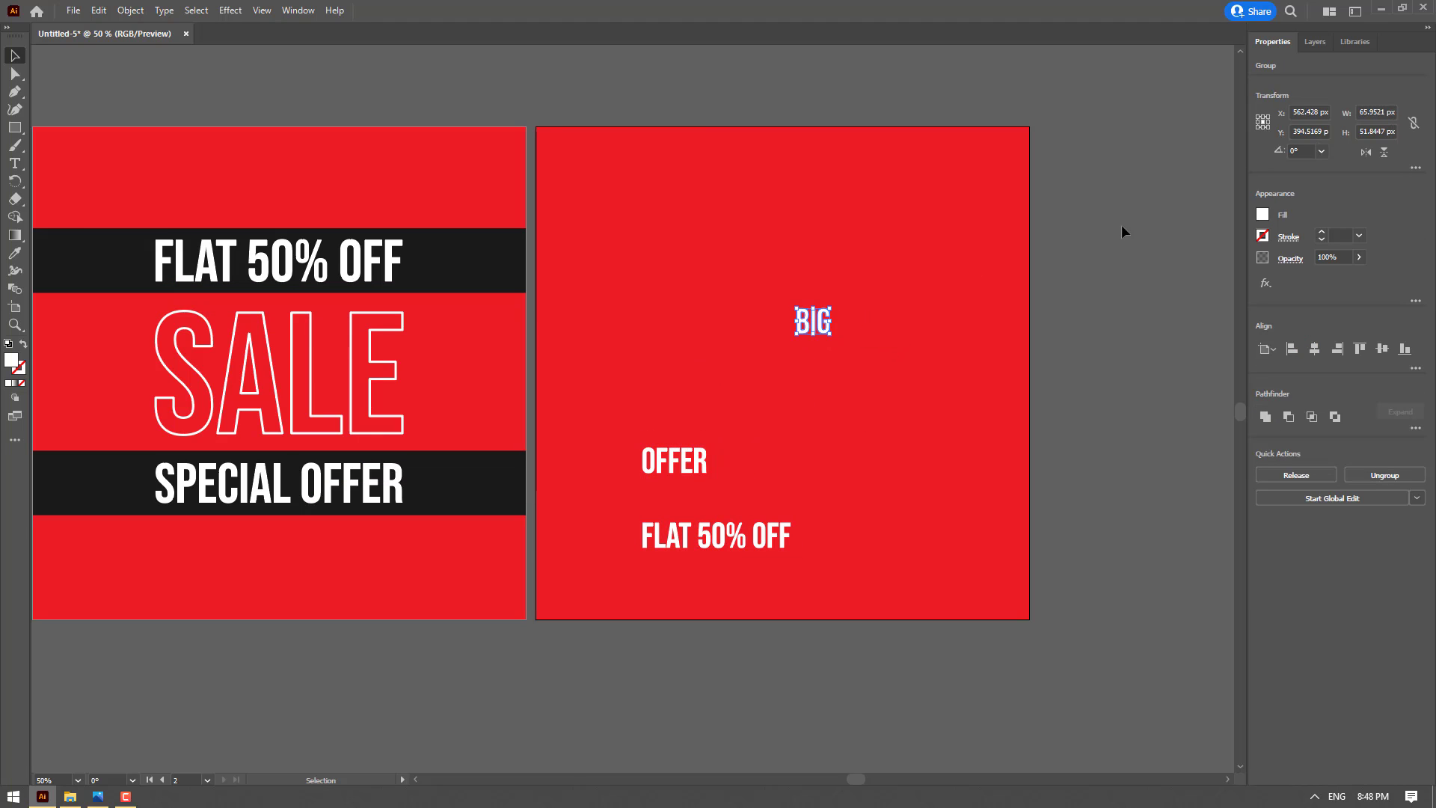
pyautogui.doubleClick(1382, 112)
pyautogui.write('500')
pyautogui.press('Return')
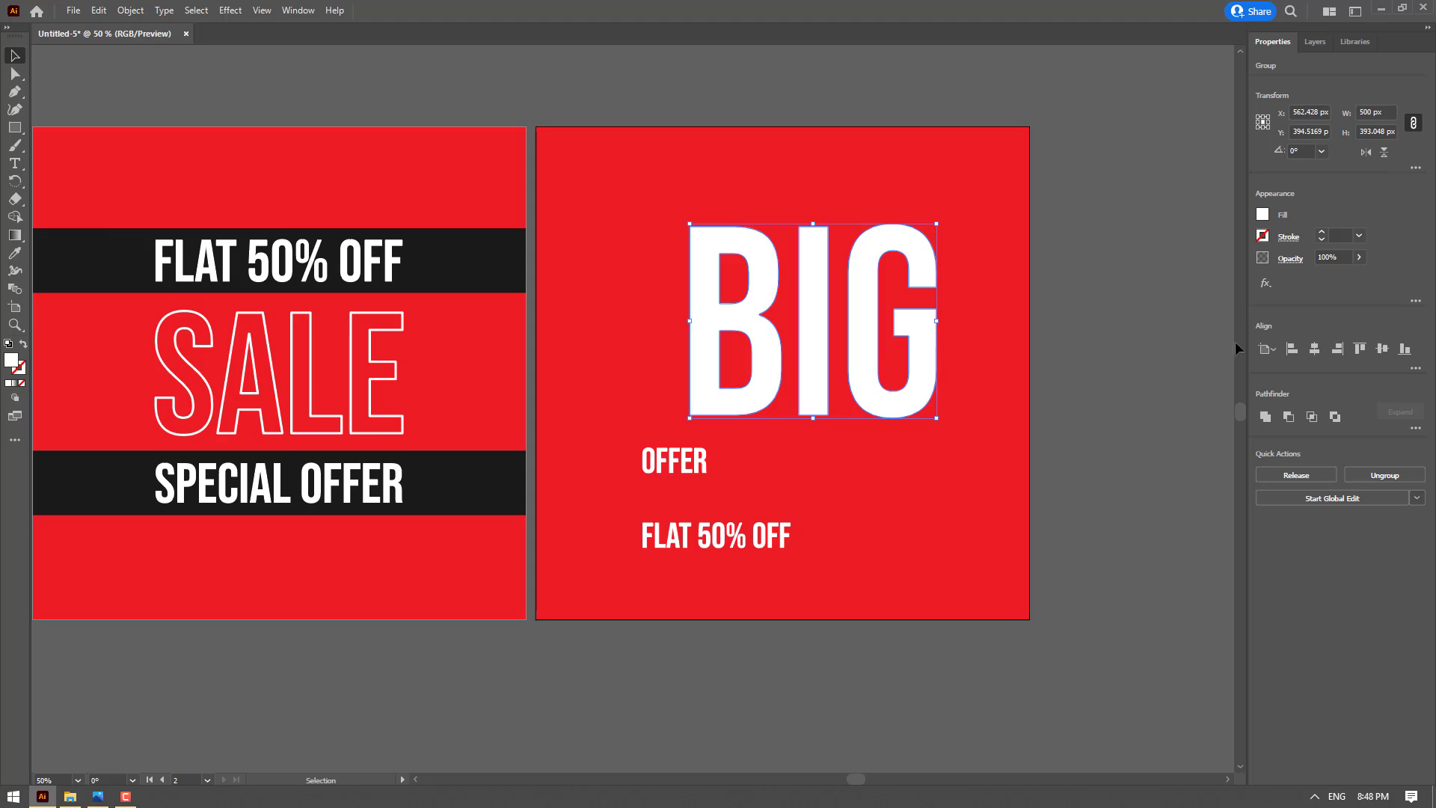
pyautogui.click(1315, 348)
pyautogui.click(1383, 347)
pyautogui.click(1105, 393)
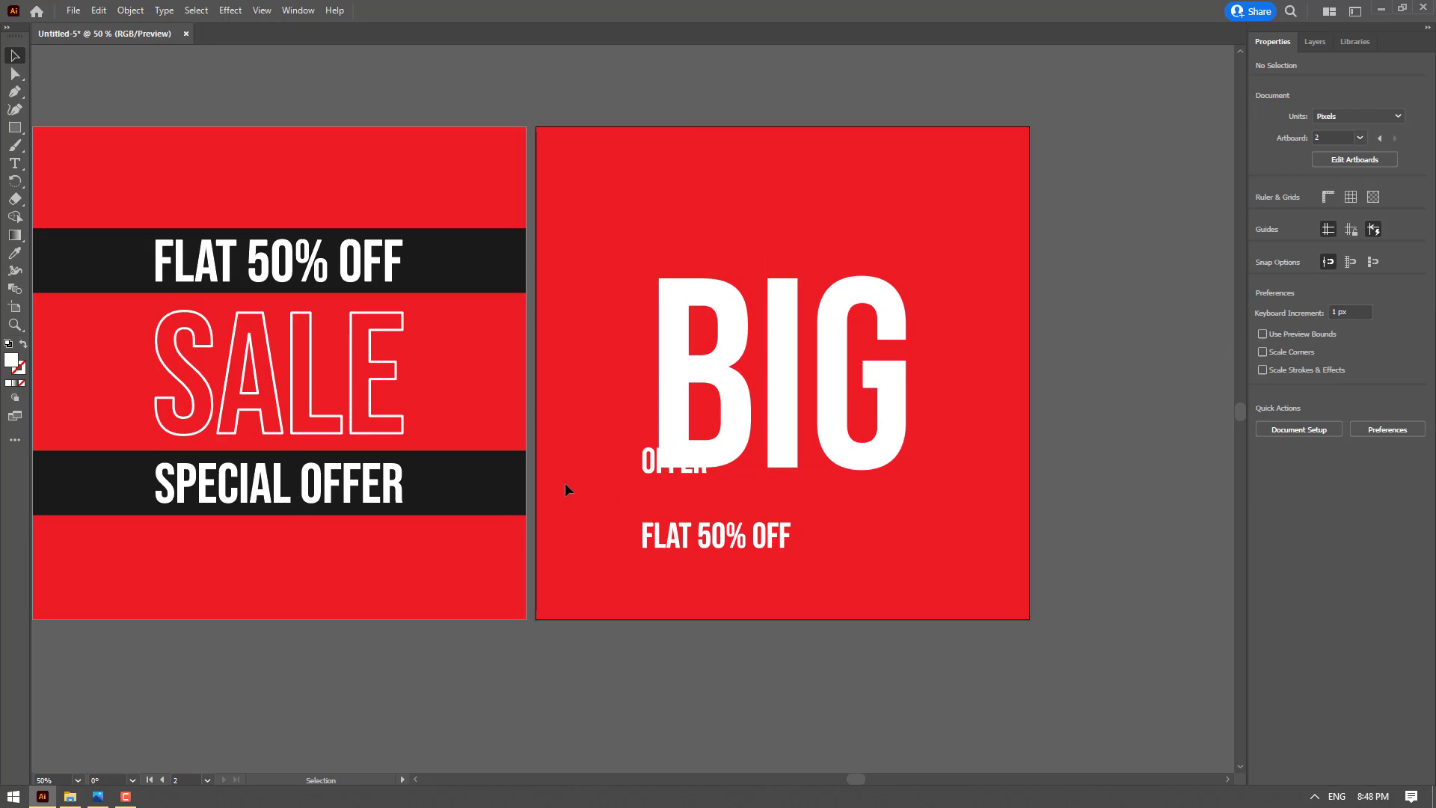
# Scale OFFER proportionally to 500 px wide and center it horizontally on the artboard
pyautogui.moveTo(652, 479); pyautogui.dragTo(655, 515)
pyautogui.doubleClick(1377, 111)
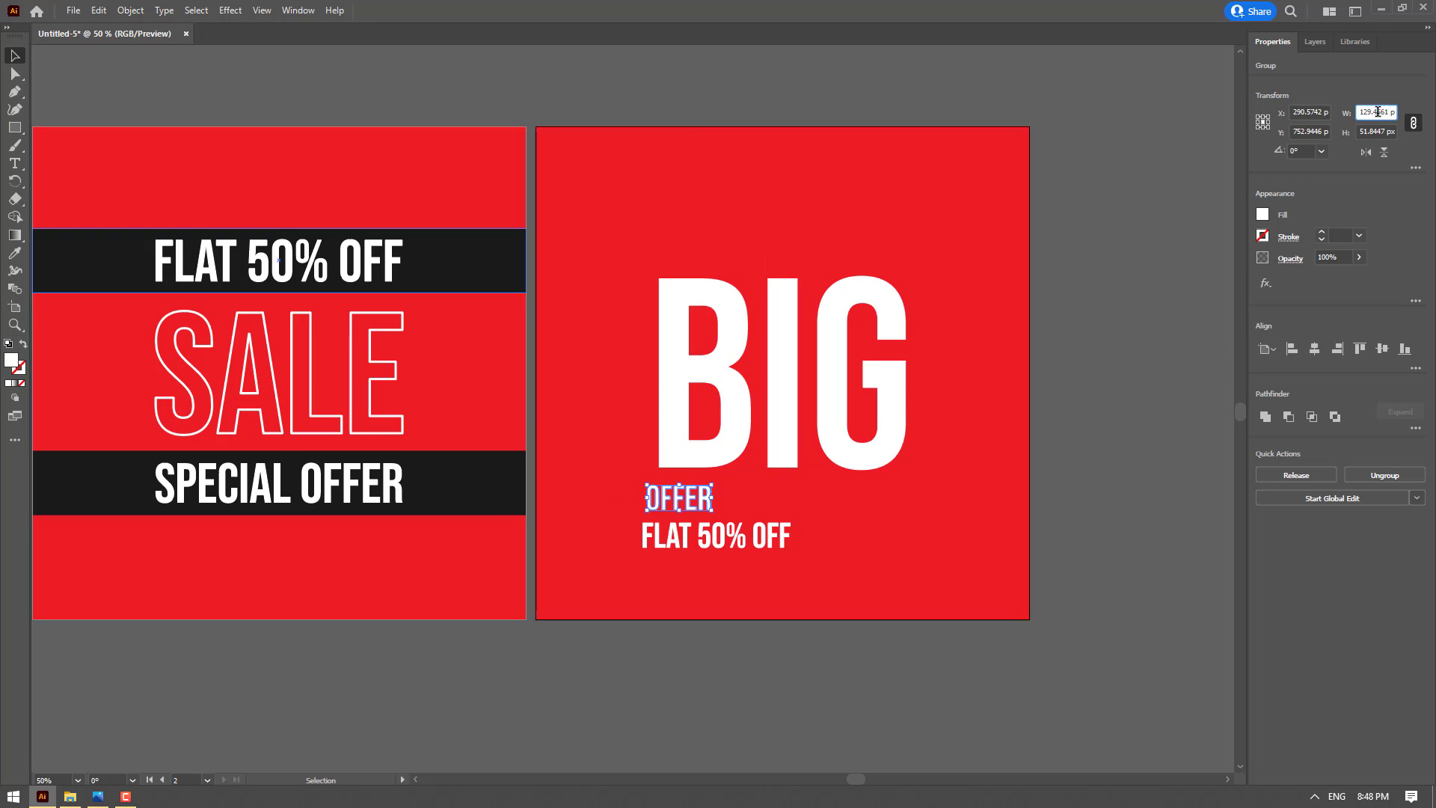
pyautogui.write('500')
pyautogui.press('Return')
pyautogui.click(1315, 348)
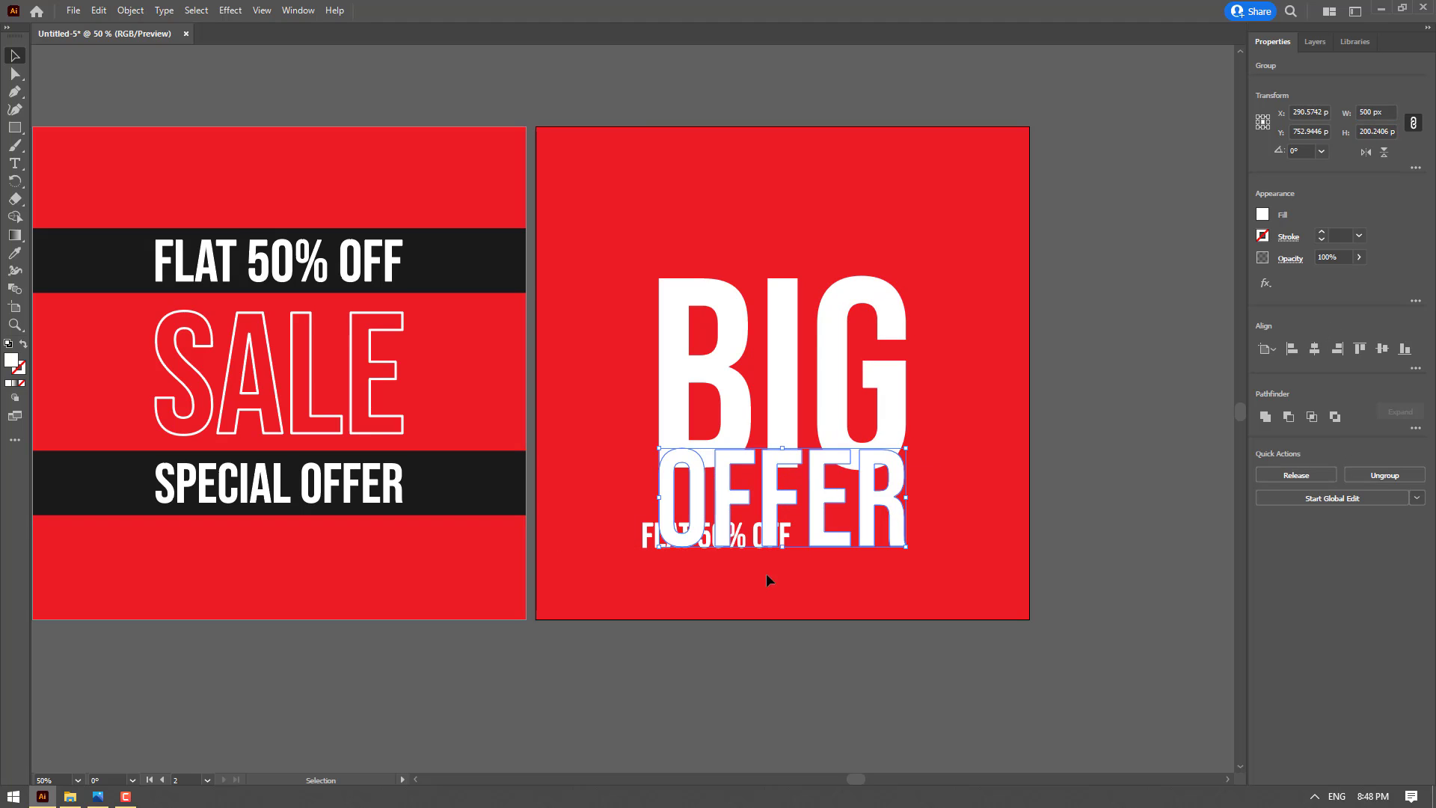
# Move FLAT 50% OFF below OFFER, scale it proportionally to 500 px wide and center it horizontally
pyautogui.moveTo(642, 553); pyautogui.dragTo(665, 581)
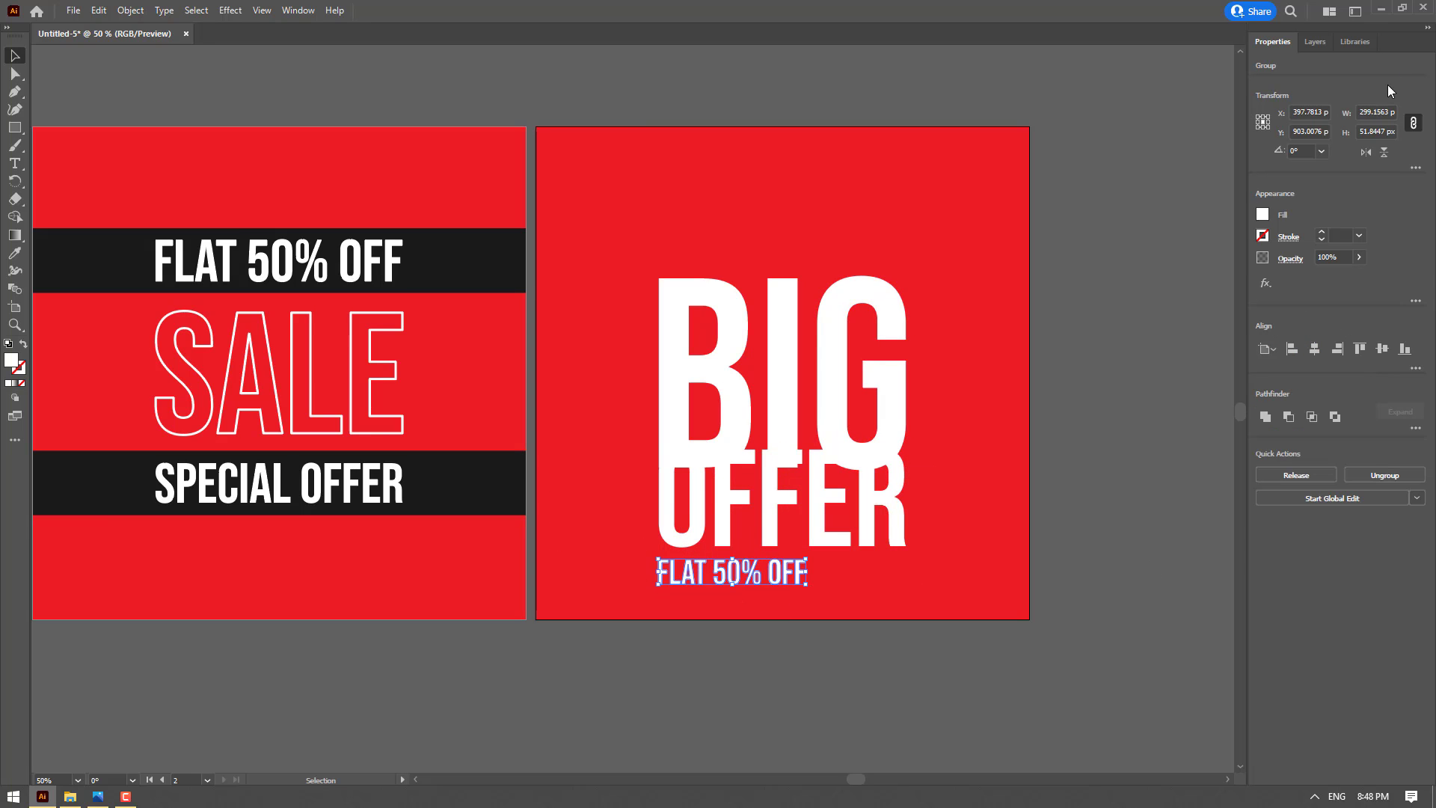
pyautogui.doubleClick(1376, 112)
pyautogui.write('500')
pyautogui.press('Return')
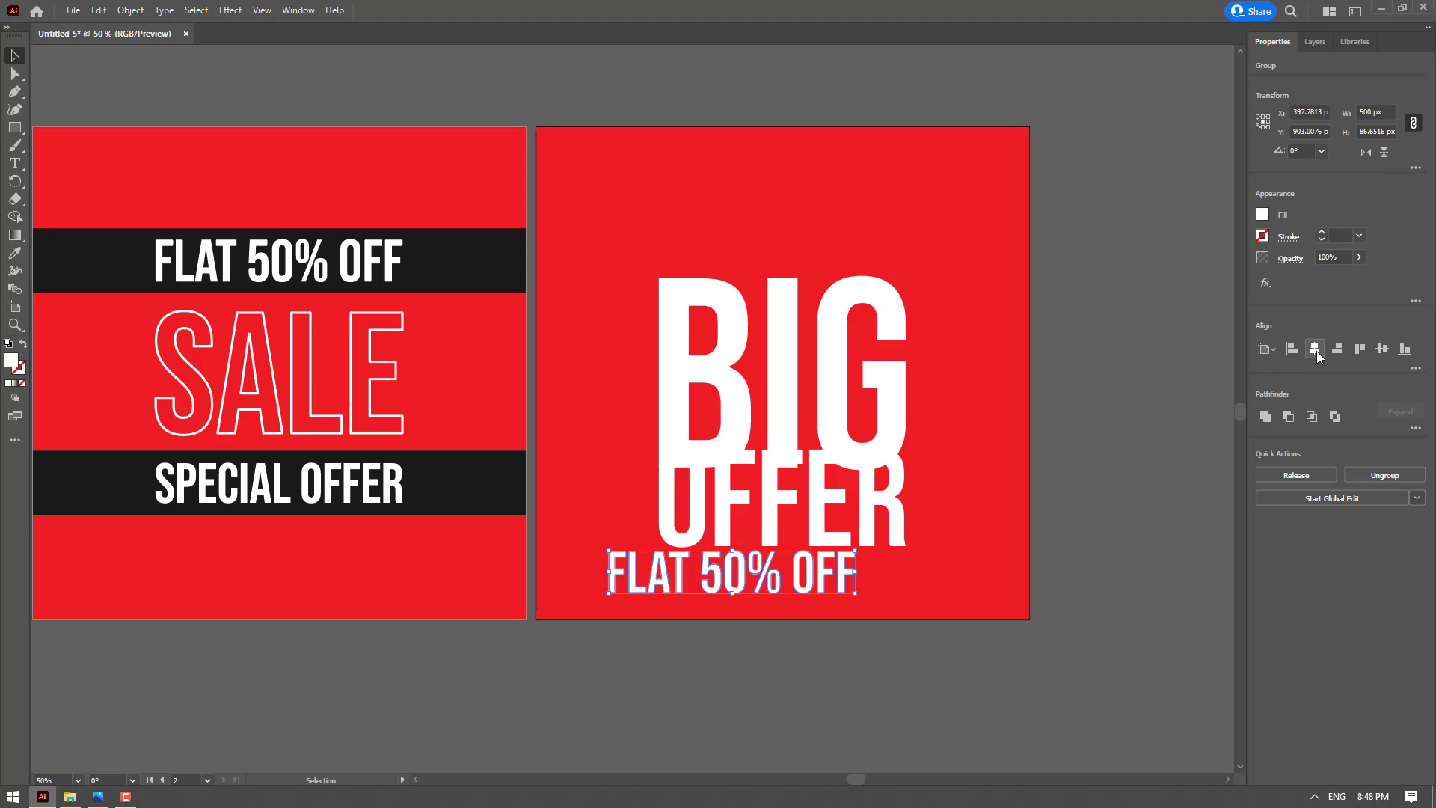
pyautogui.click(1315, 348)
# Turn BIG into outlined lettering with no fill and a 4 pt white stroke with round-join corners
pyautogui.click(872, 391)
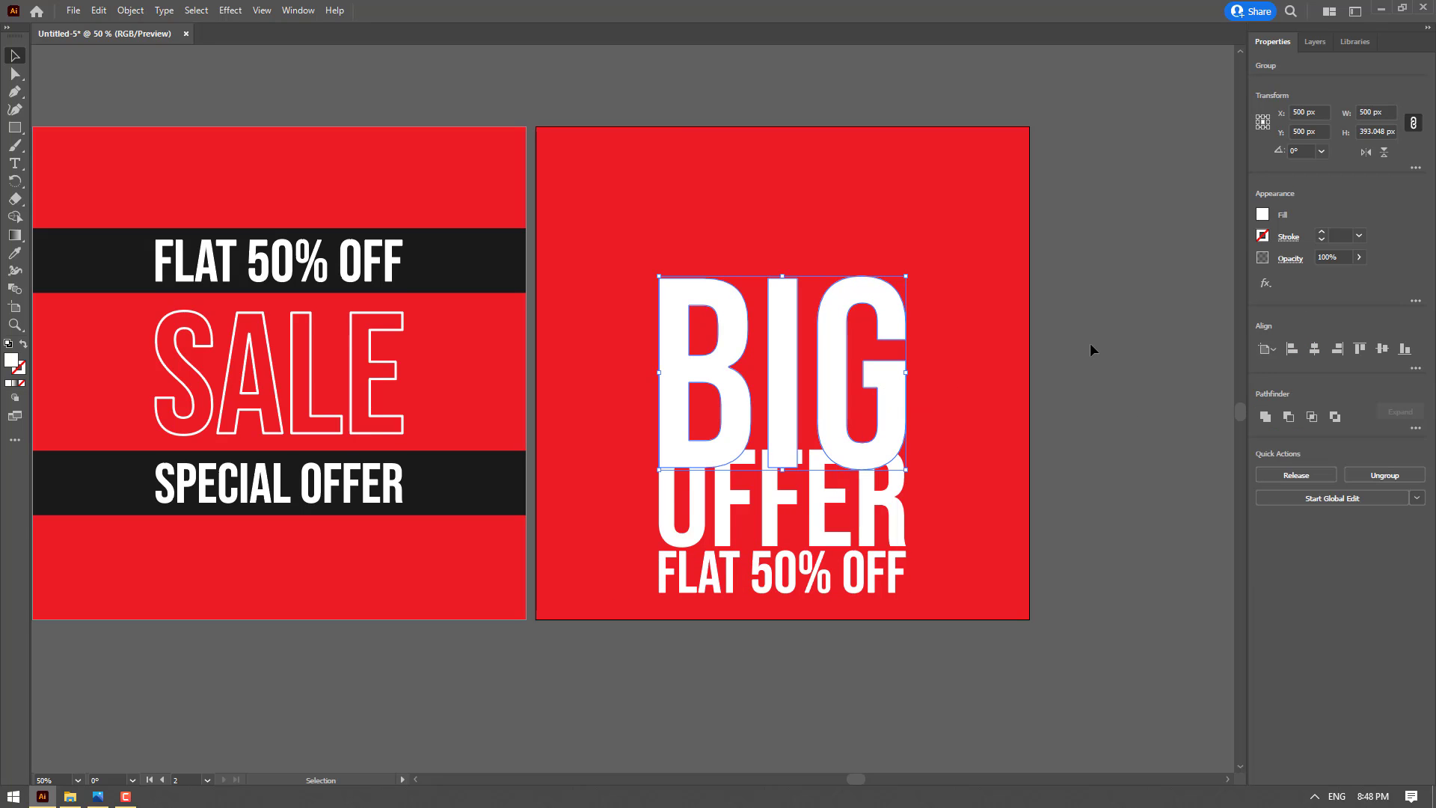
pyautogui.click(1263, 215)
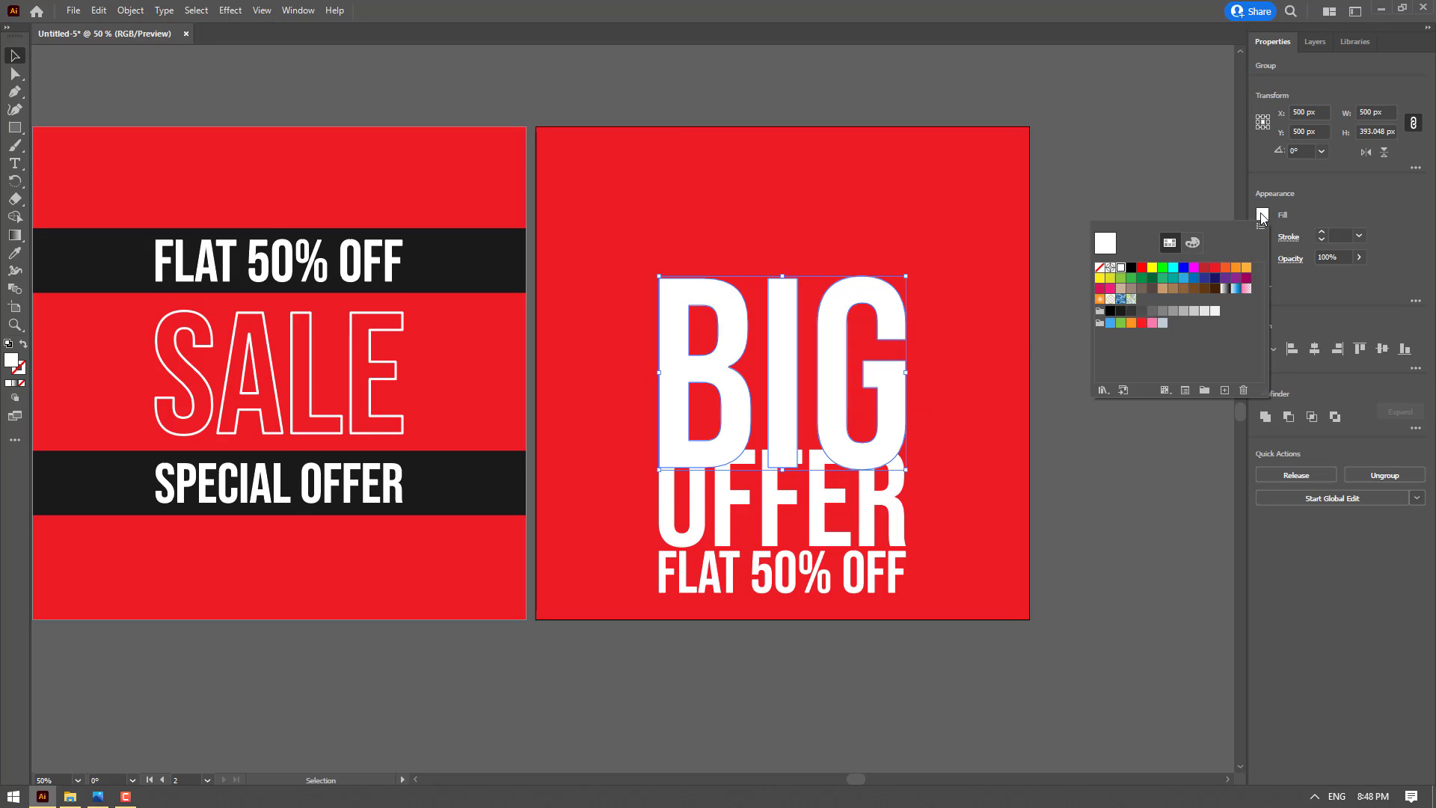
pyautogui.click(1106, 268)
pyautogui.click(1309, 198)
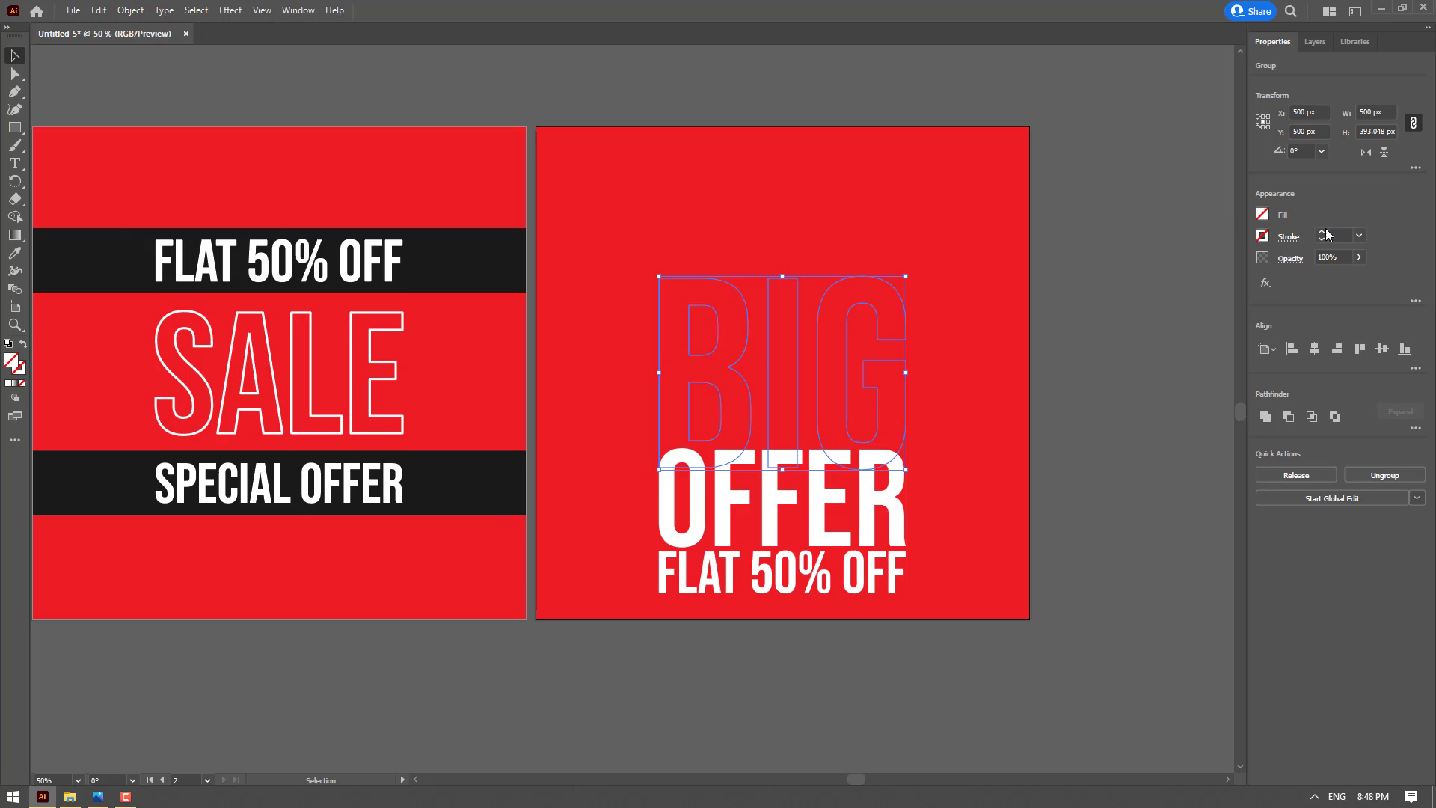
pyautogui.click(1321, 232)
pyautogui.click(1321, 232)
pyautogui.click(1321, 232)
pyautogui.click(1321, 232)
pyautogui.click(1275, 239)
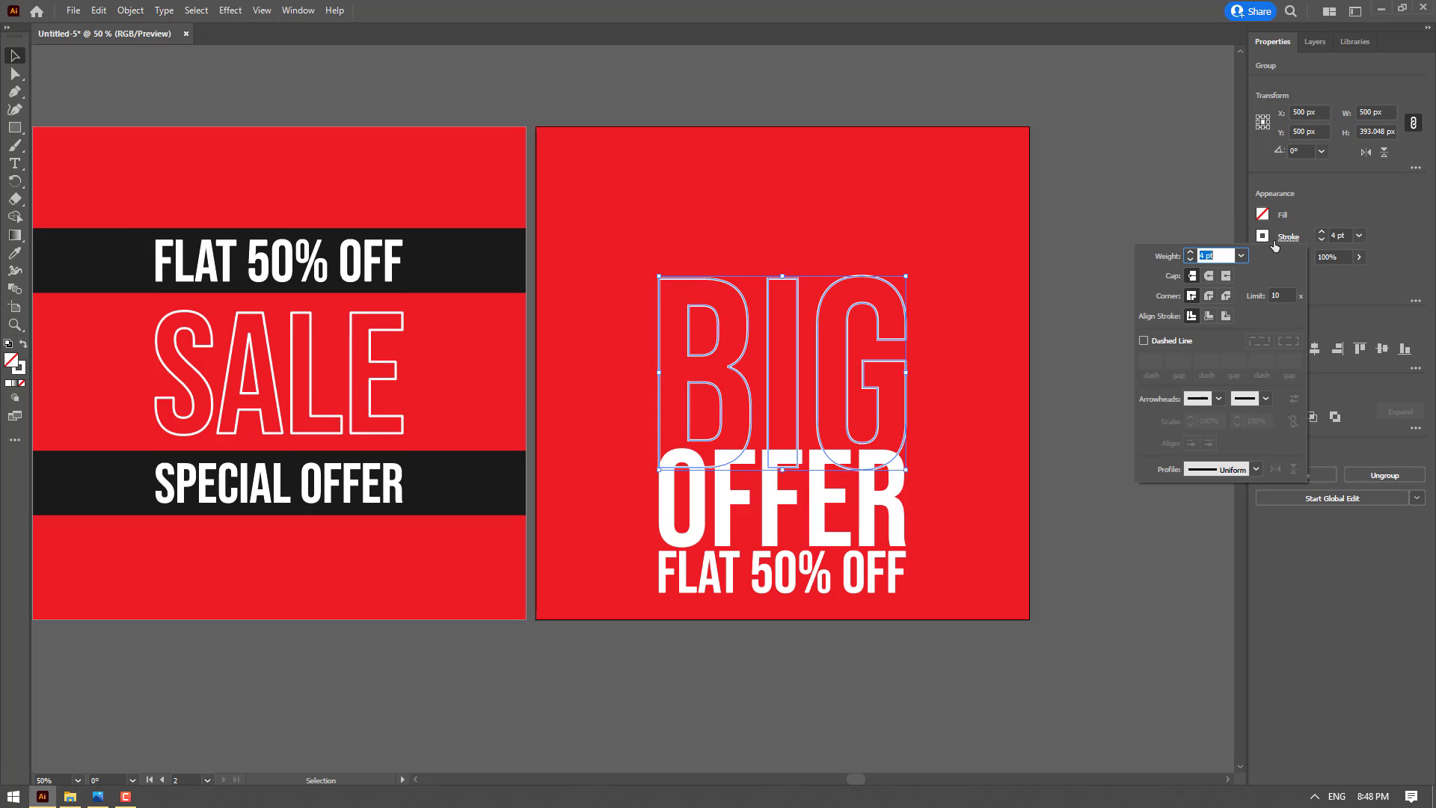
pyautogui.click(1209, 296)
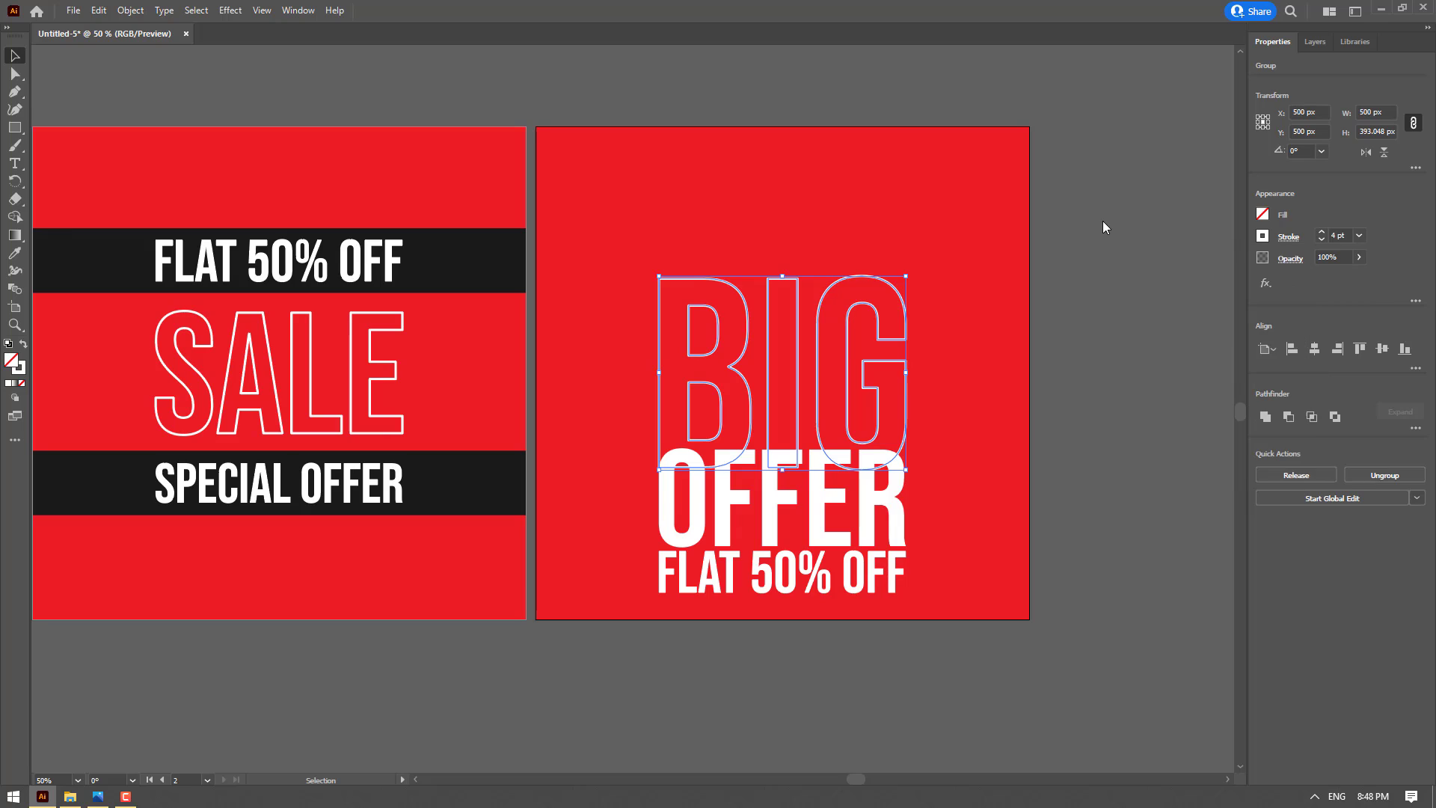
pyautogui.click(983, 317)
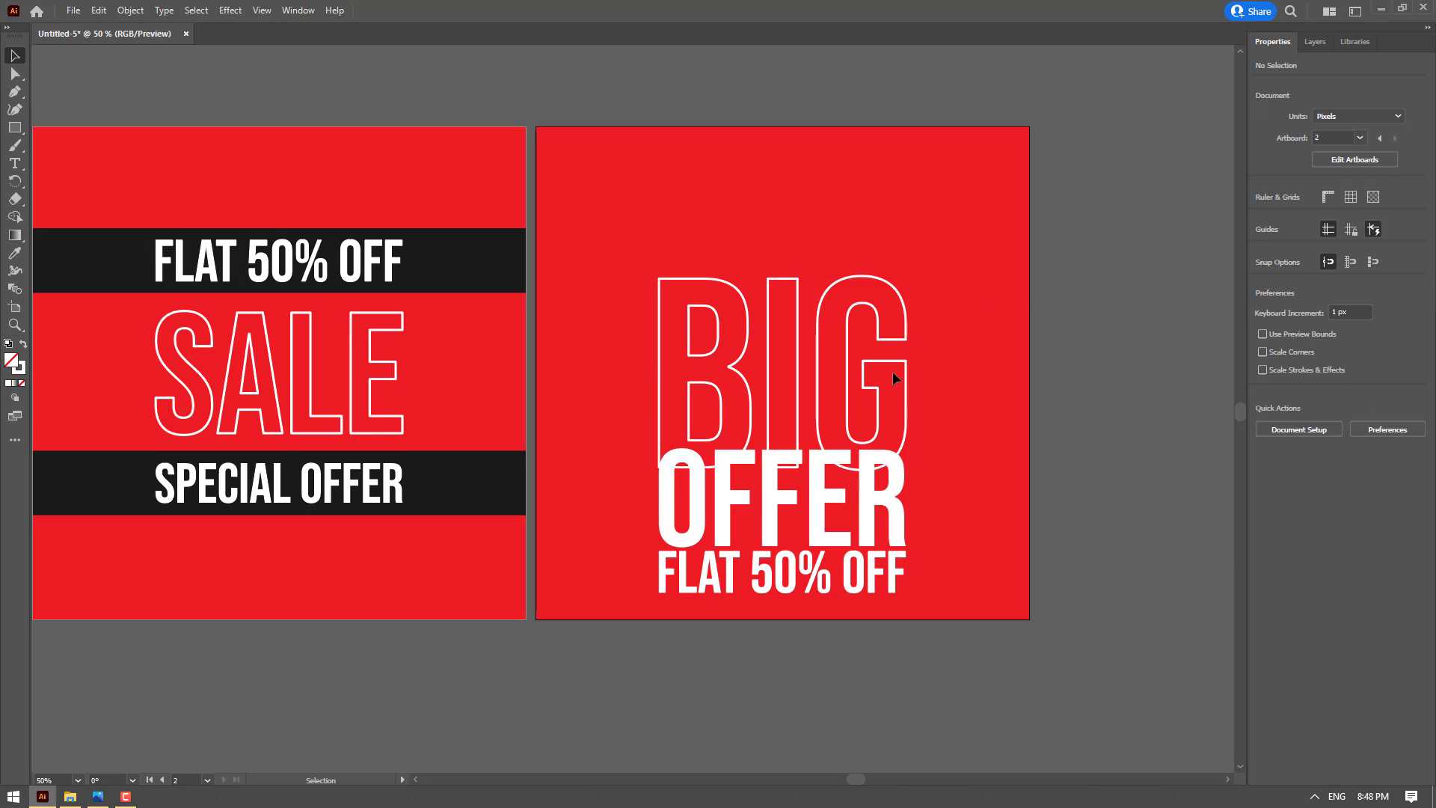
# Move OFFER down to sit just under BIG, and FLAT 50% OFF to sit just under OFFER
pyautogui.moveTo(883, 506); pyautogui.dragTo(883, 528)
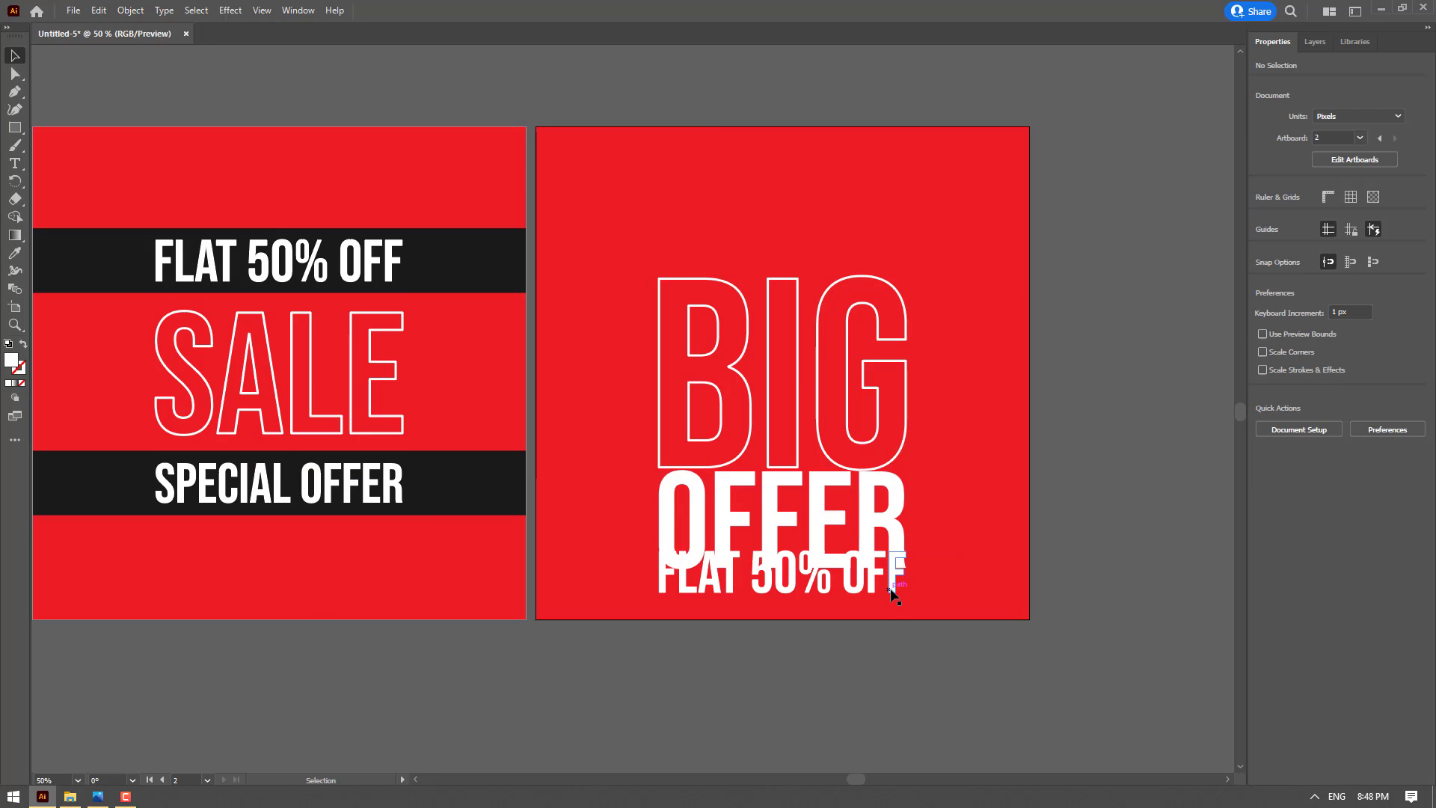
pyautogui.moveTo(894, 586); pyautogui.dragTo(892, 612)
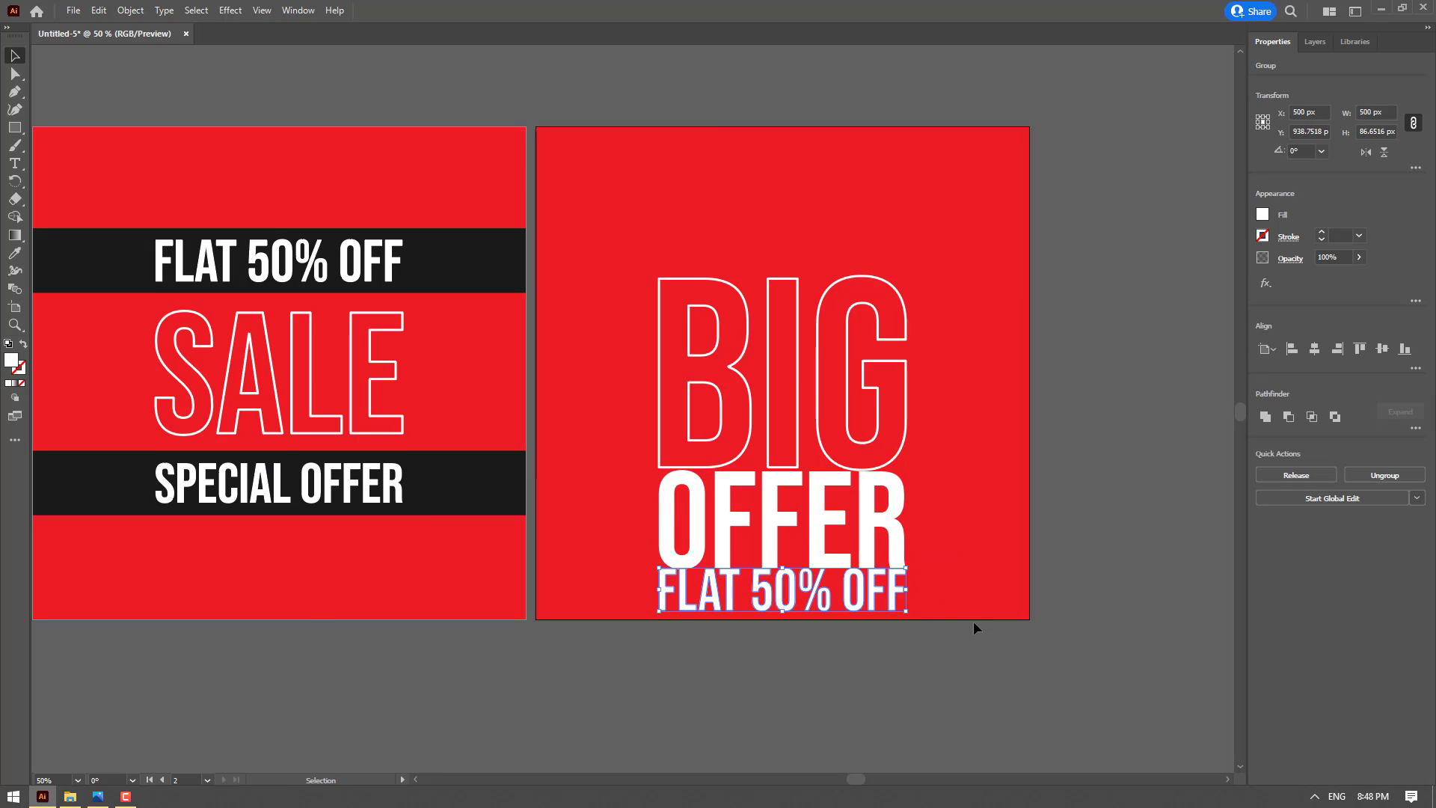
pyautogui.click(811, 398)
pyautogui.click(914, 491)
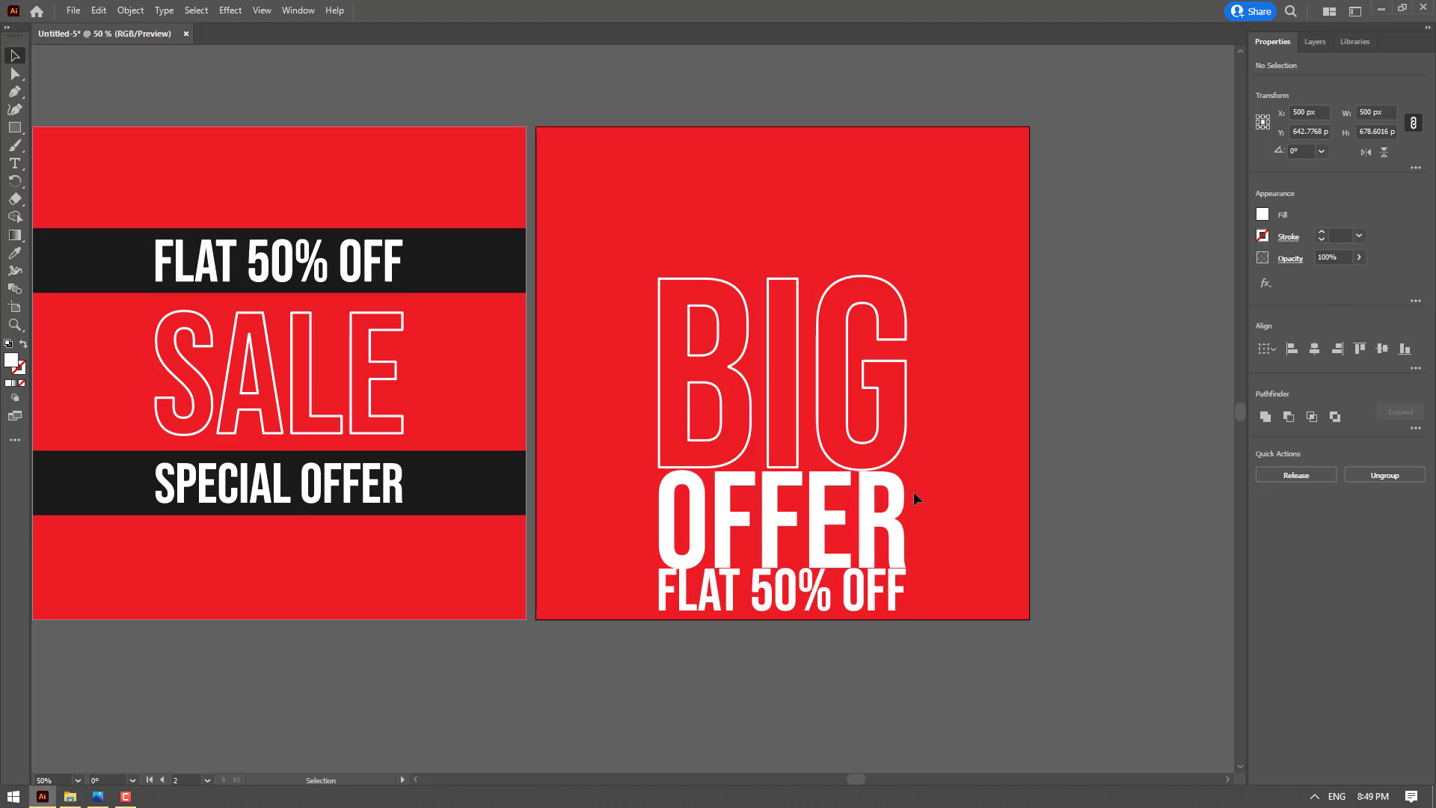
# Nudge OFFER and FLAT 50% OFF down 20 px together, and FLAT 50% OFF down another 20 px to space the lines evenly
pyautogui.moveTo(739, 545); pyautogui.dragTo(703, 518)
pyautogui.hotkey('shift', 'Down')
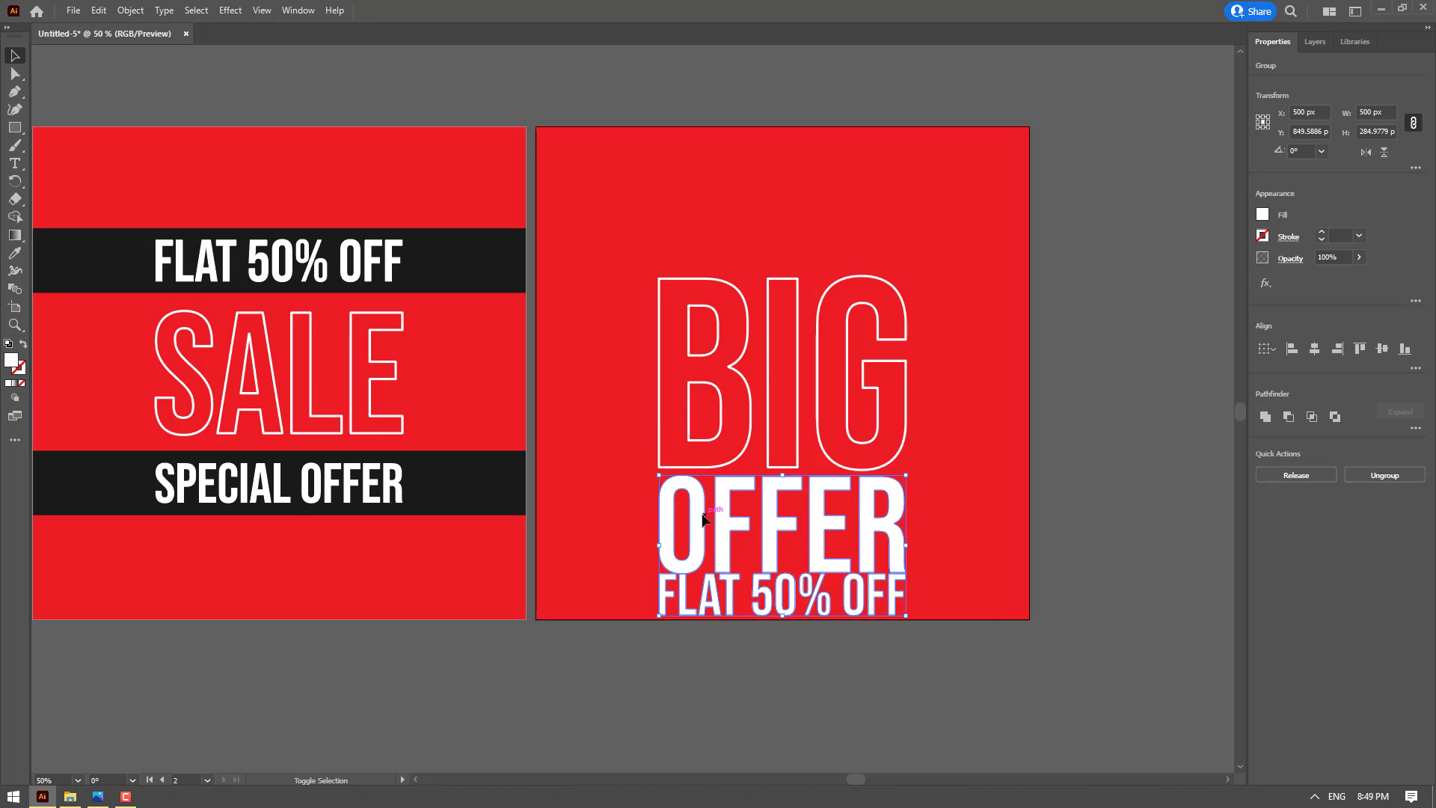
pyautogui.hotkey('shift', 'Down')
pyautogui.click(791, 668)
pyautogui.click(854, 601)
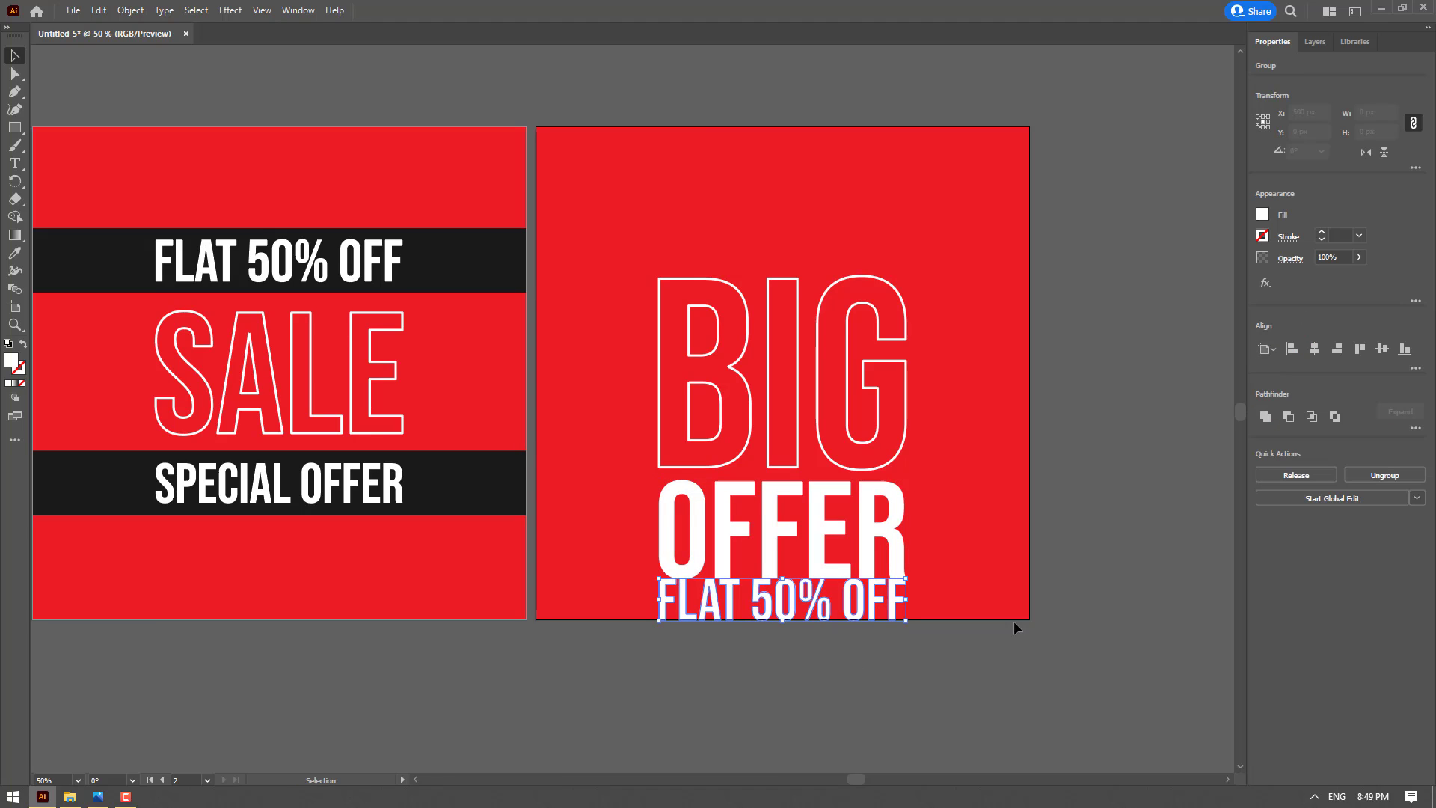
pyautogui.hotkey('shift', 'Down')
pyautogui.hotkey('shift', 'Down')
# Group BIG, OFFER and FLAT 50% OFF and center the group vertically on the artboard
pyautogui.moveTo(1003, 680); pyautogui.dragTo(598, 178)
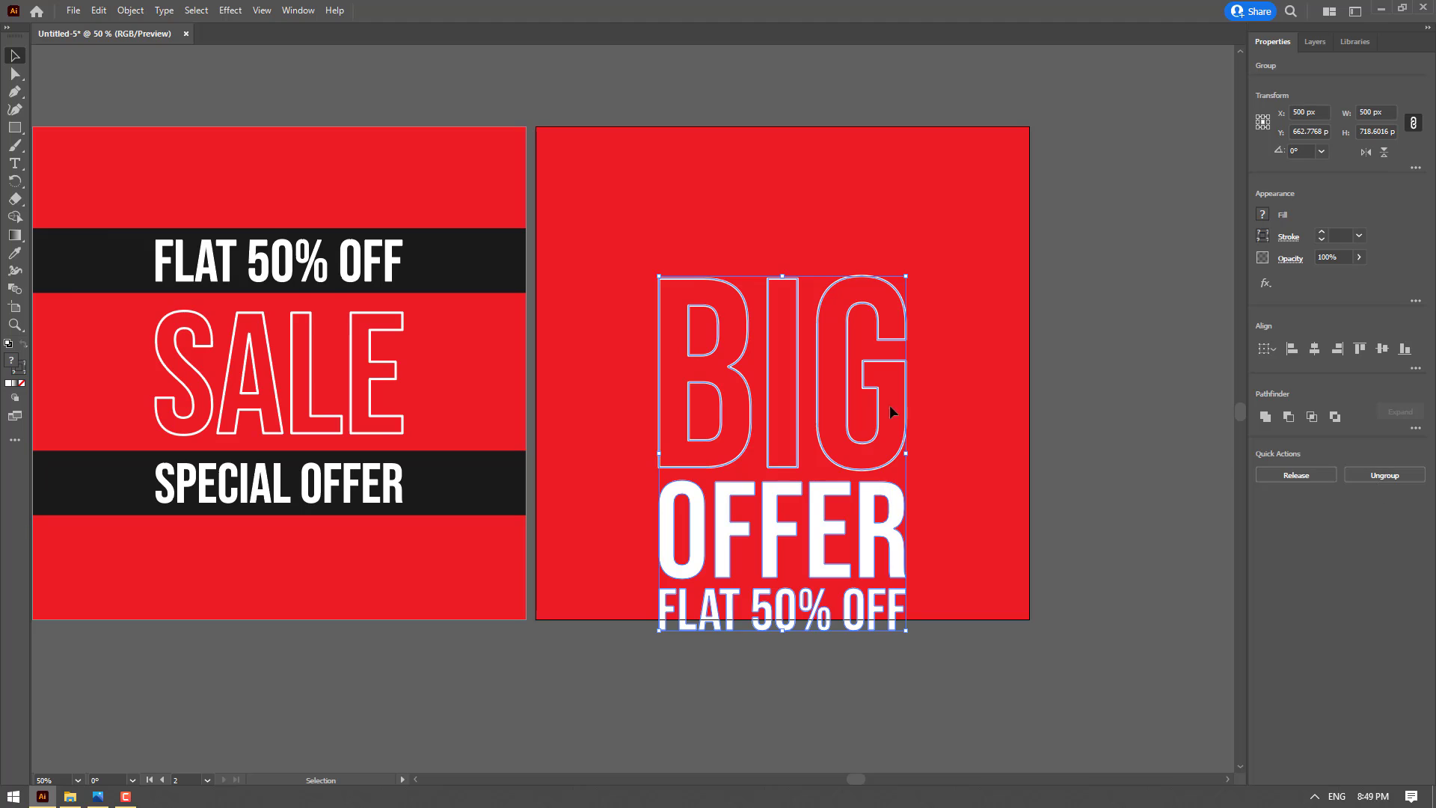
pyautogui.rightClick(868, 375)
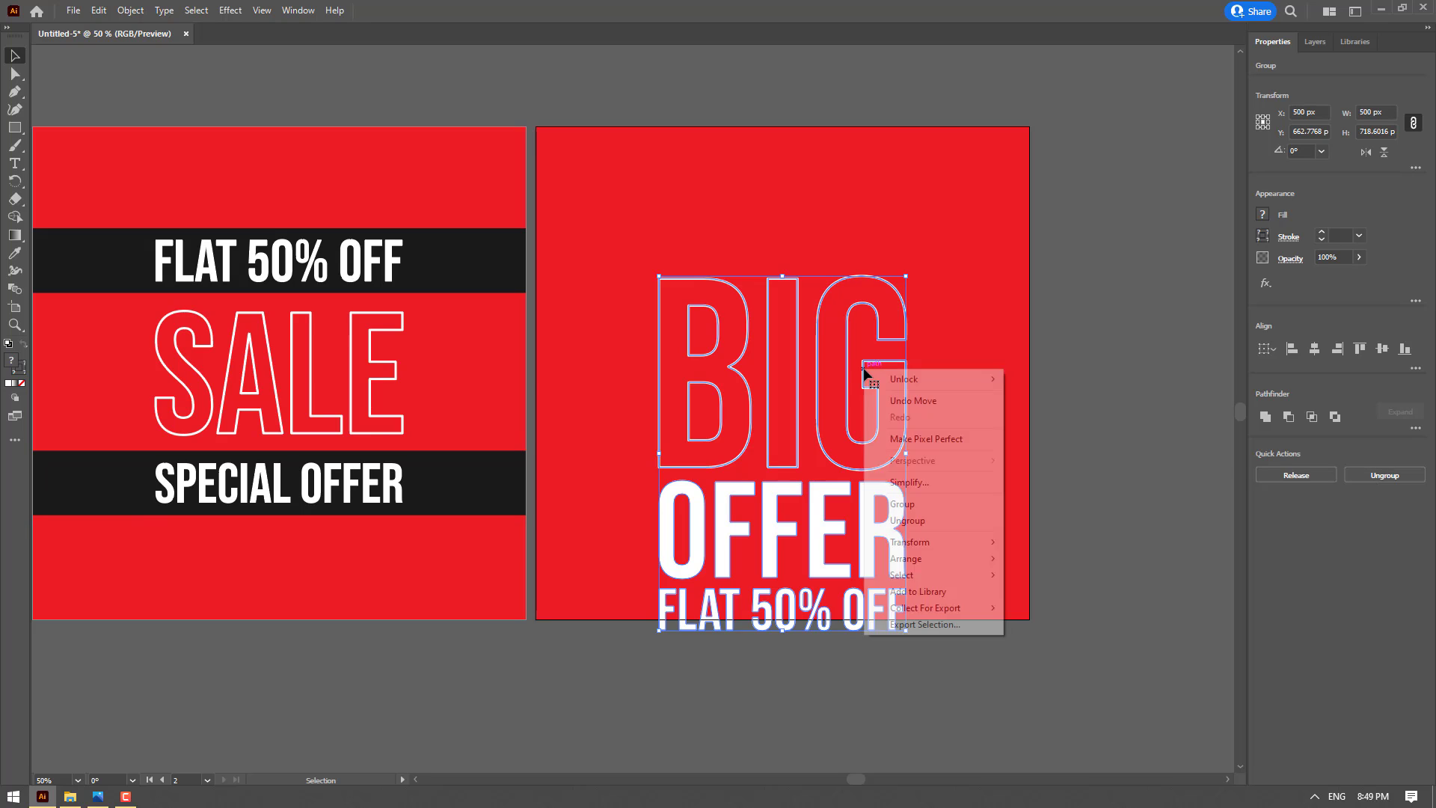
pyautogui.click(944, 498)
pyautogui.click(1383, 349)
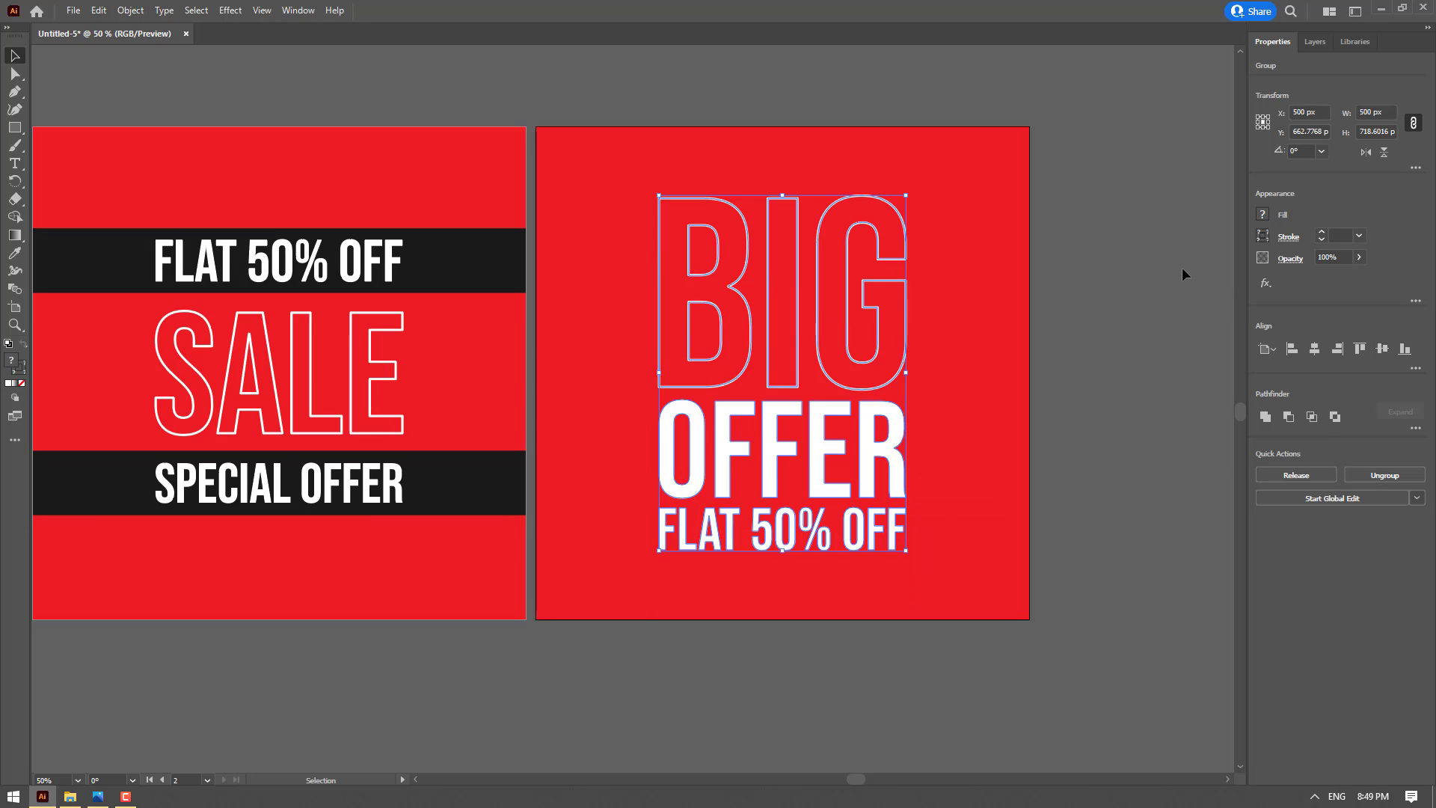
pyautogui.click(1182, 267)
# Draw a white rectangle over the second artboard's text and set it to 600 px wide and 1000 px high with unlinked proportions
pyautogui.moveTo(1123, 270); pyautogui.dragTo(1135, 278)
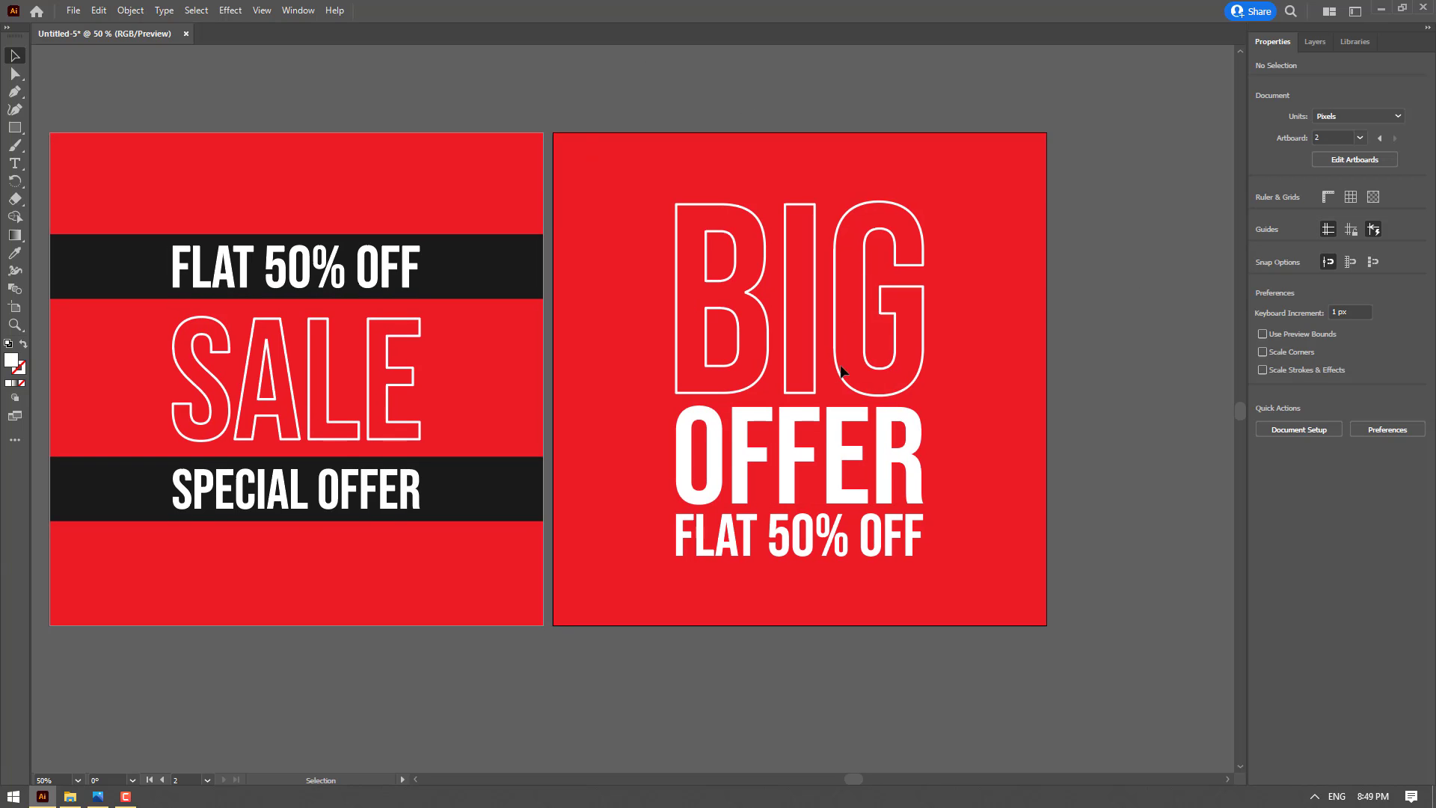
pyautogui.click(14, 127)
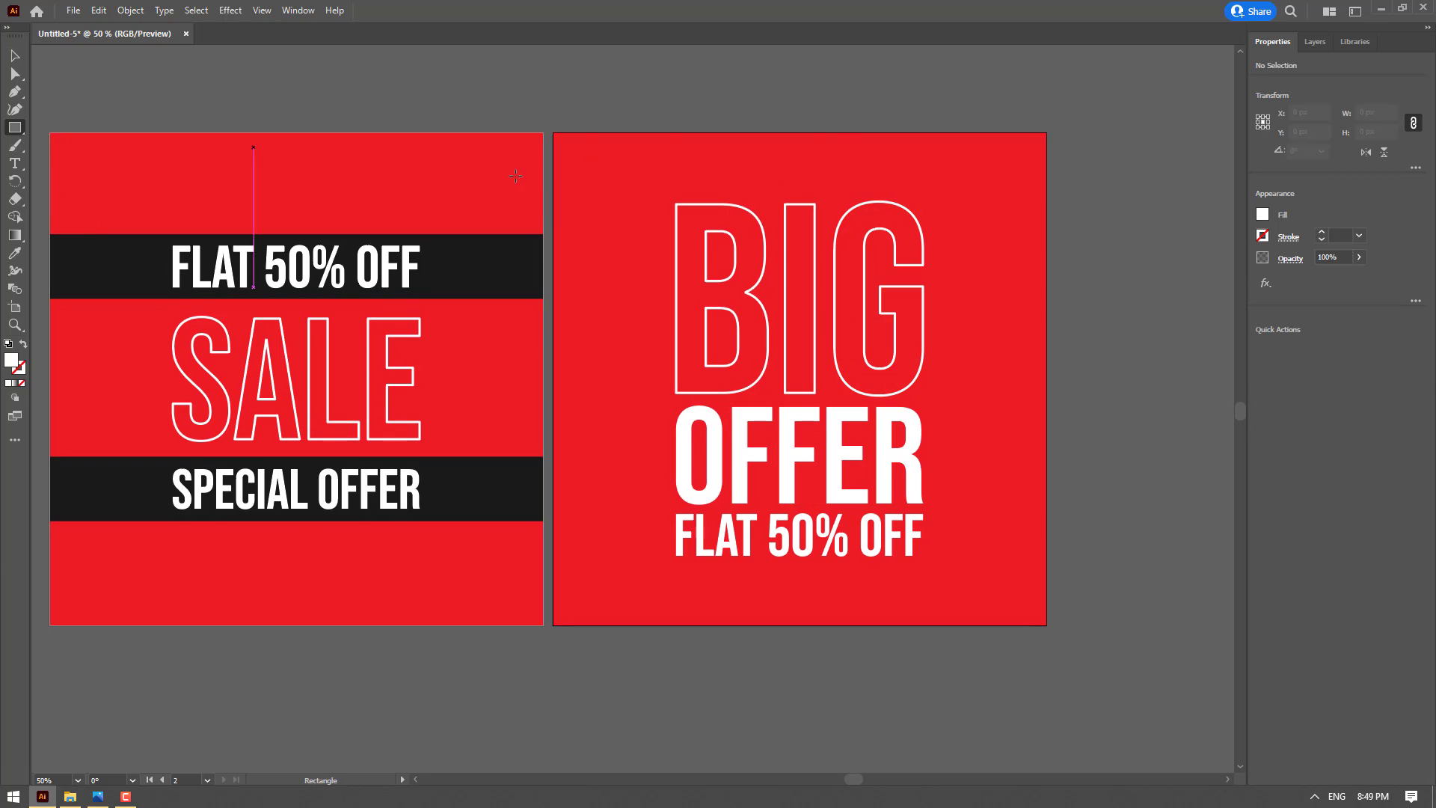
pyautogui.moveTo(656, 127); pyautogui.dragTo(967, 618)
pyautogui.press('v')
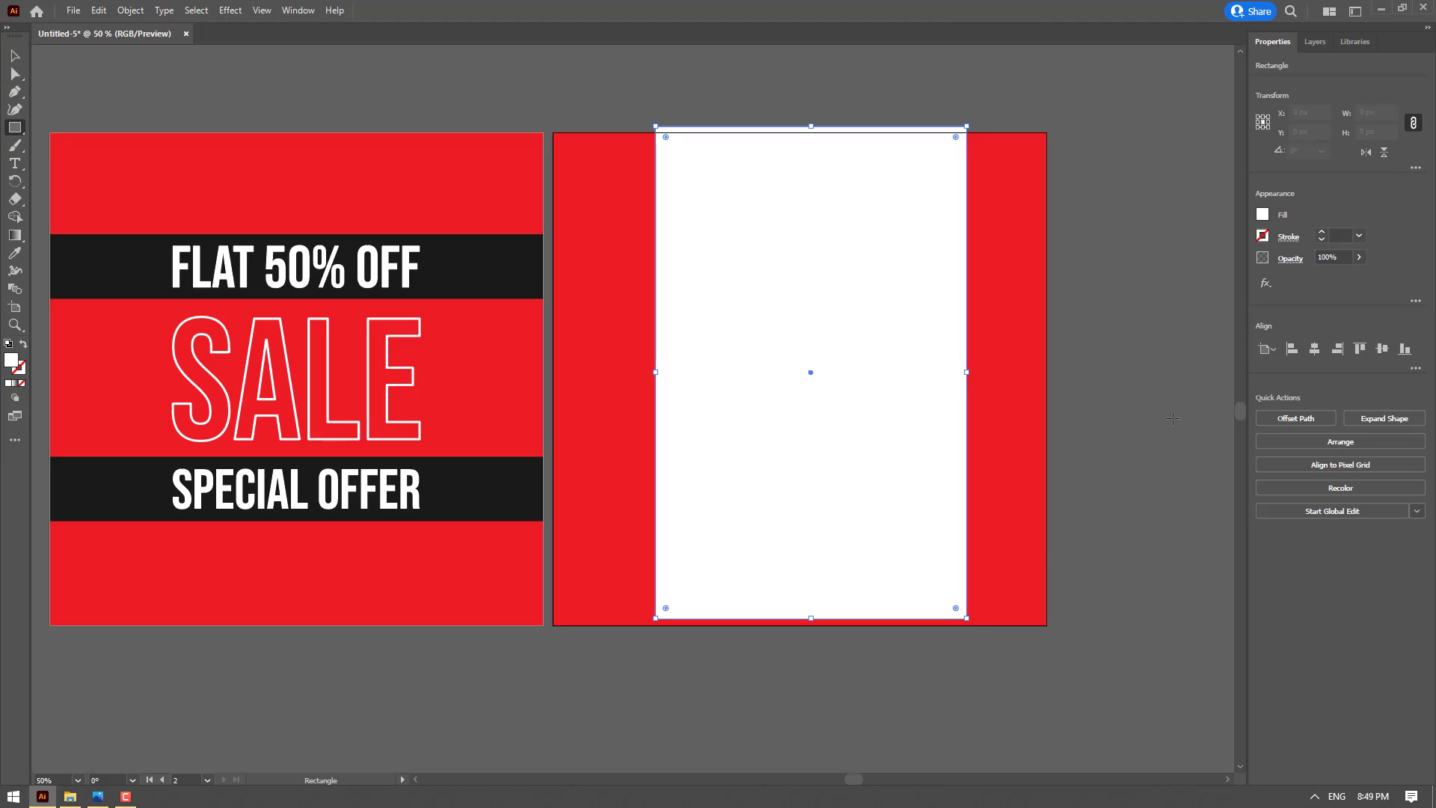
pyautogui.click(1413, 123)
pyautogui.doubleClick(1373, 132)
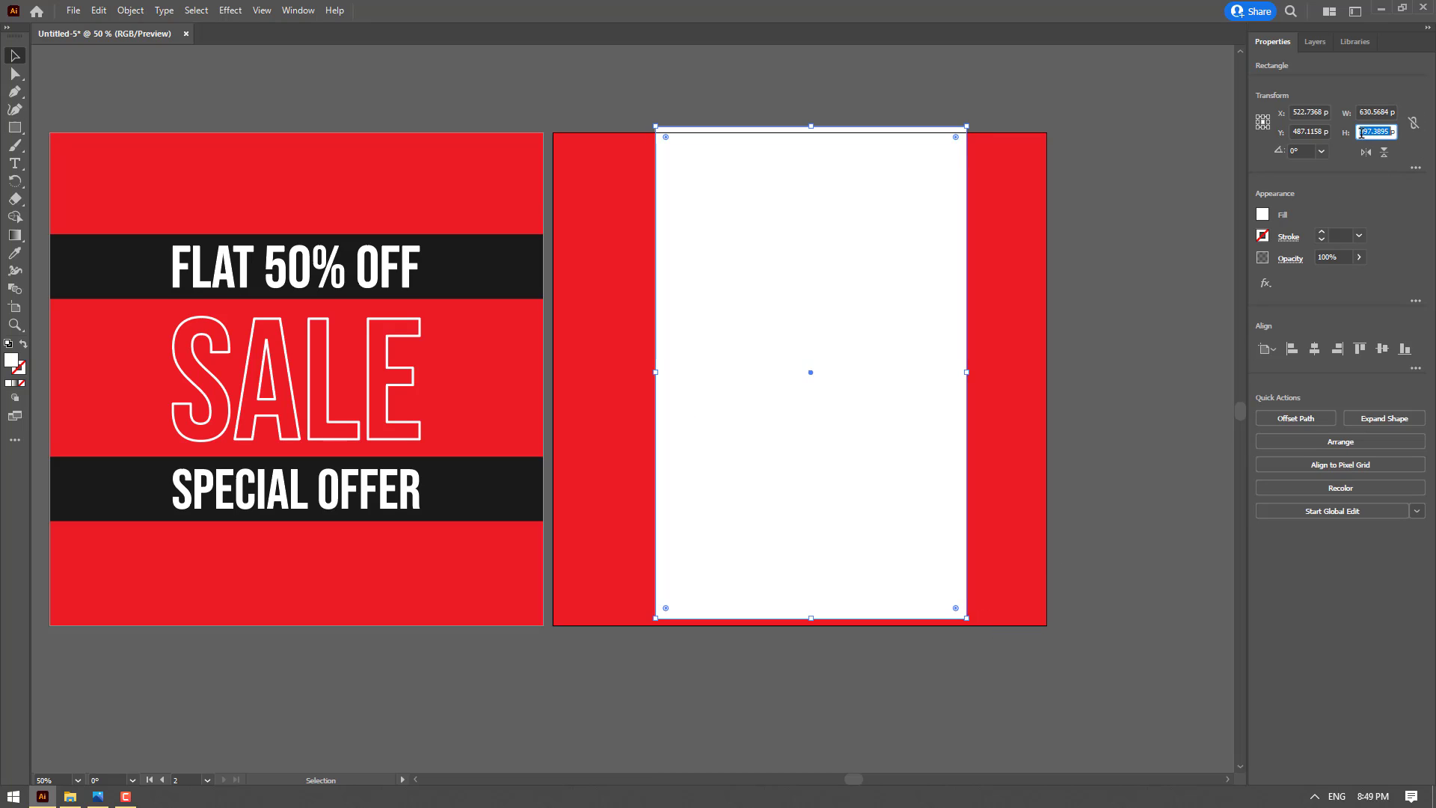
pyautogui.write('1000')
pyautogui.press('Return')
pyautogui.doubleClick(1376, 112)
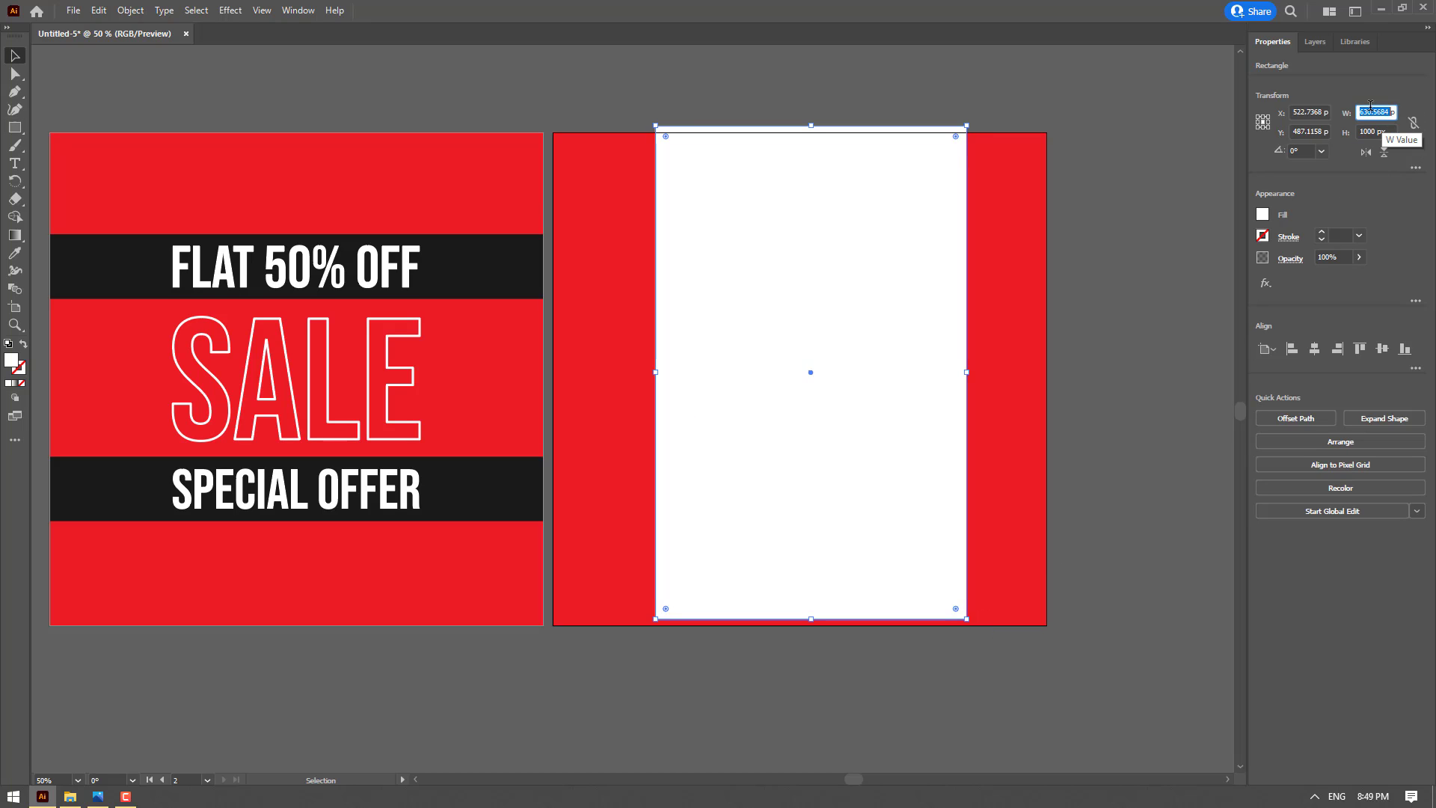
pyautogui.write('600')
pyautogui.press('Return')
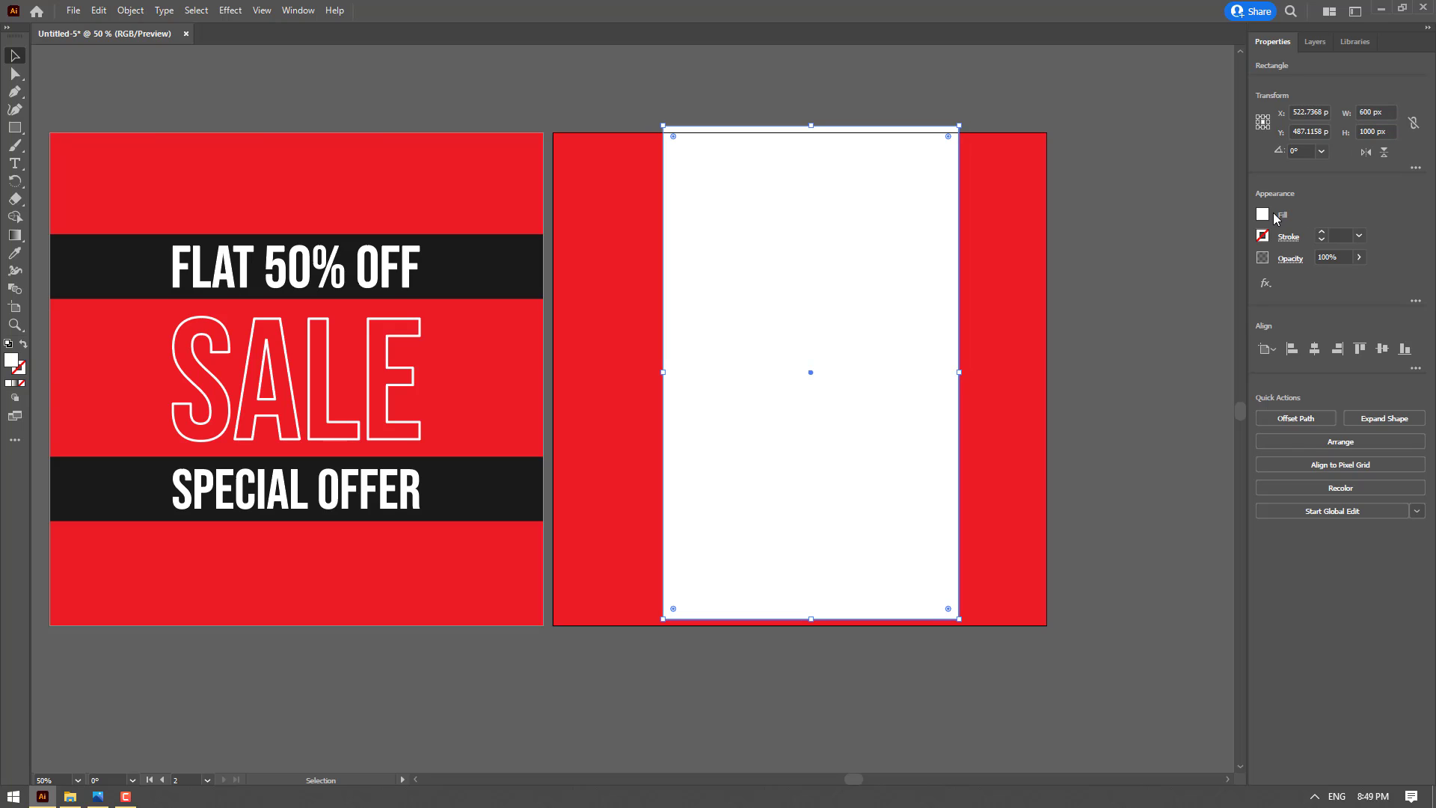
# Fill the white rectangle with the near-black gray swatch and center it on the second artboard, spanning its full height
pyautogui.click(1264, 215)
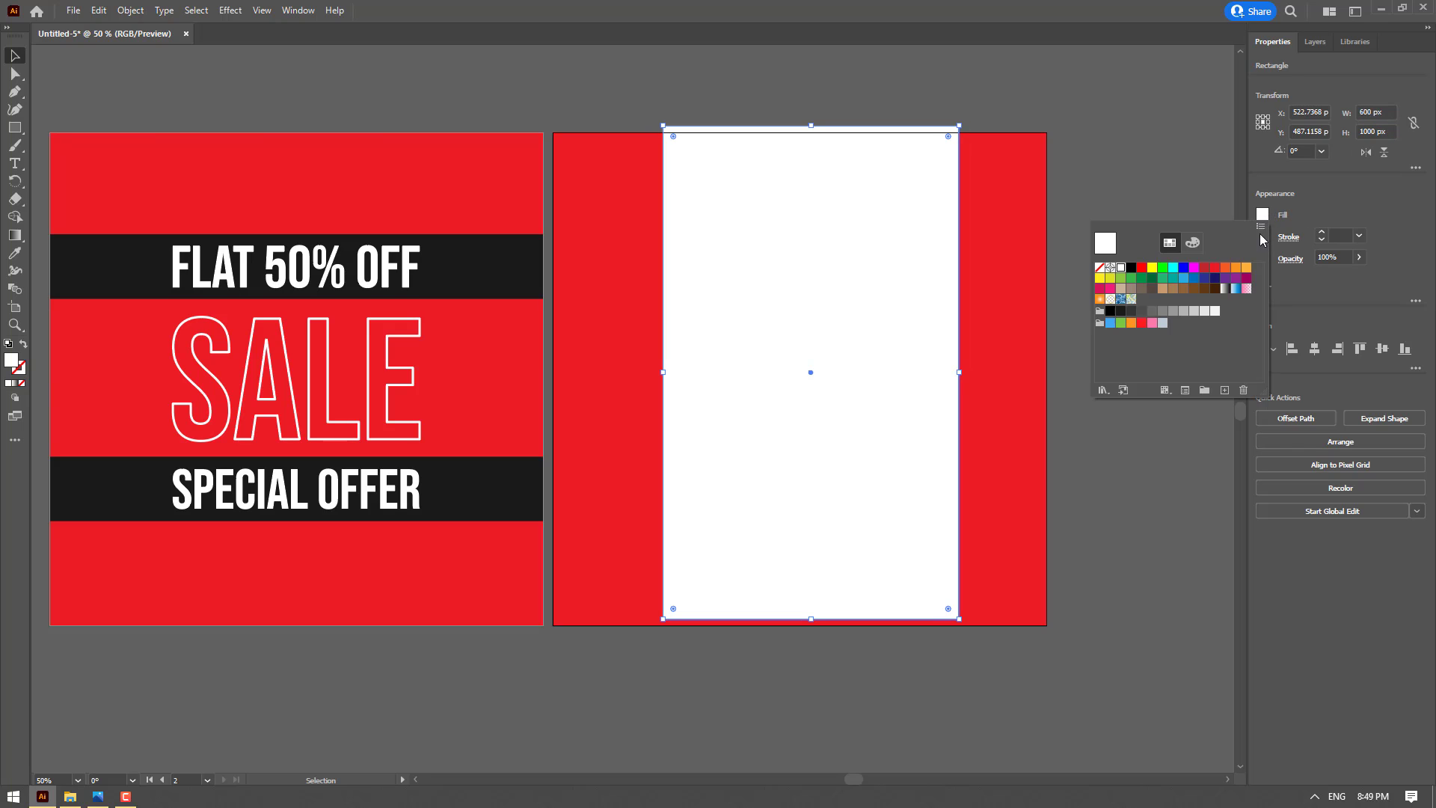
pyautogui.click(1122, 315)
pyautogui.moveTo(916, 228); pyautogui.dragTo(908, 234)
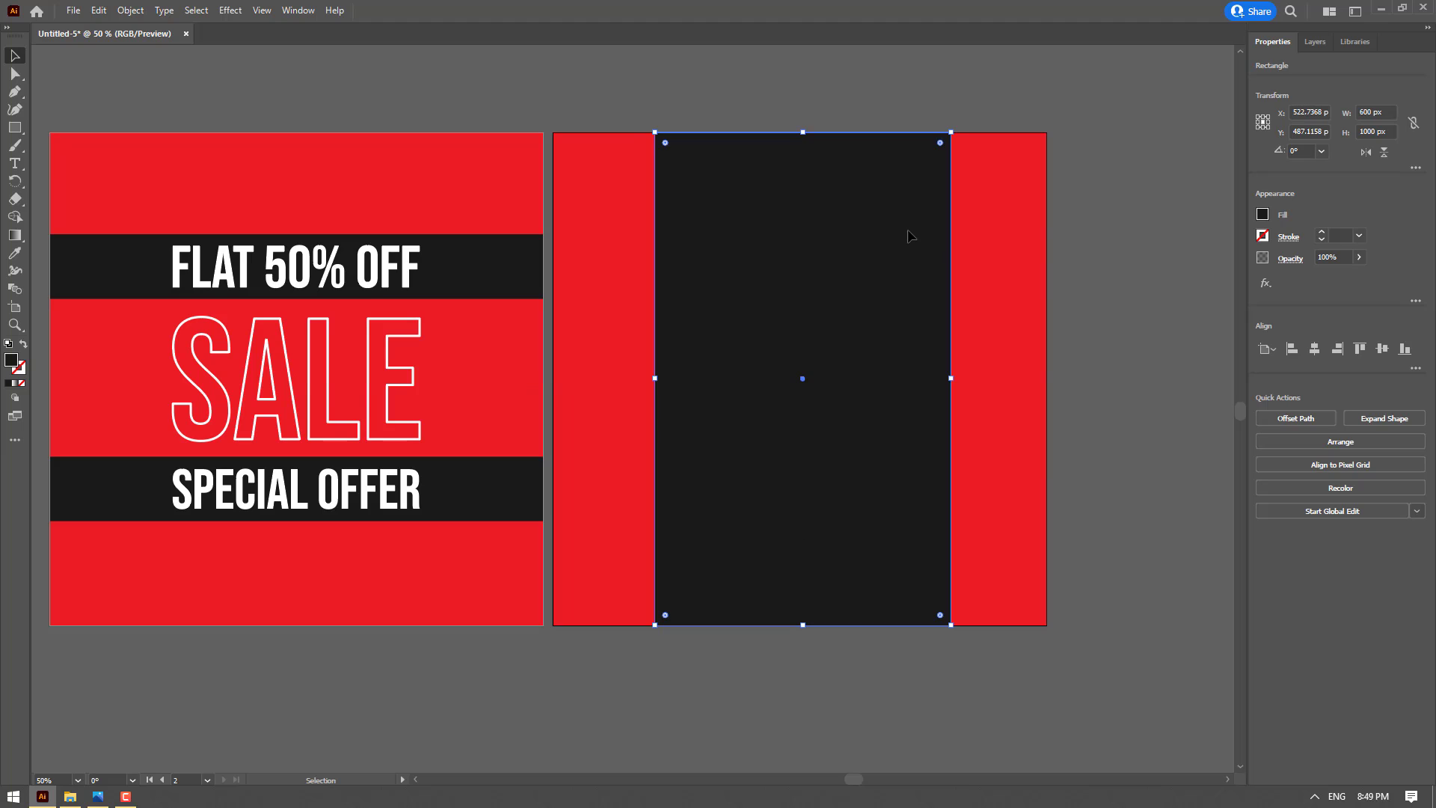
pyautogui.click(1315, 349)
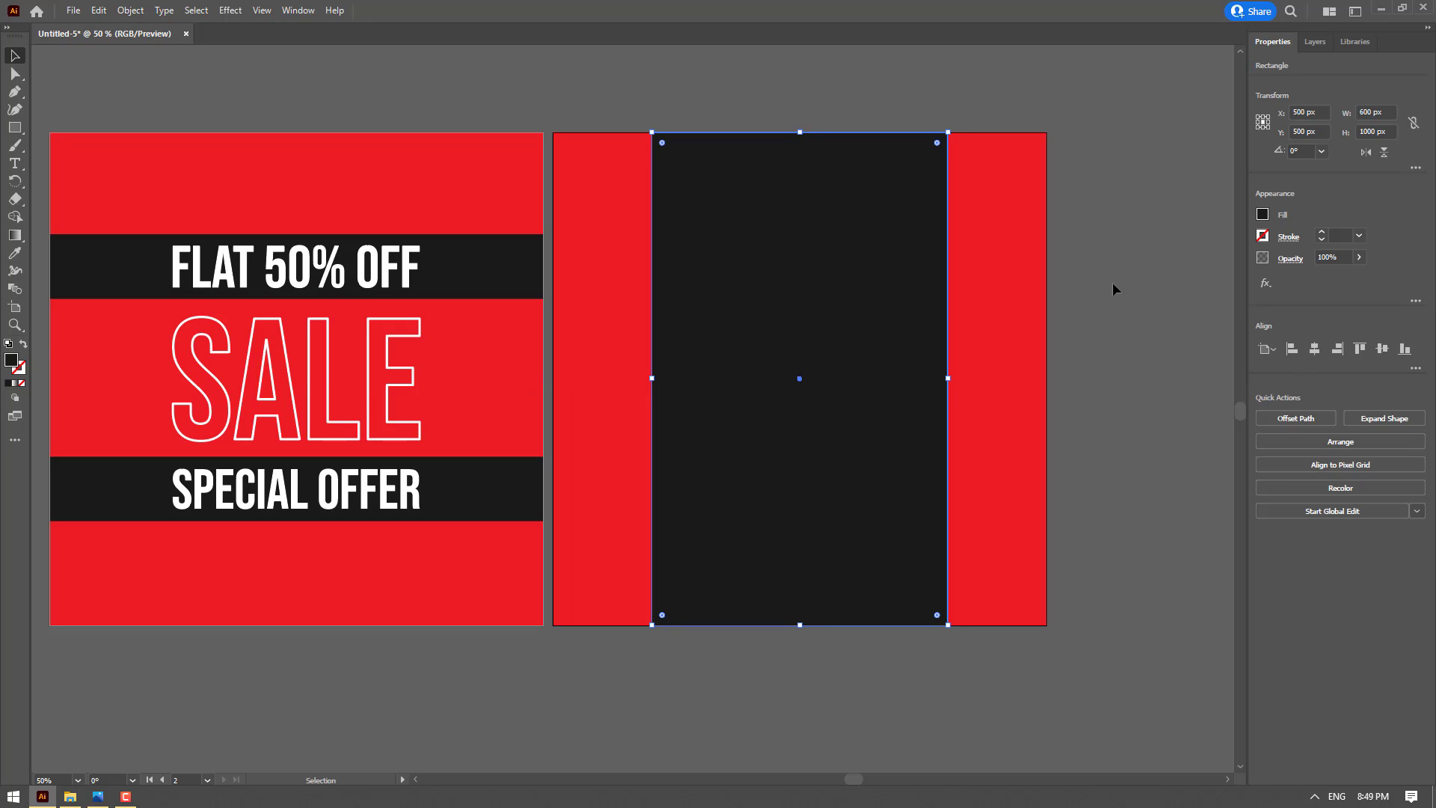
# Send the dark rectangle backward so it sits behind the BIG OFFER FLAT 50% OFF text
pyautogui.click(1320, 442)
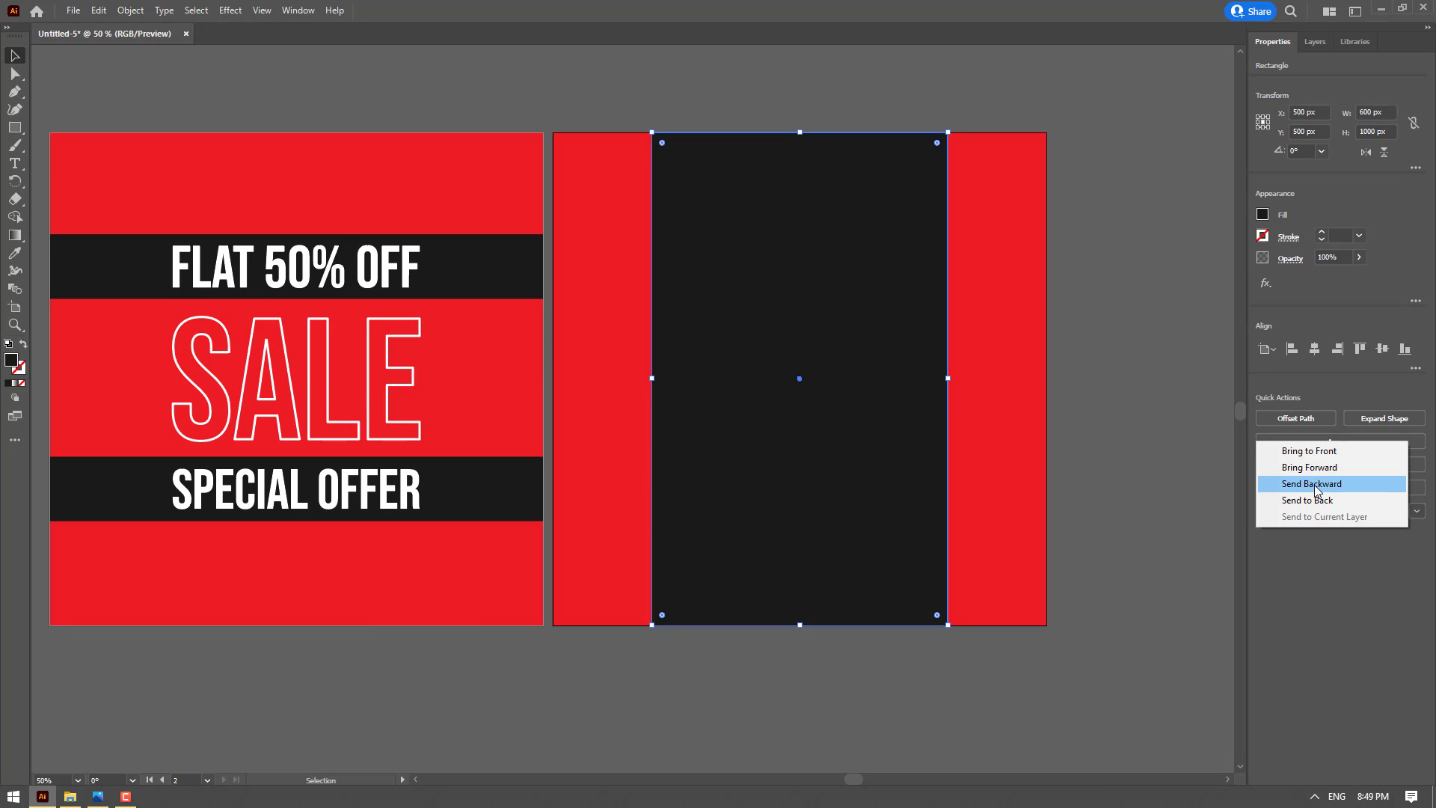
pyautogui.click(1314, 485)
pyautogui.click(1142, 310)
pyautogui.moveTo(1027, 314); pyautogui.dragTo(1051, 308)
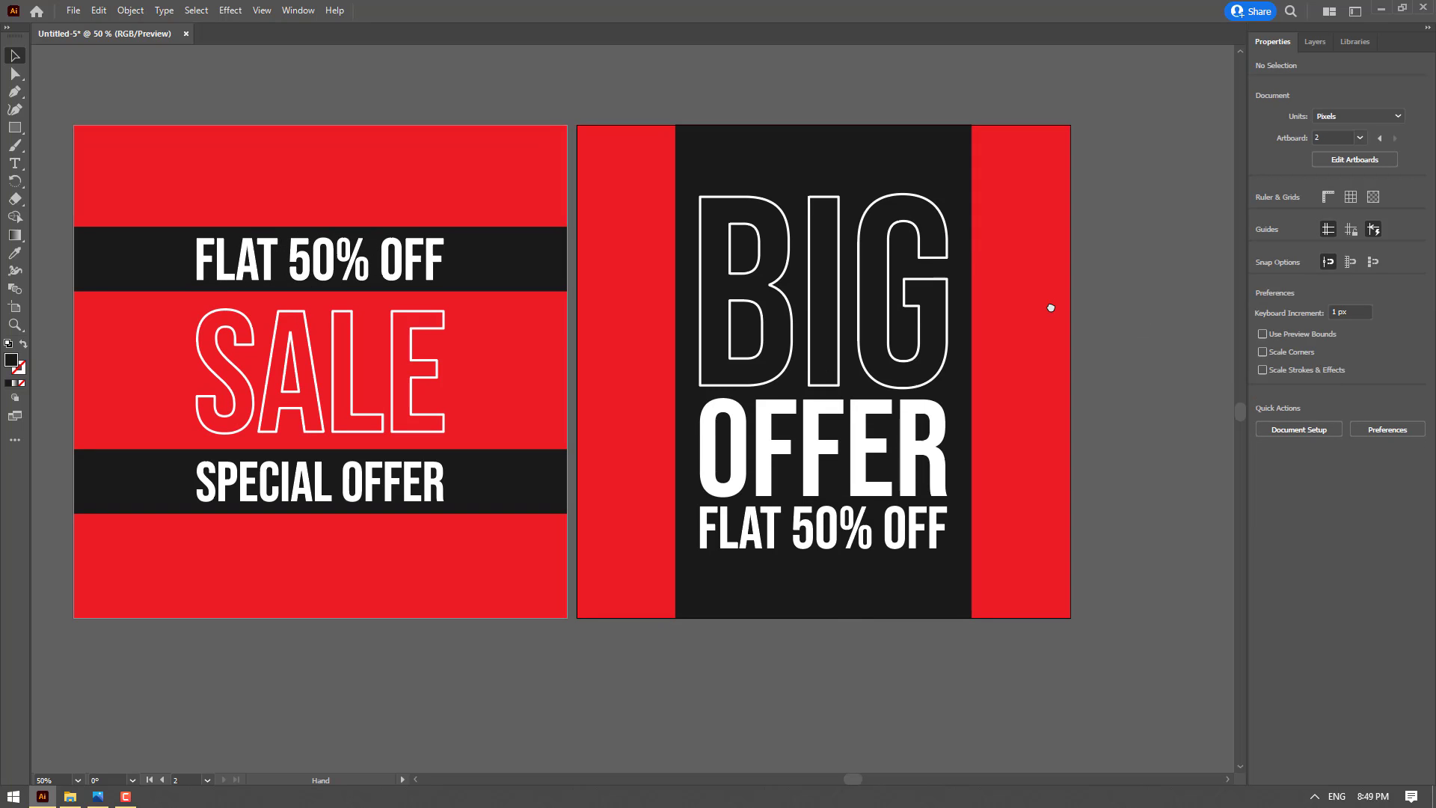
pyautogui.click(868, 453)
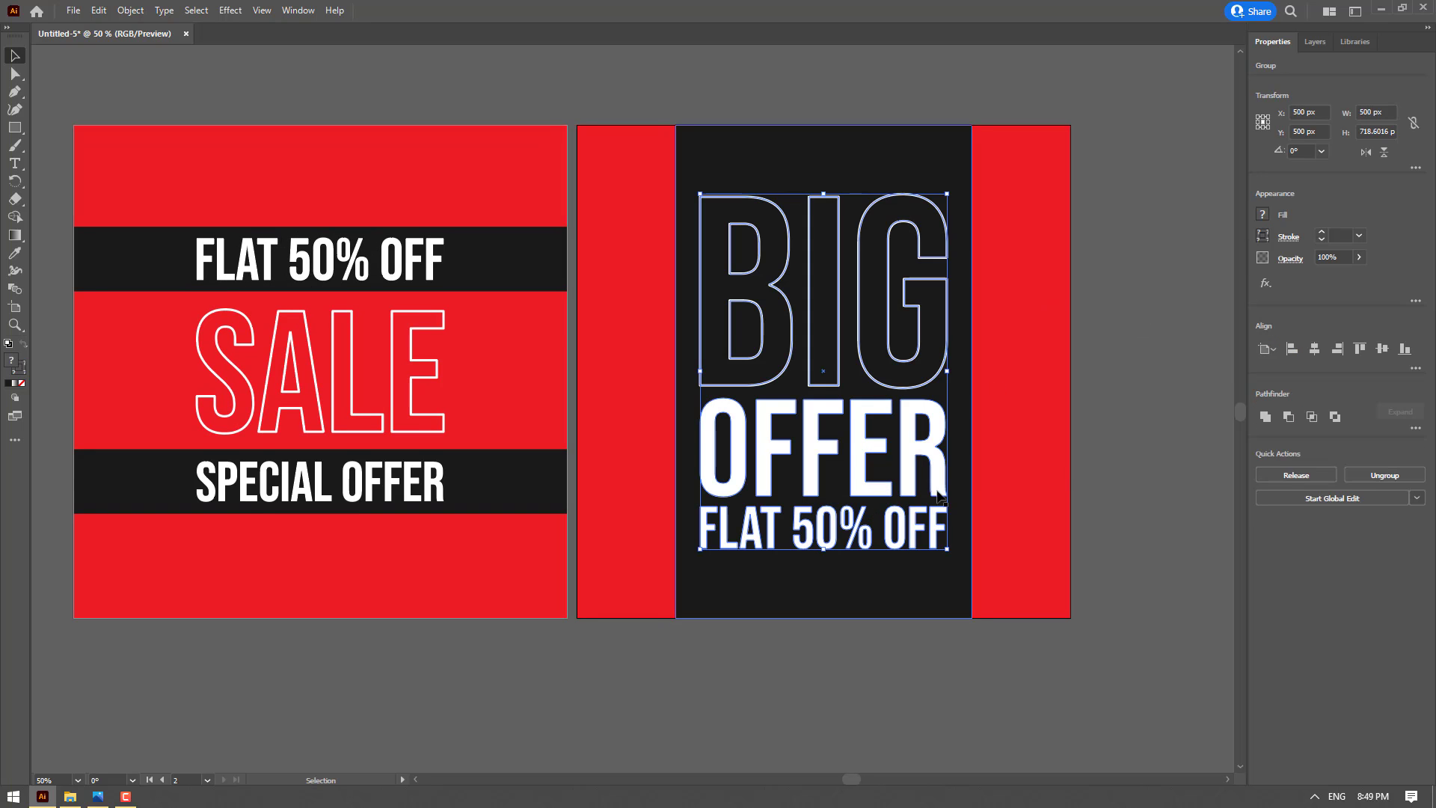
pyautogui.click(1074, 362)
pyautogui.moveTo(1044, 315); pyautogui.dragTo(1064, 319)
pyautogui.scroll(-1, 880, 359)
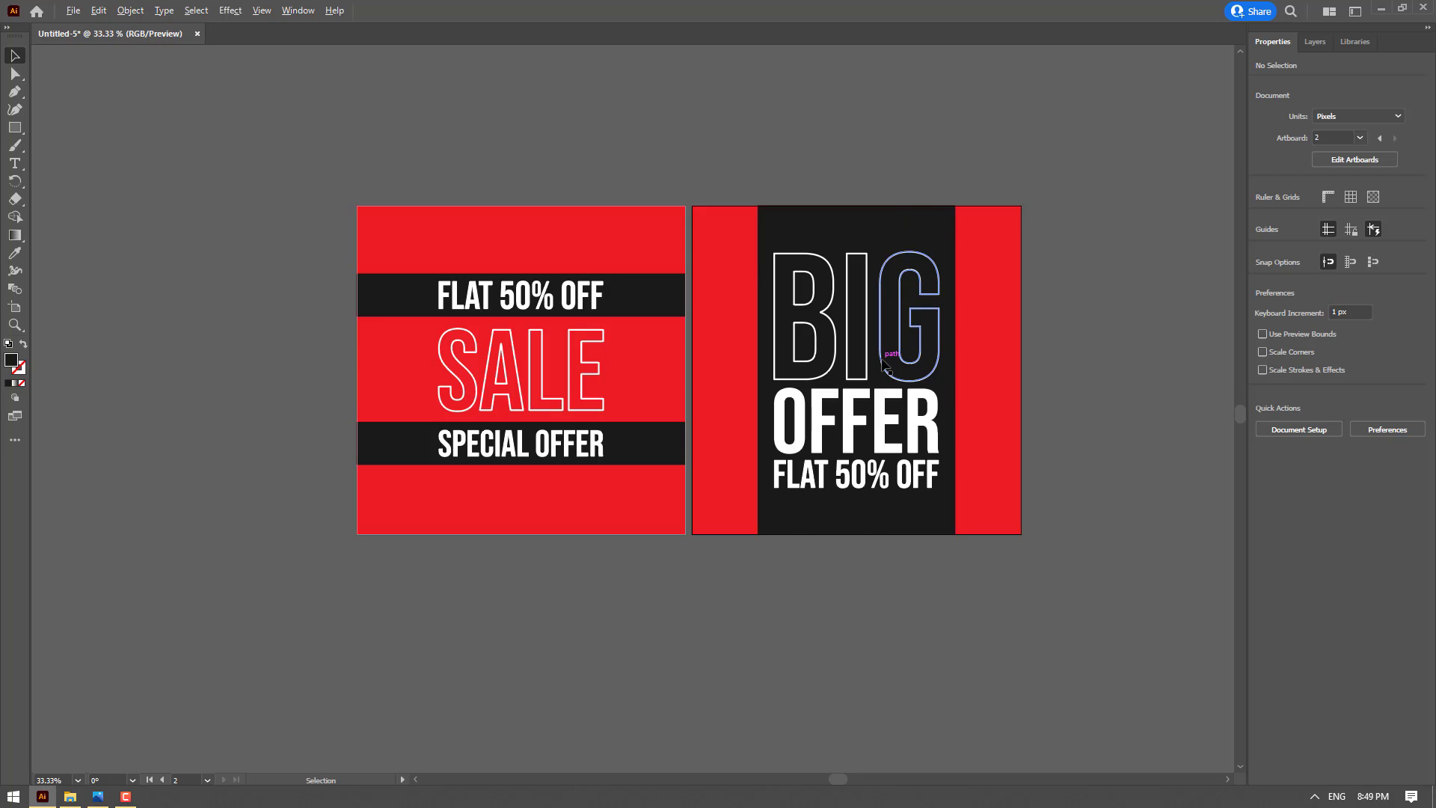
pyautogui.scroll(1, 881, 360)
pyautogui.moveTo(883, 364); pyautogui.dragTo(872, 385)
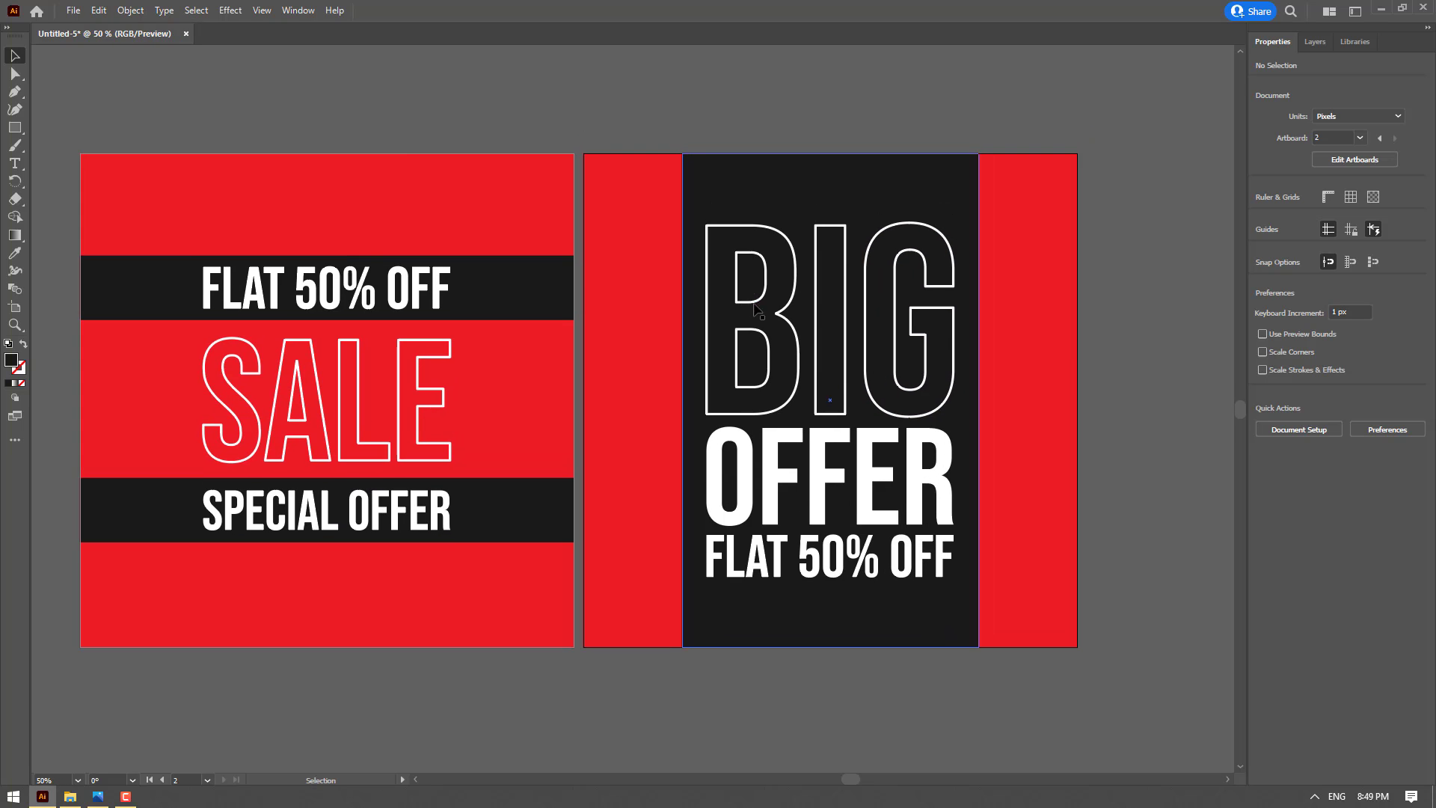
# Start Export for Screens for both artboards and choose the Desktop as the export folder
pyautogui.click(72, 11)
pyautogui.moveTo(98, 11)
pyautogui.moveTo(149, 301)
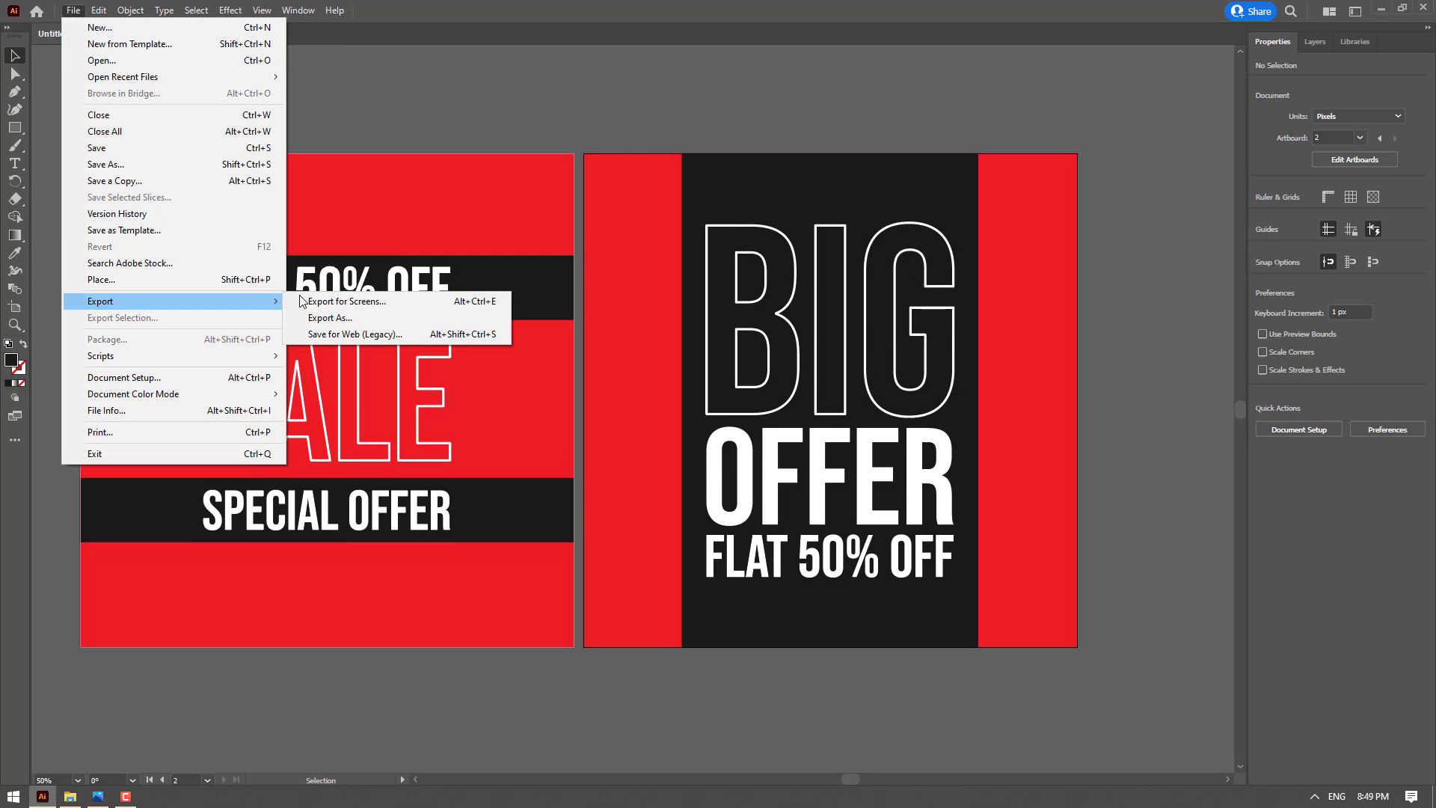
pyautogui.click(470, 301)
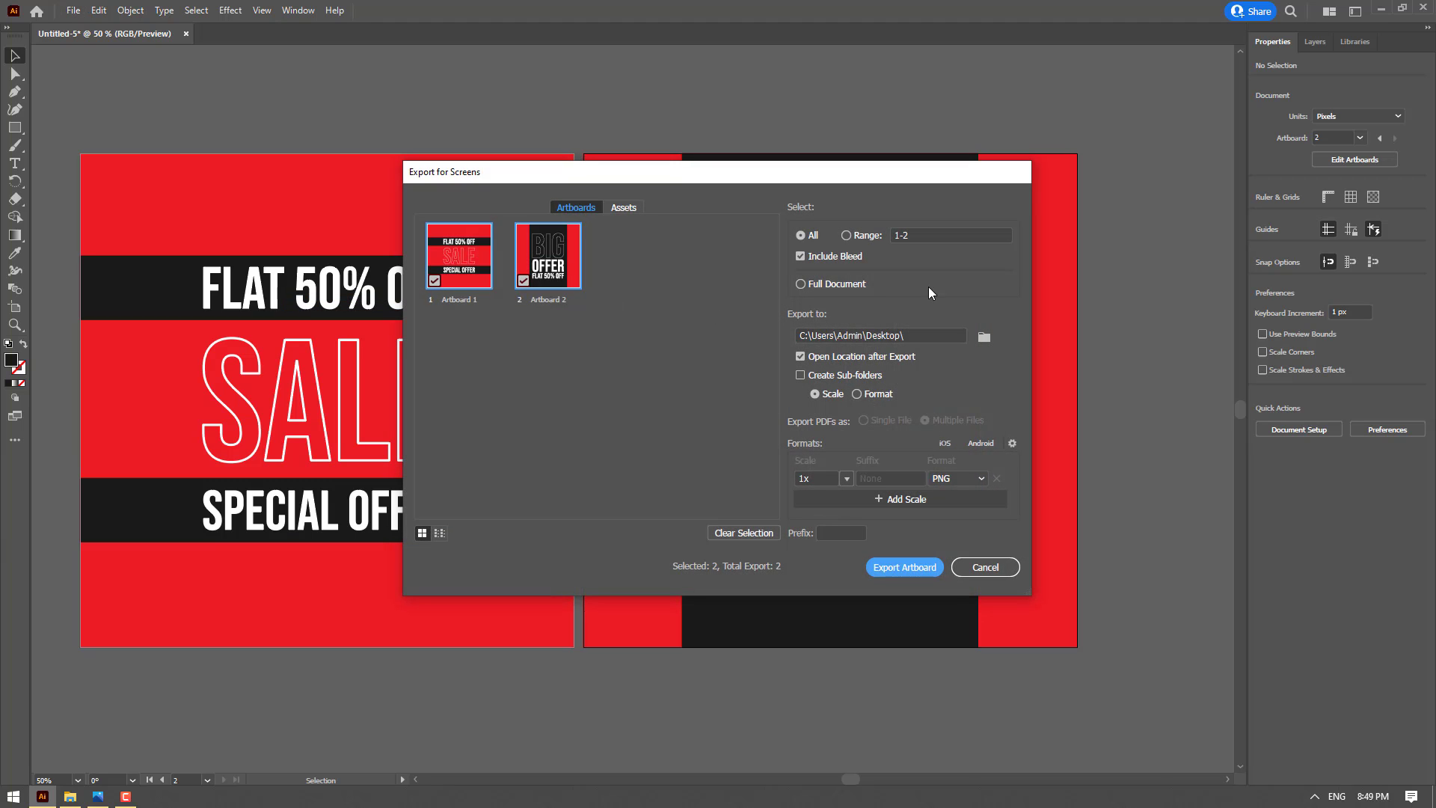
pyautogui.click(985, 337)
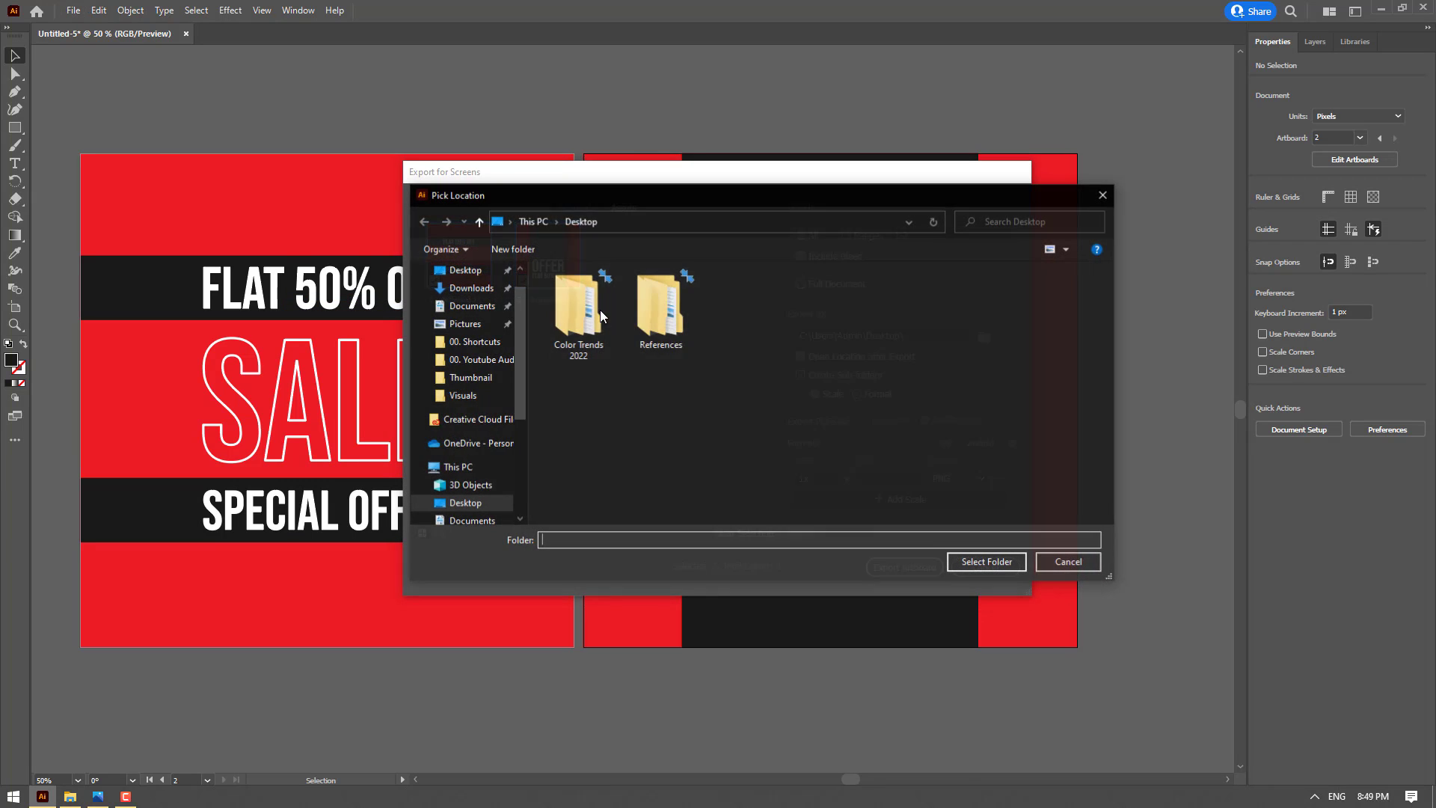
pyautogui.click(473, 274)
pyautogui.press('Return')
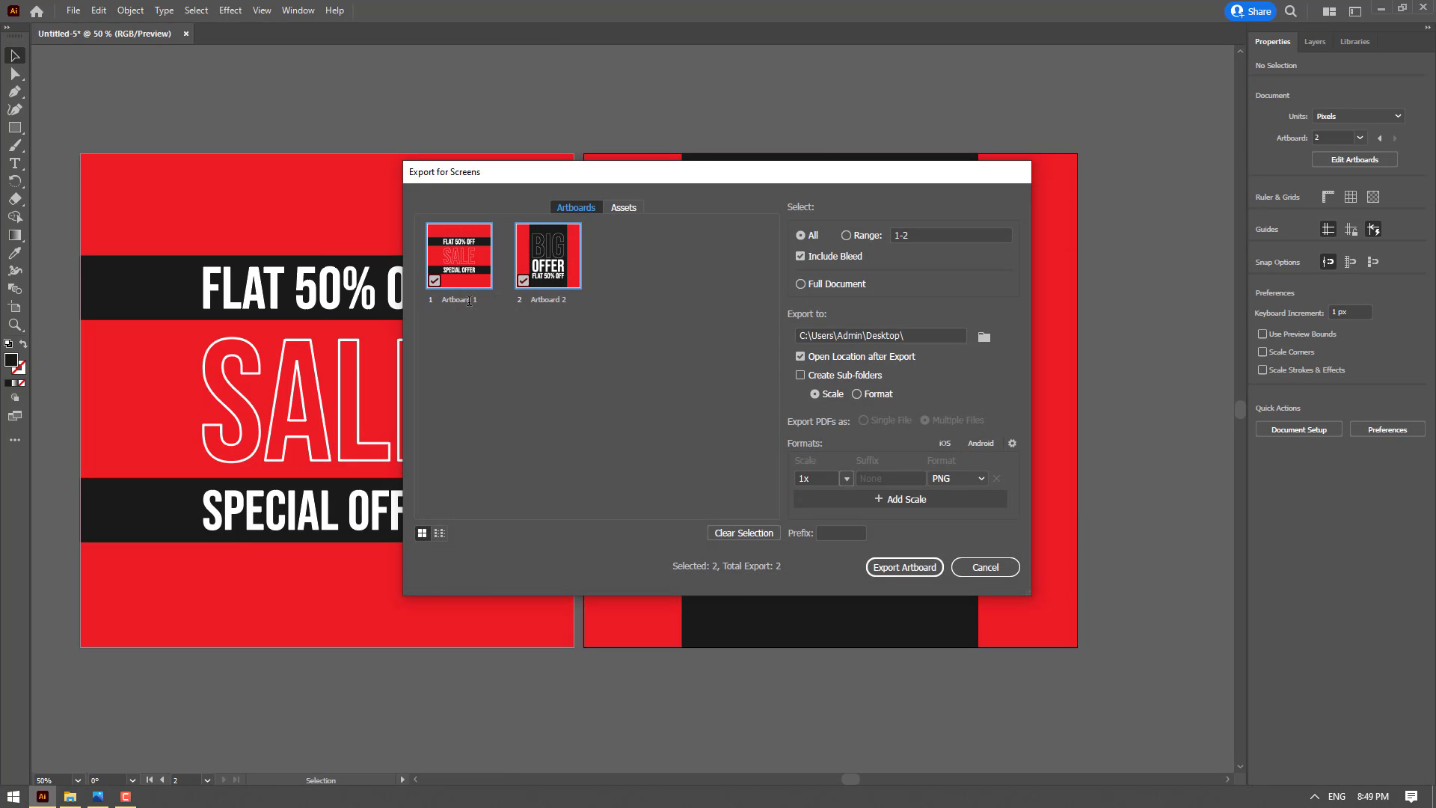
# Rename the two artboards in the export dialog as Social01 and Social02
pyautogui.click(469, 301)
pyautogui.hotkey('ctrl', 'a')
pyautogui.write('sOCIAL')
pyautogui.doubleClick(565, 300)
pyautogui.write('Social0')
pyautogui.click(977, 480)
pyautogui.click(962, 509)
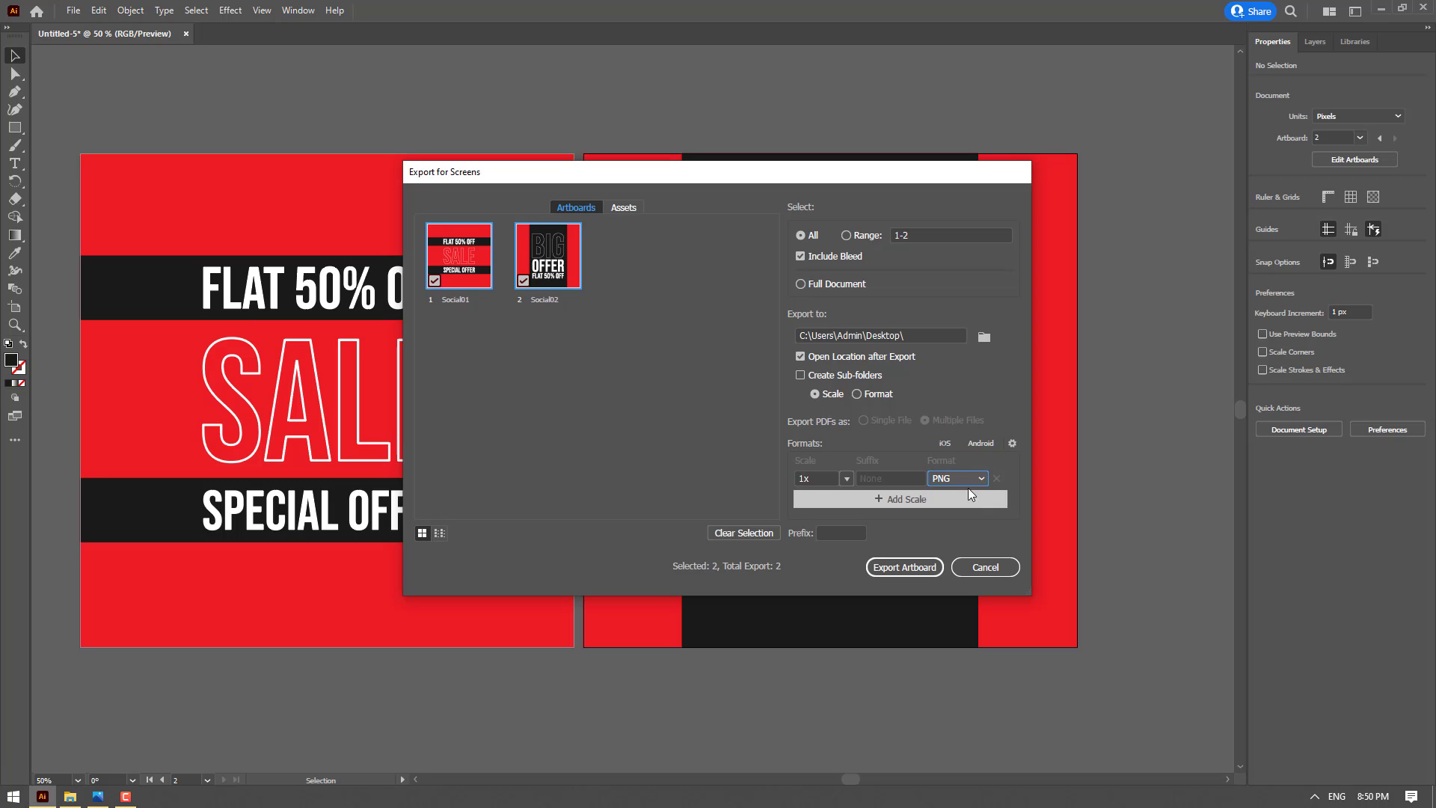
pyautogui.click(972, 478)
pyautogui.click(959, 528)
pyautogui.click(965, 483)
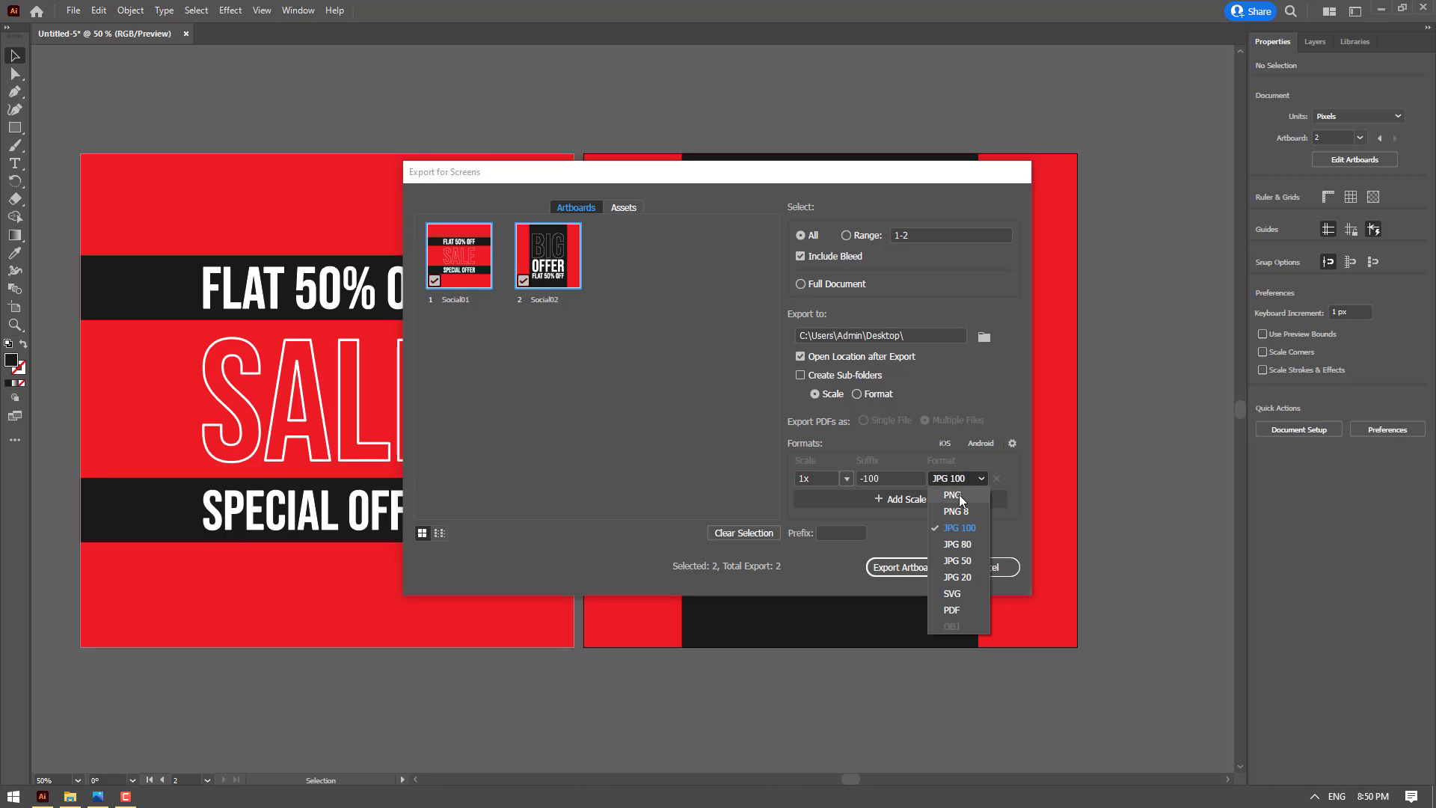
pyautogui.click(958, 495)
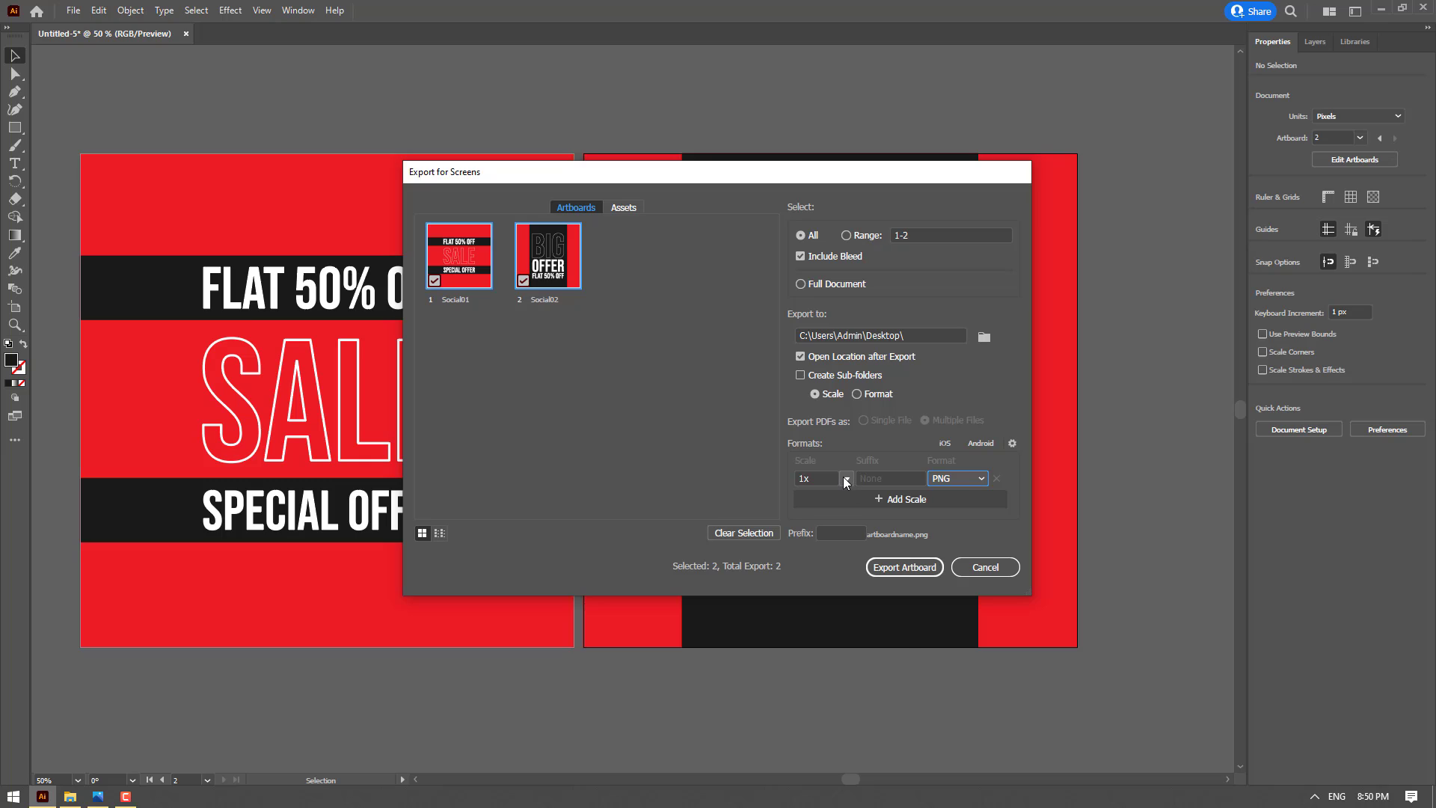
# Choose the 1x scale and export both artboards as PNG files
pyautogui.click(847, 480)
pyautogui.click(847, 479)
pyautogui.click(847, 479)
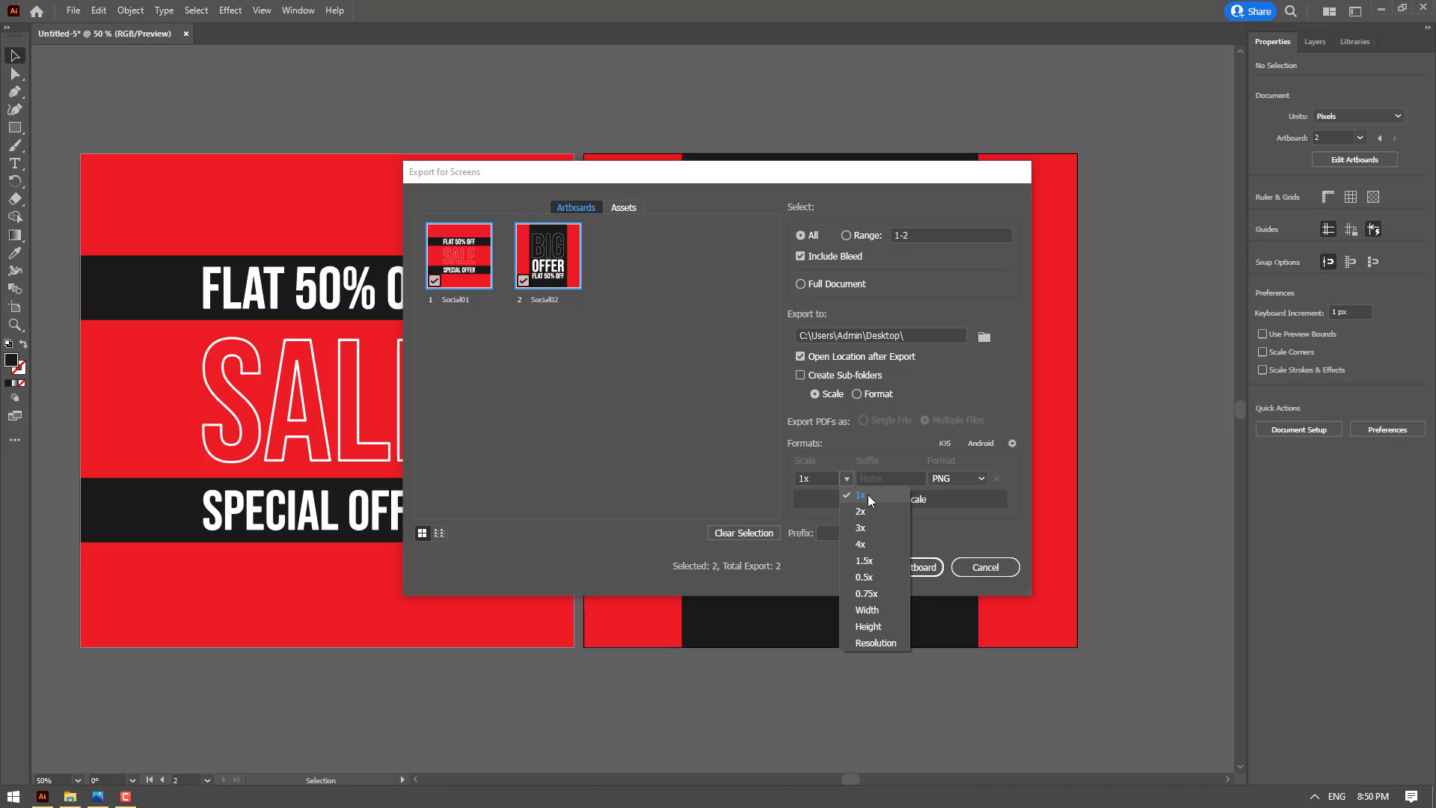
pyautogui.click(867, 495)
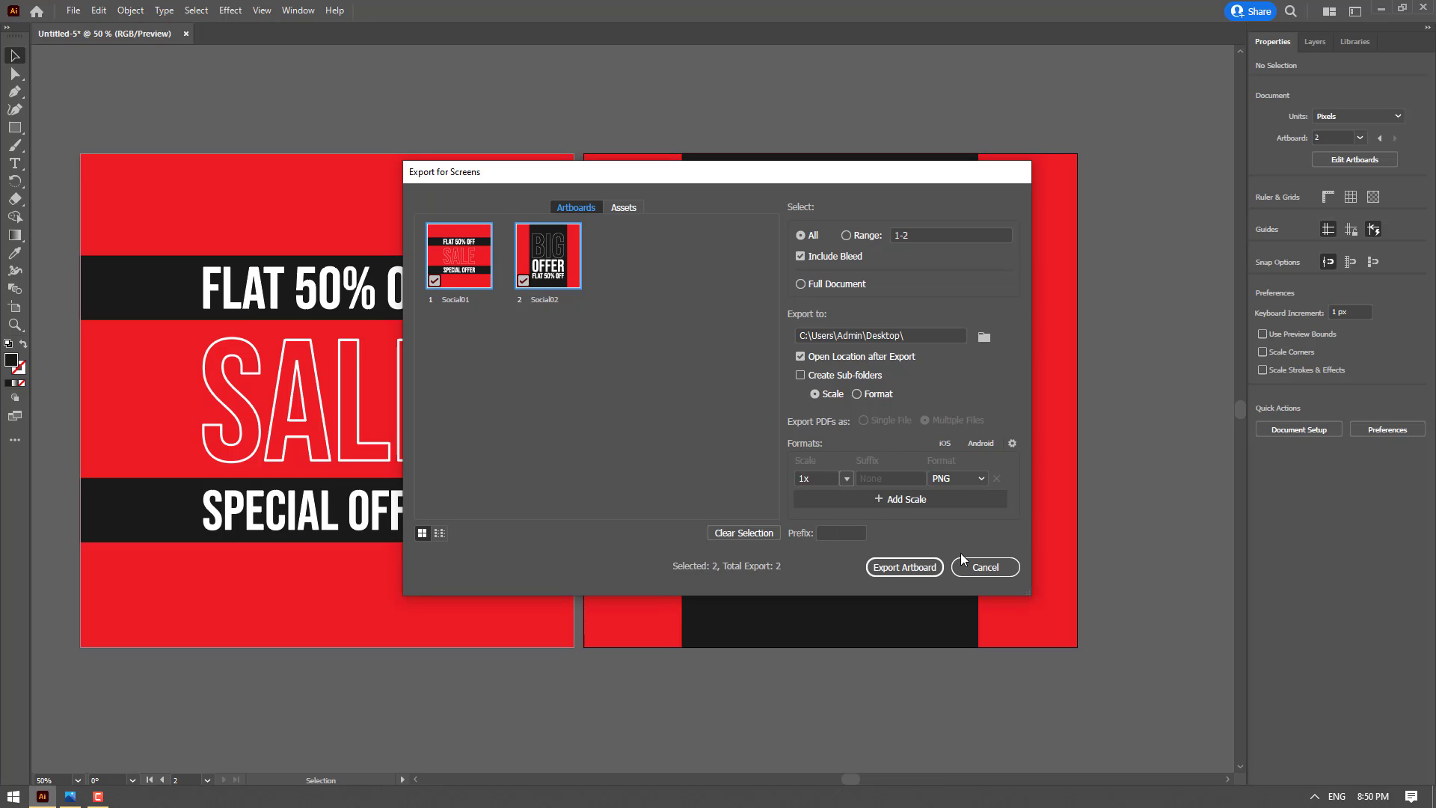
pyautogui.click(896, 567)
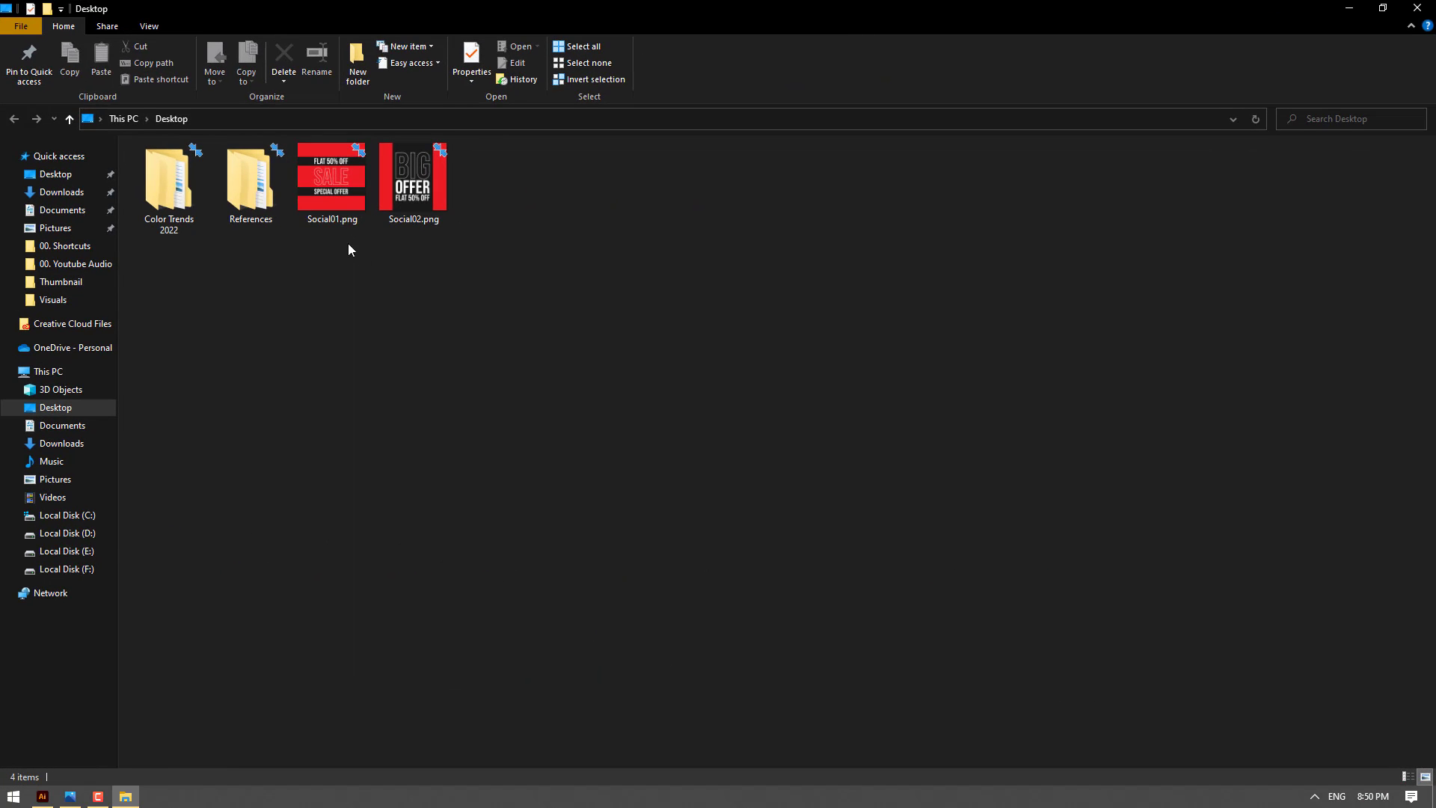
# Open the exported Social01.png in Photos and compare it with Social02.png
pyautogui.click(340, 168)
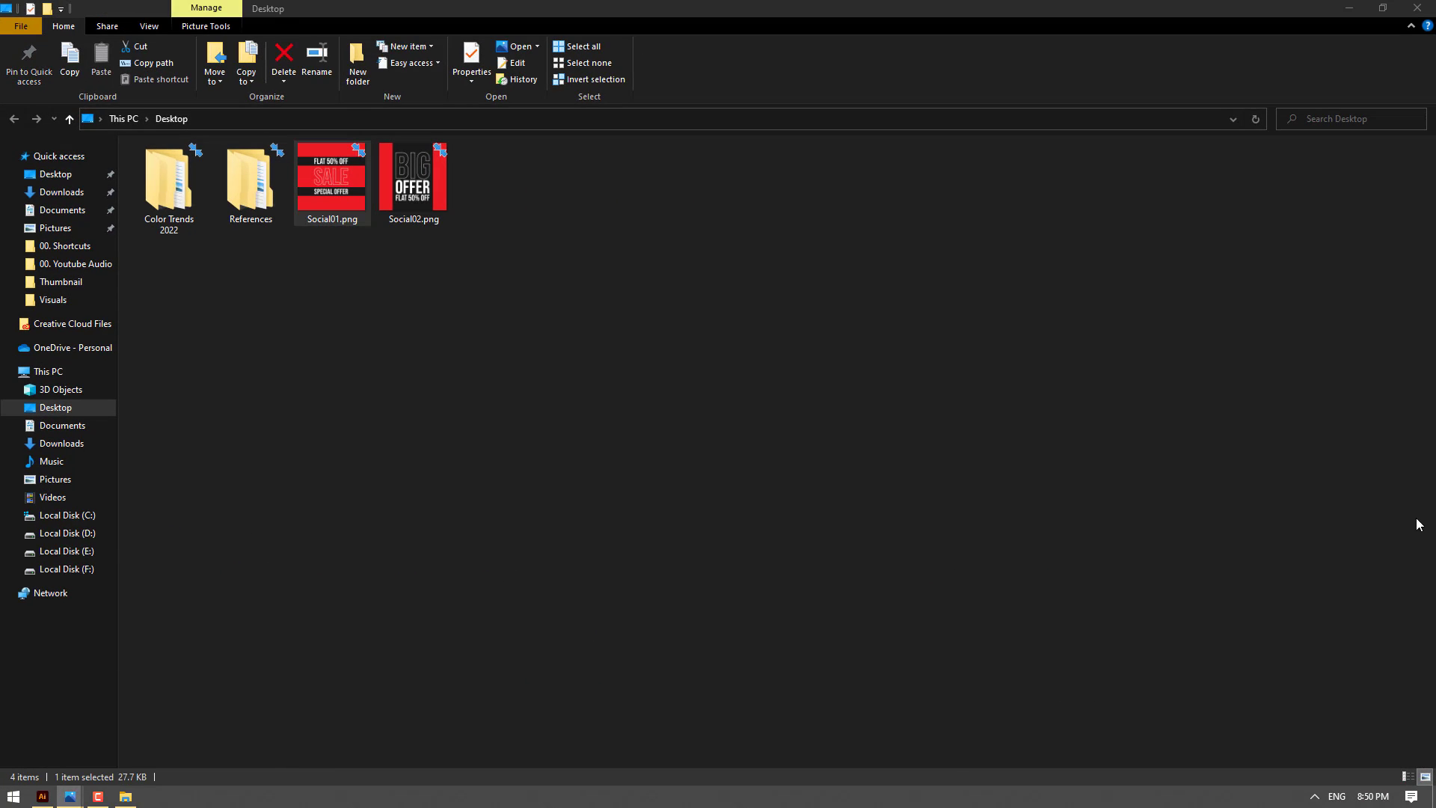
pyautogui.press('Return')
pyautogui.press('Right')
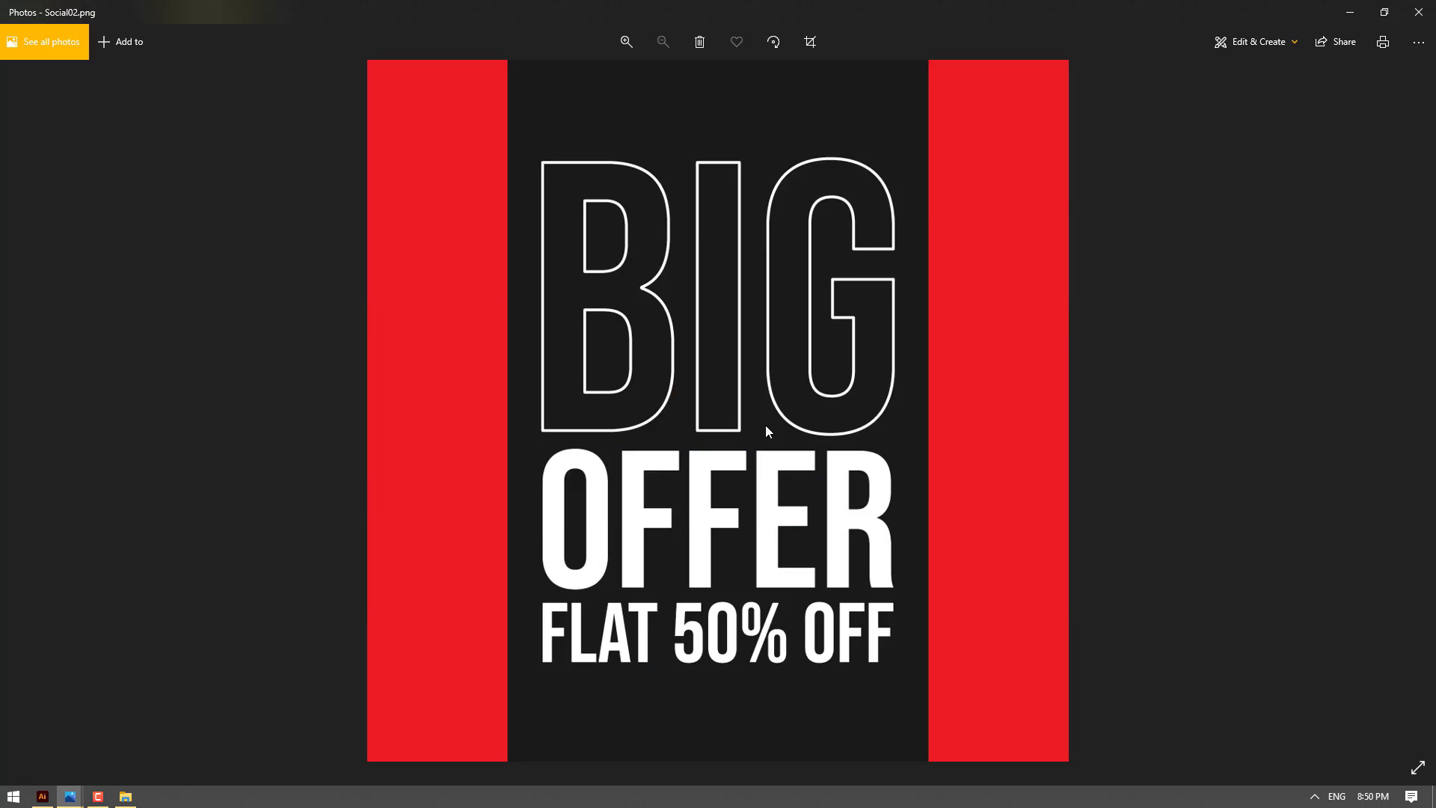
pyautogui.press('Left')
pyautogui.press('Right')
pyautogui.press('Left')
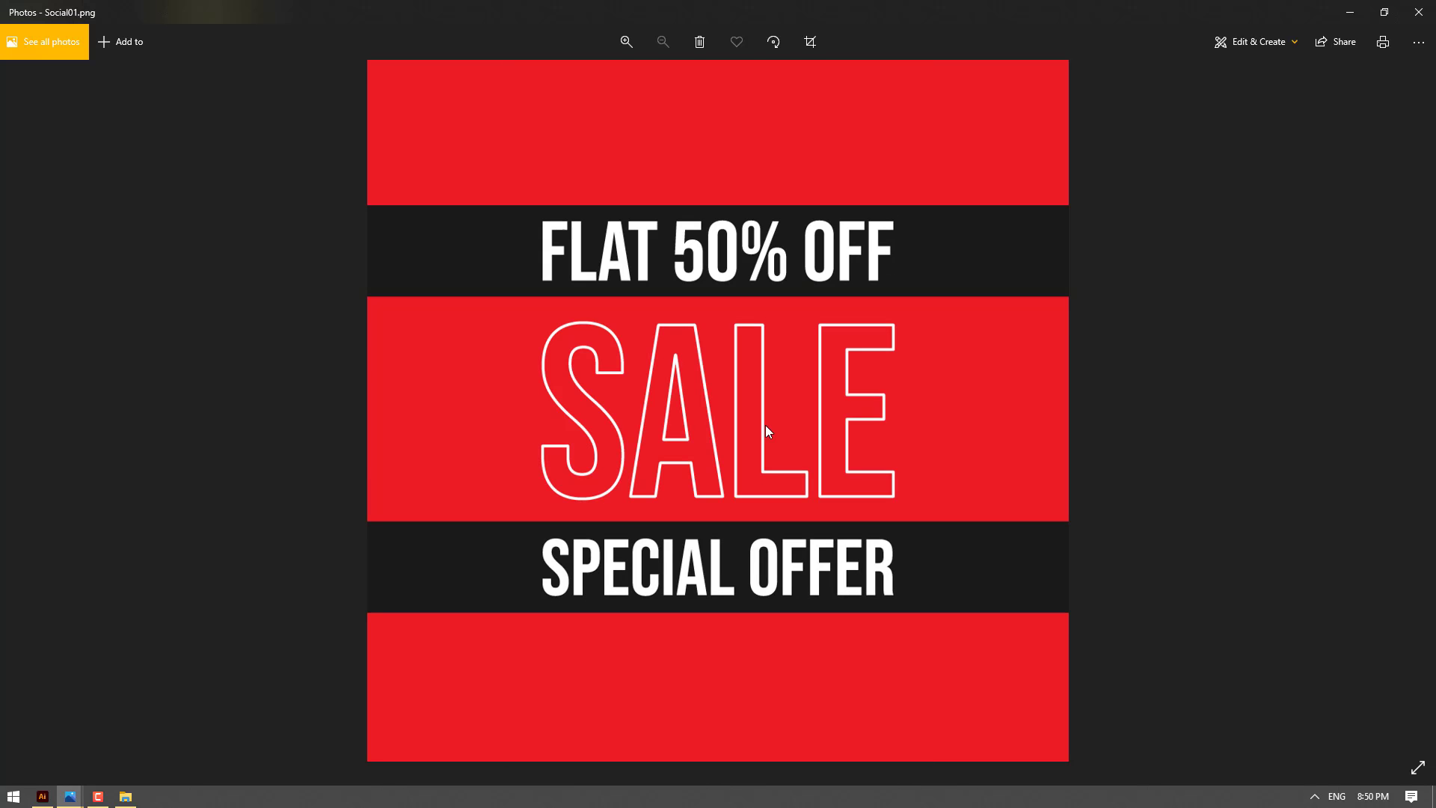